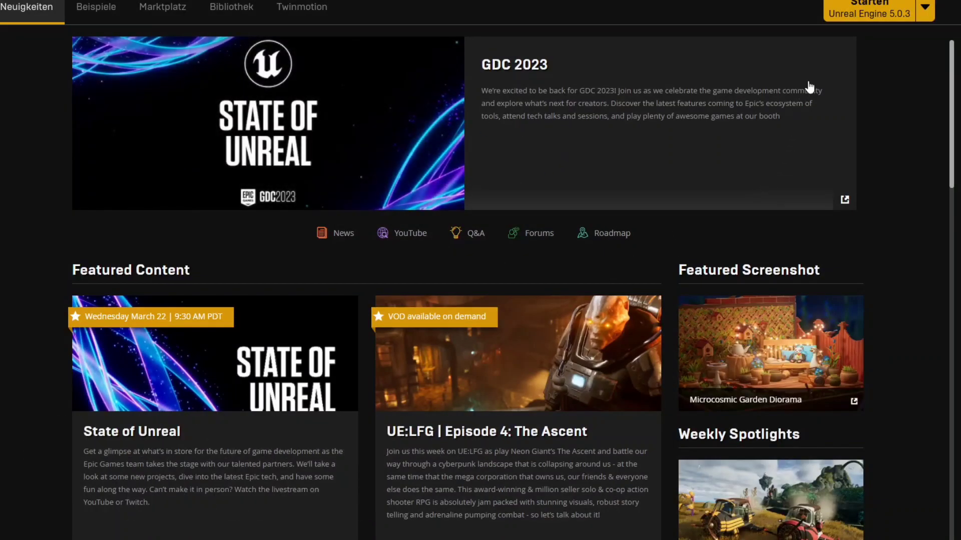
Launch Unreal Engine 5.0.3 from the Epic Games Launcher.
click(865, 11)
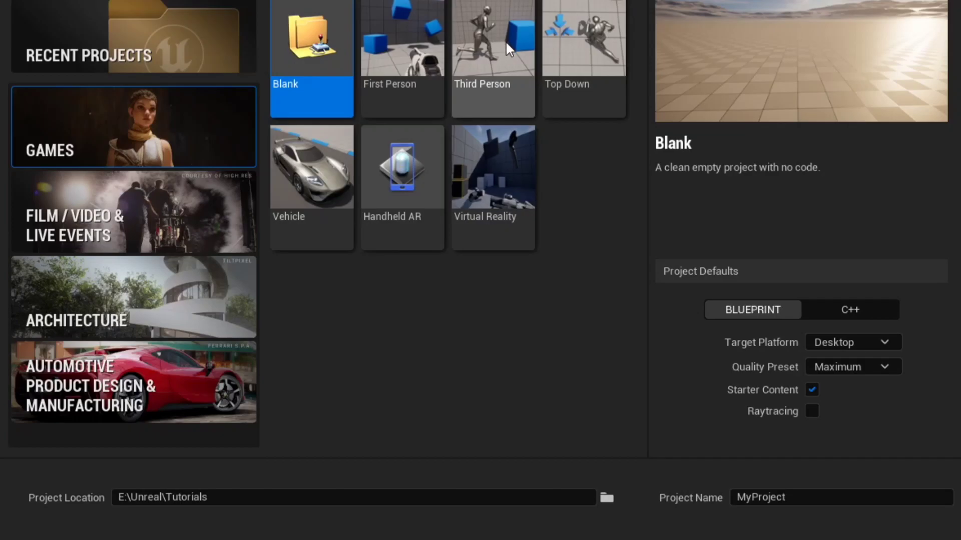
Create a Third Person project named OpenWorld_Tut from the Games templates.
click(488, 52)
text(OpenWorld_Tut)
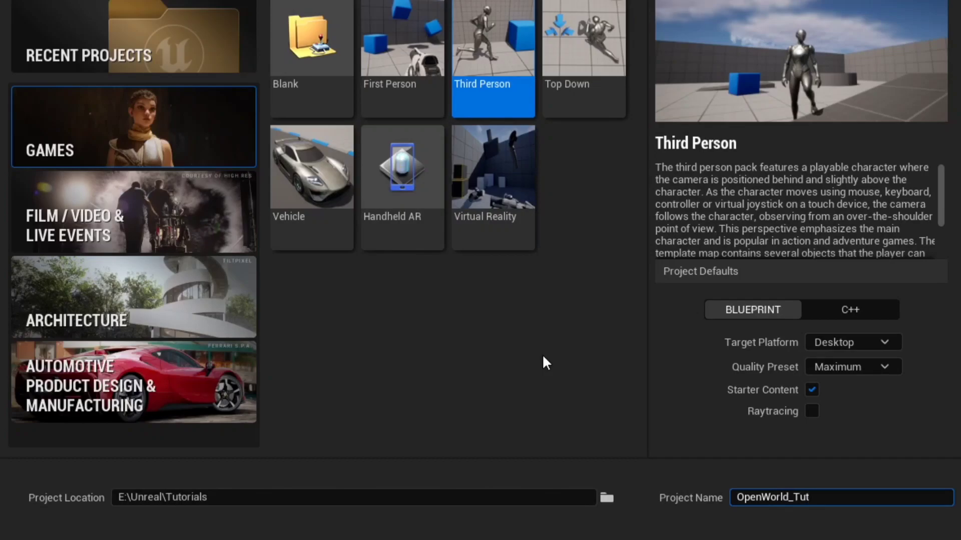
key(Return)
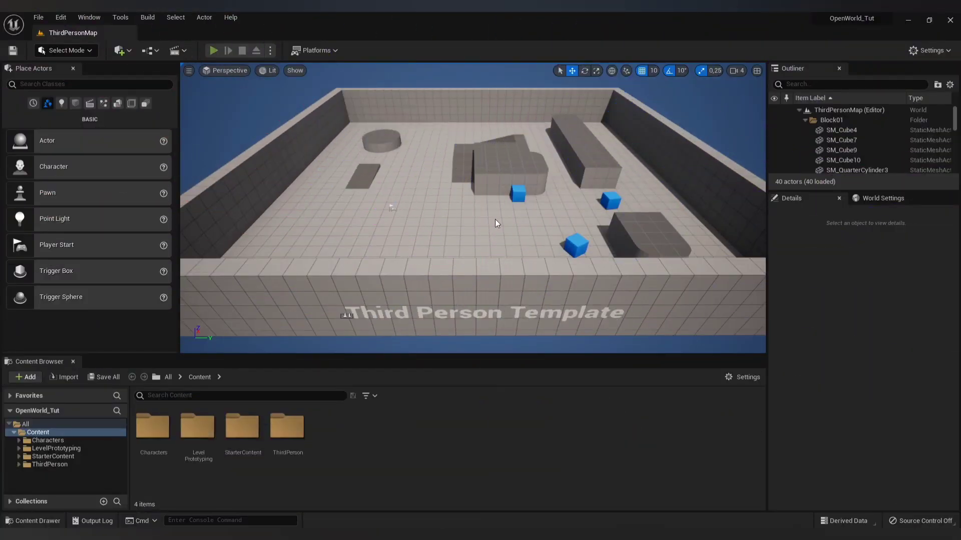
key(alt+p)
key(w)
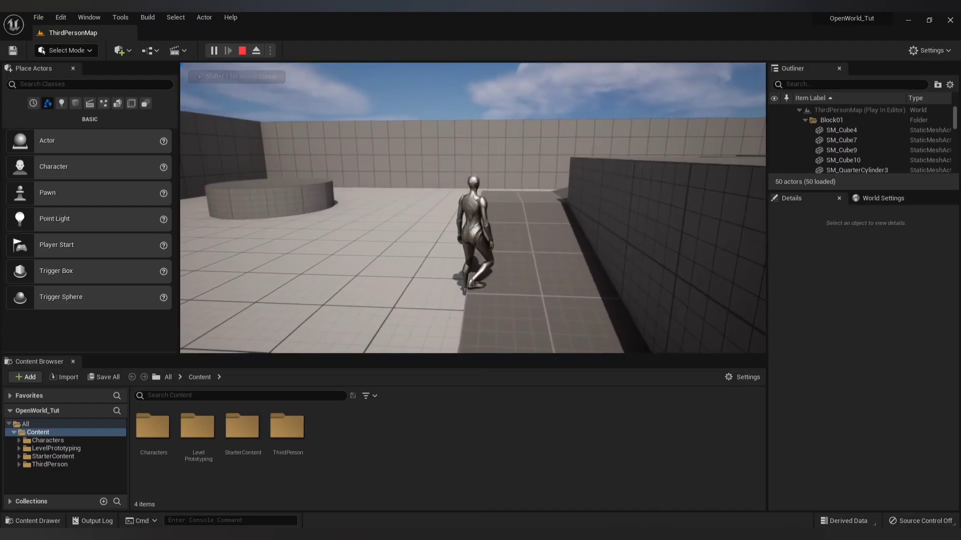
key(s)
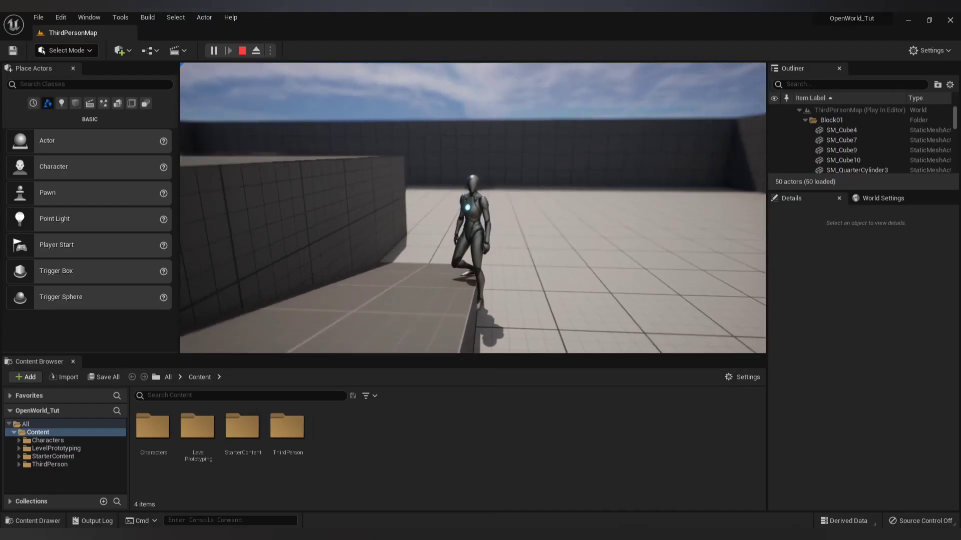
key(Escape)
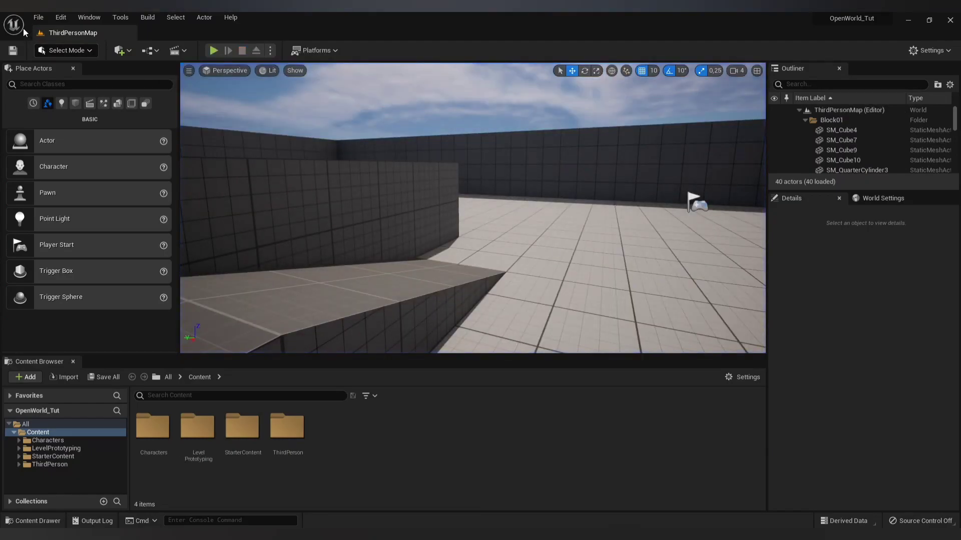
Enable the Landmass and Water plugins, accepting both beta/experimental warnings, then close Plugins.
click(60, 17)
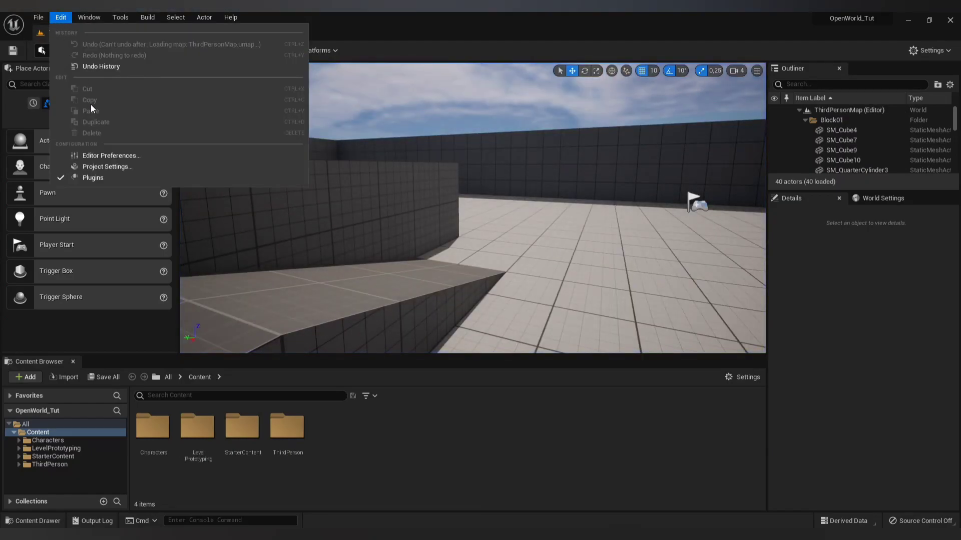
click(87, 179)
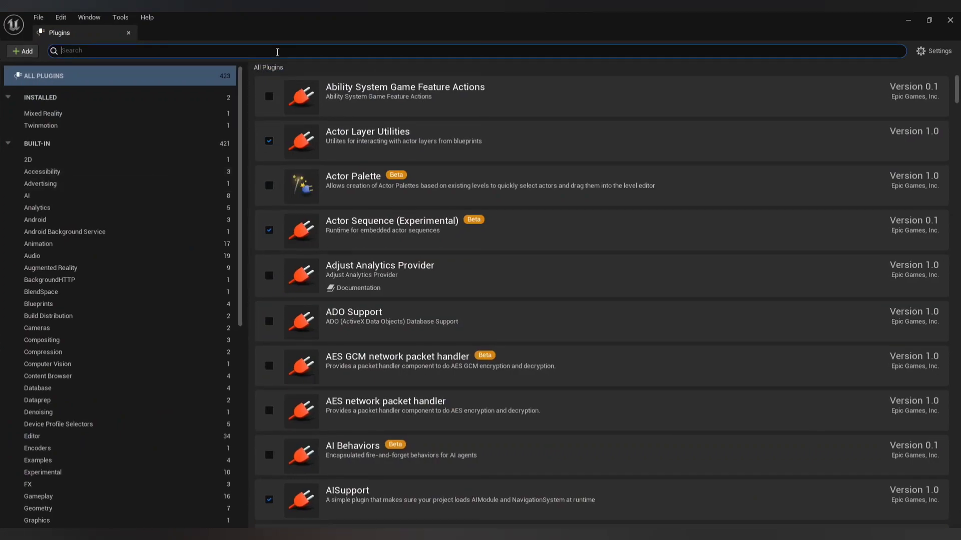
text(land)
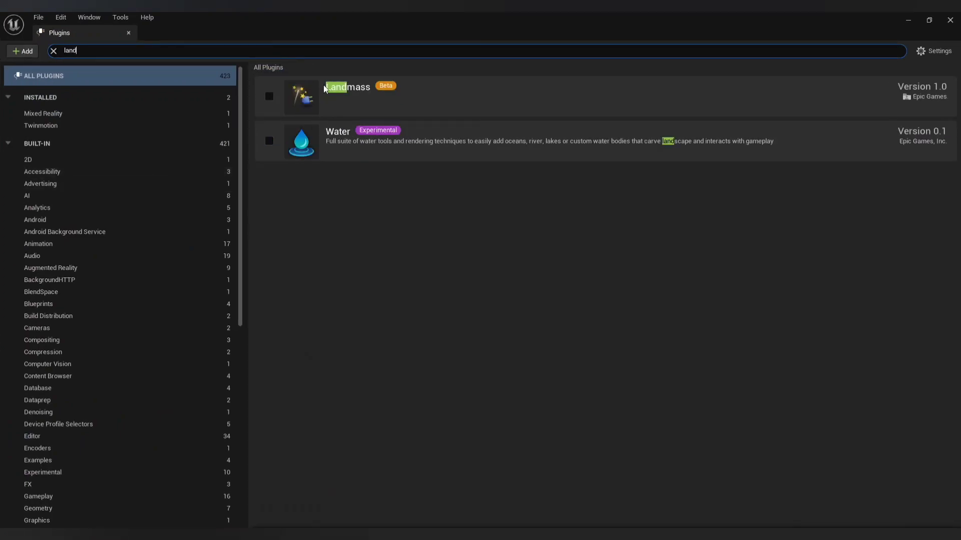
click(269, 96)
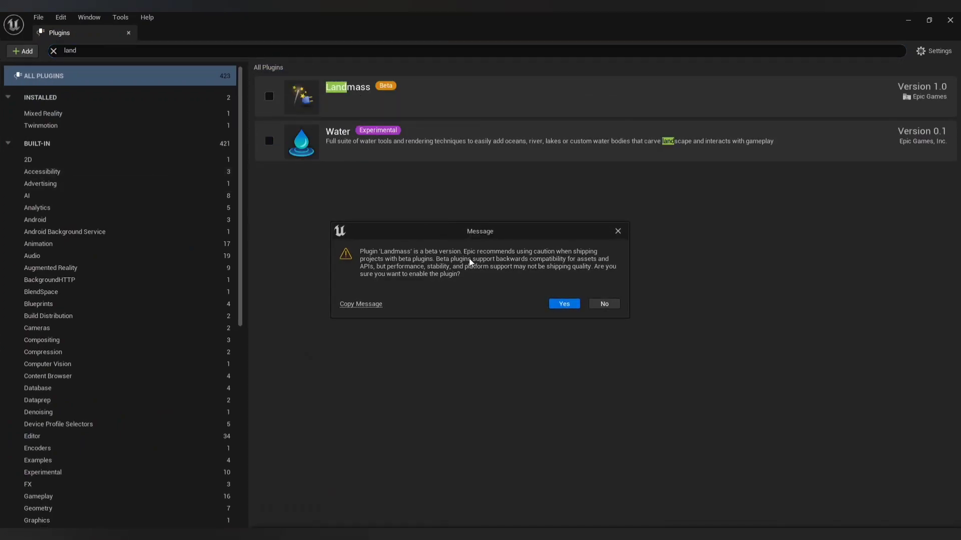
click(563, 304)
click(269, 141)
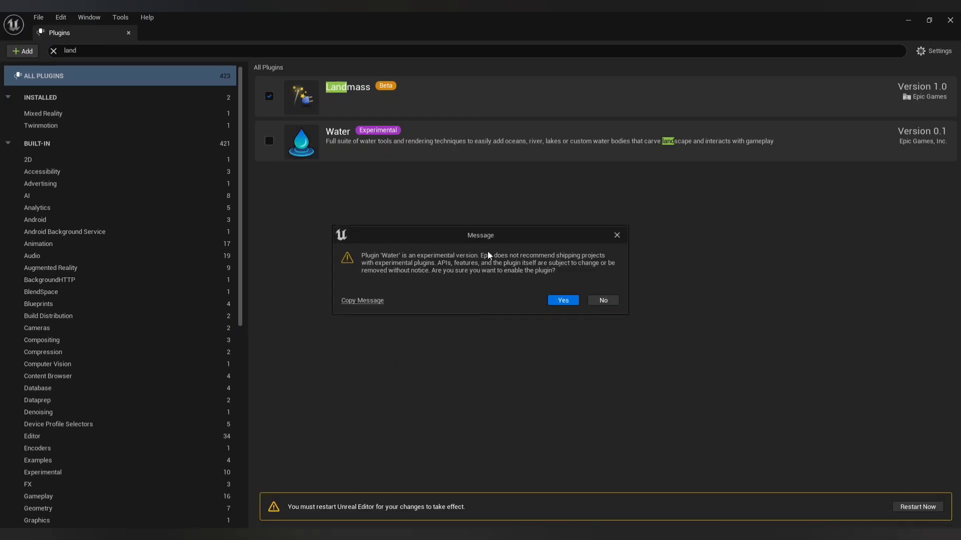
click(557, 303)
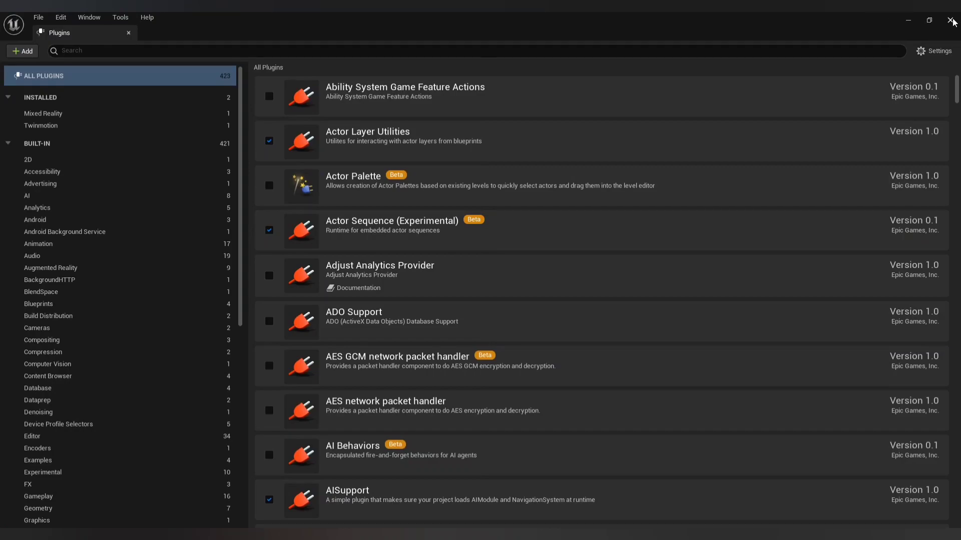
click(950, 21)
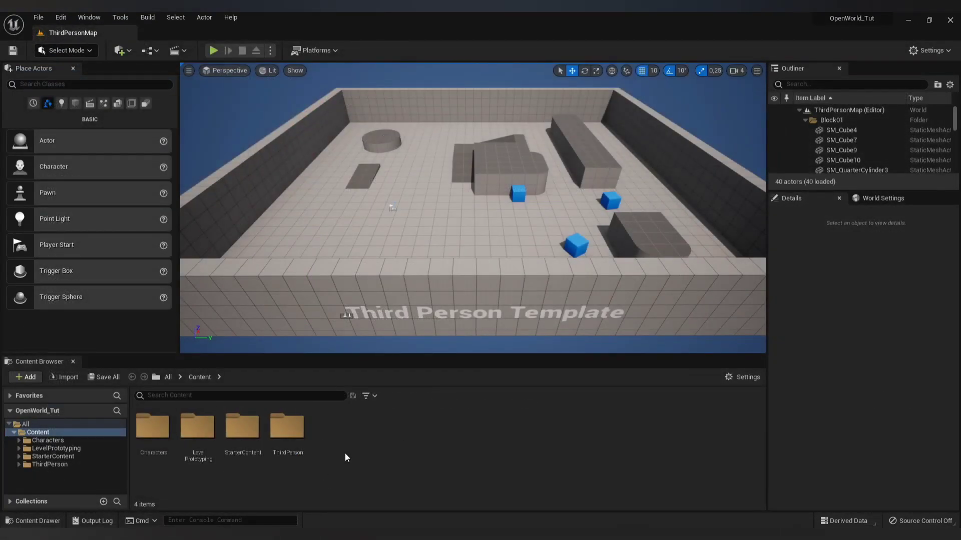
Create a Game folder in Content and colour it green.
right_click(332, 434)
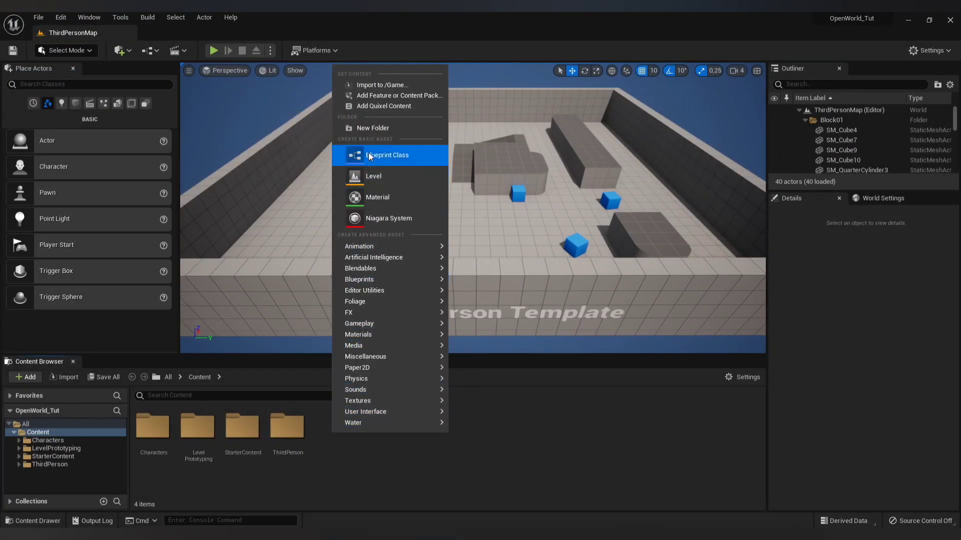
click(381, 126)
text(Game)
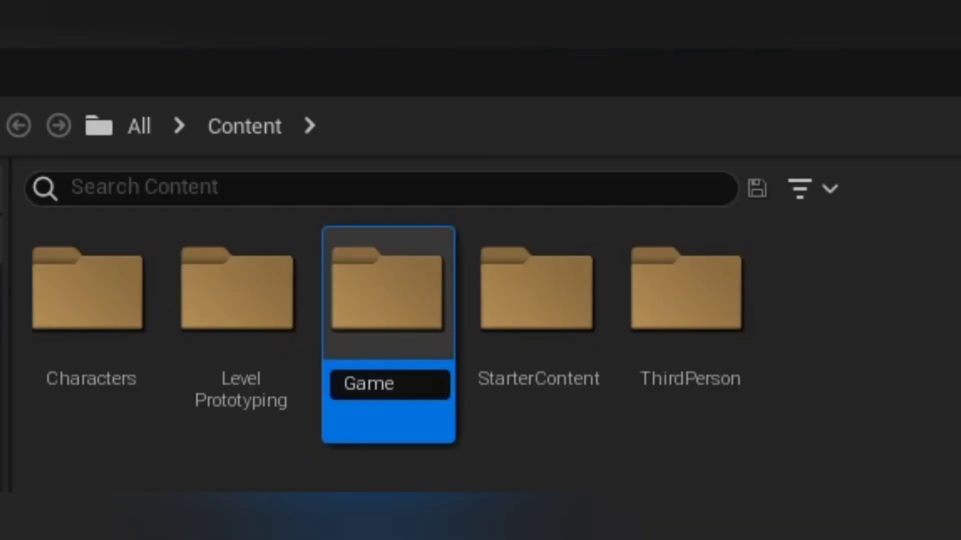
key(Return)
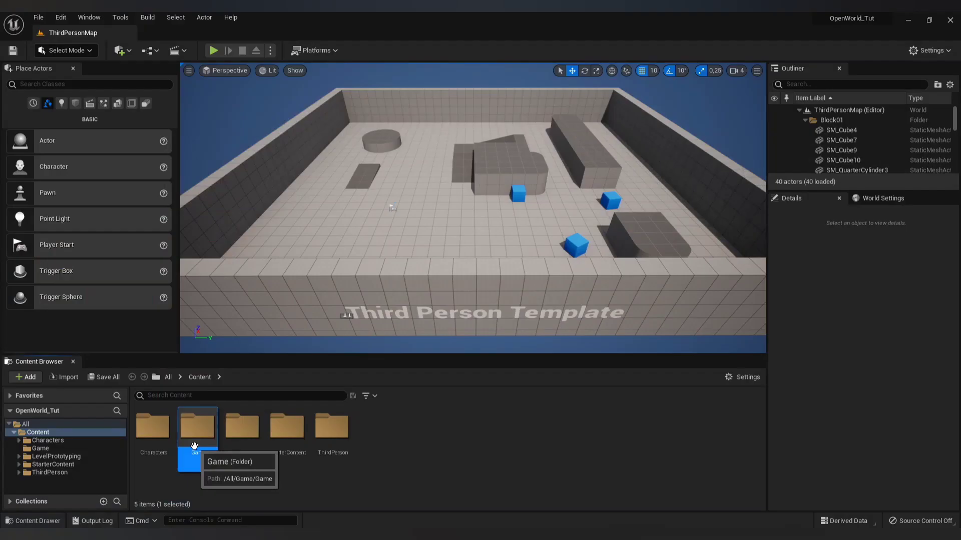
right_click(197, 440)
click(232, 287)
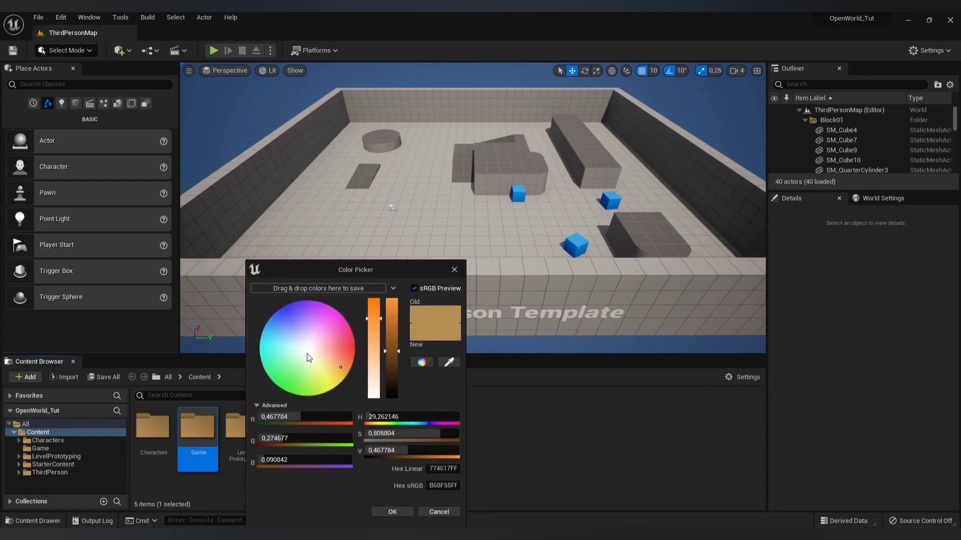
click(279, 387)
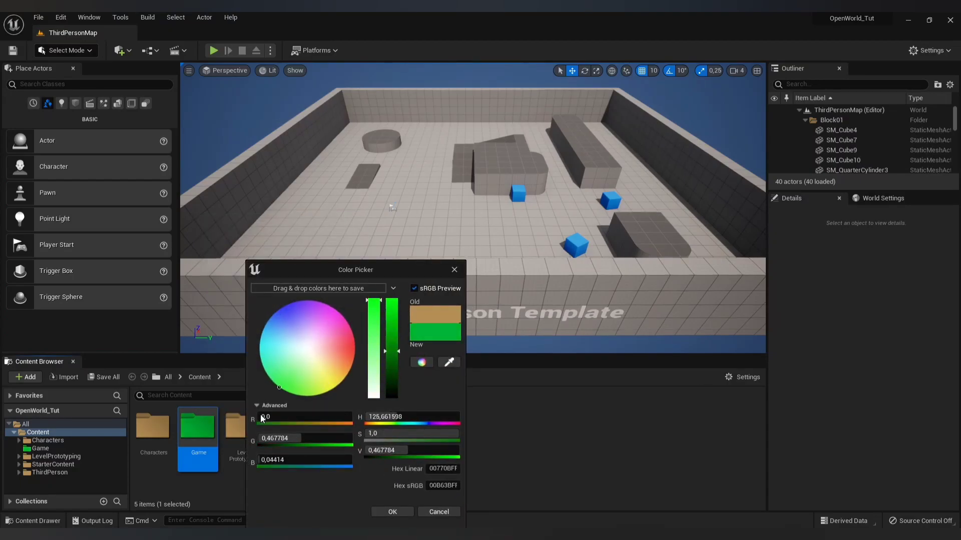
click(388, 512)
Inside Game, create a Maps folder and colour it dark yellow.
double_click(198, 439)
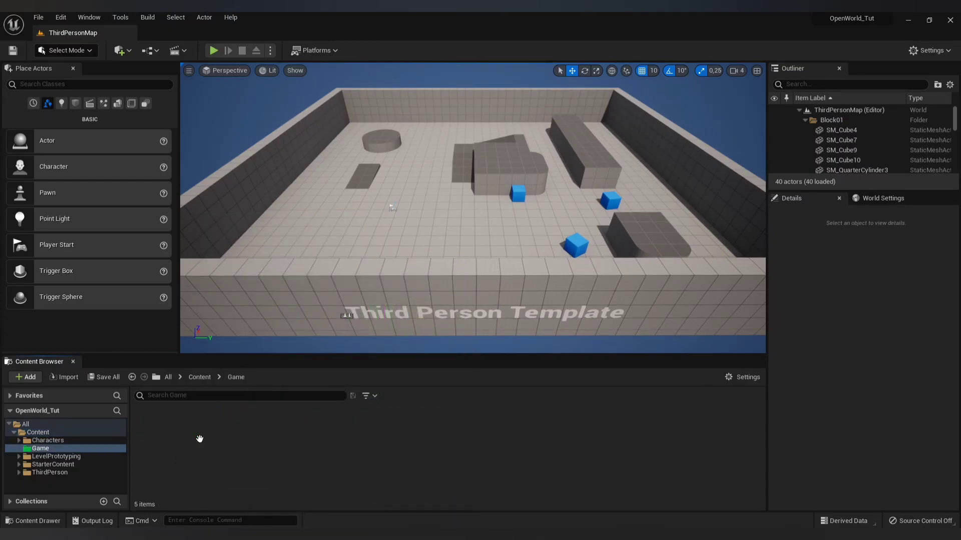
right_click(200, 439)
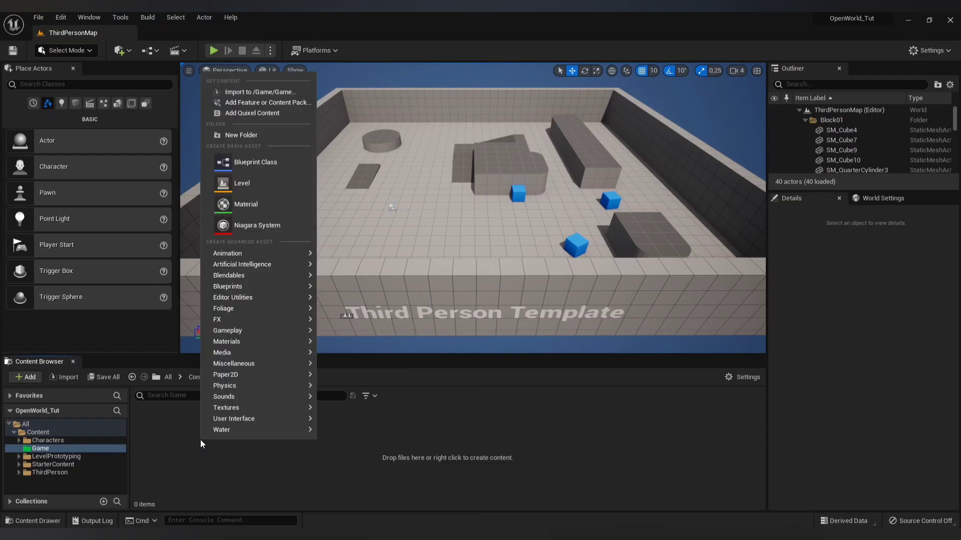
click(273, 140)
text(Maps)
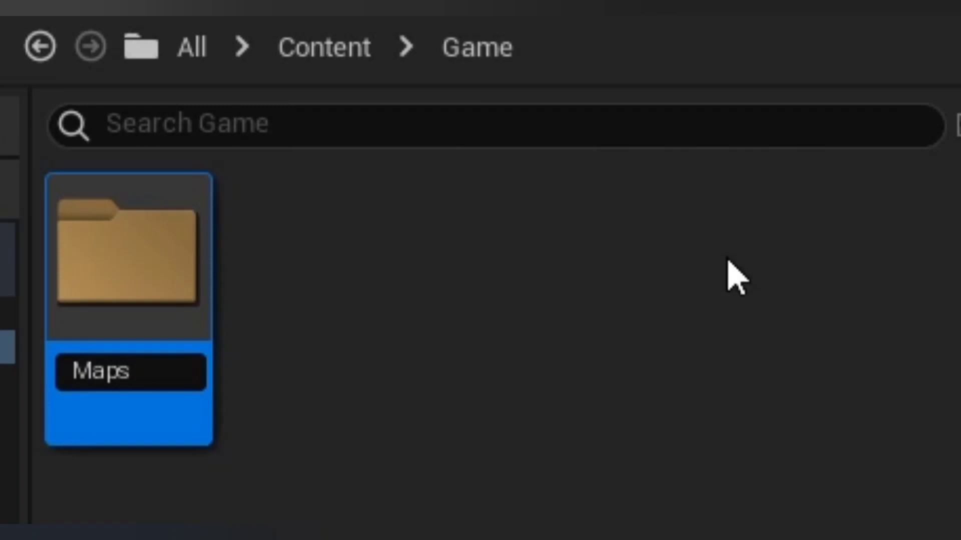
key(Return)
right_click(154, 442)
mouse_move(223, 288)
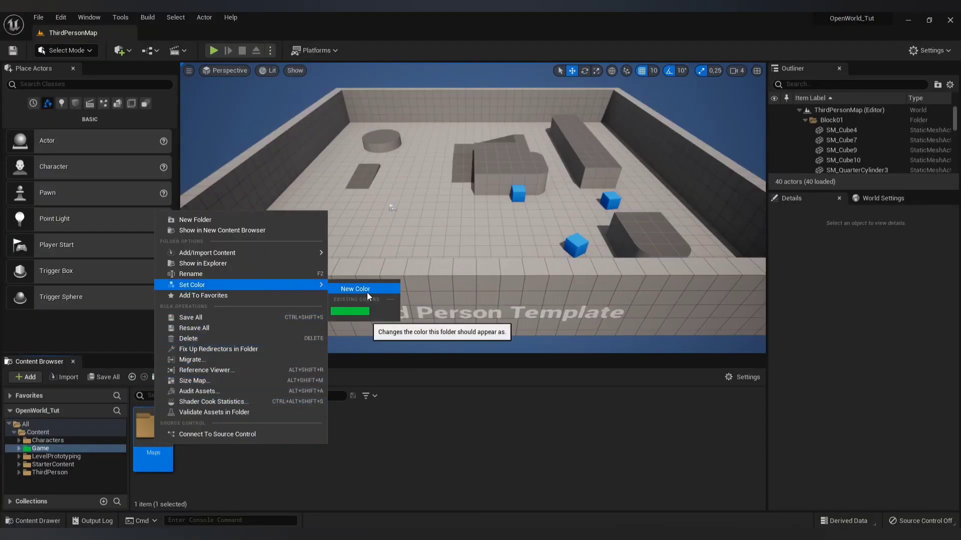
click(368, 295)
drag(421, 356, 467, 376)
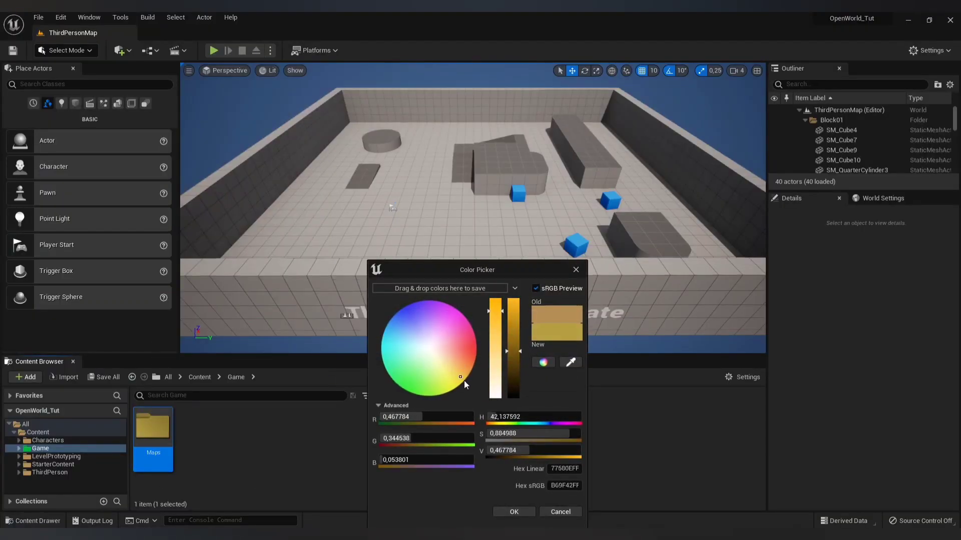
click(524, 513)
click(256, 448)
Create a new level from the Basic template.
click(38, 17)
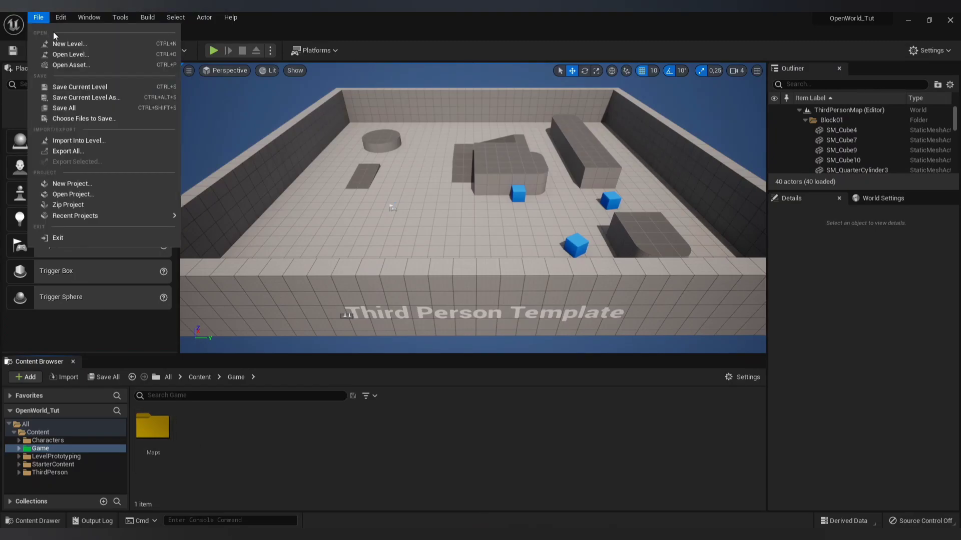
click(67, 42)
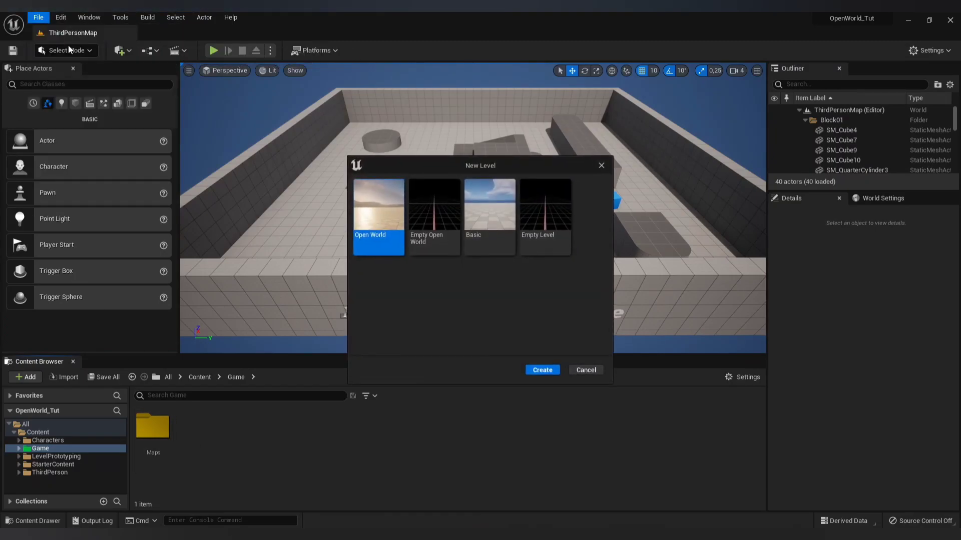
click(485, 215)
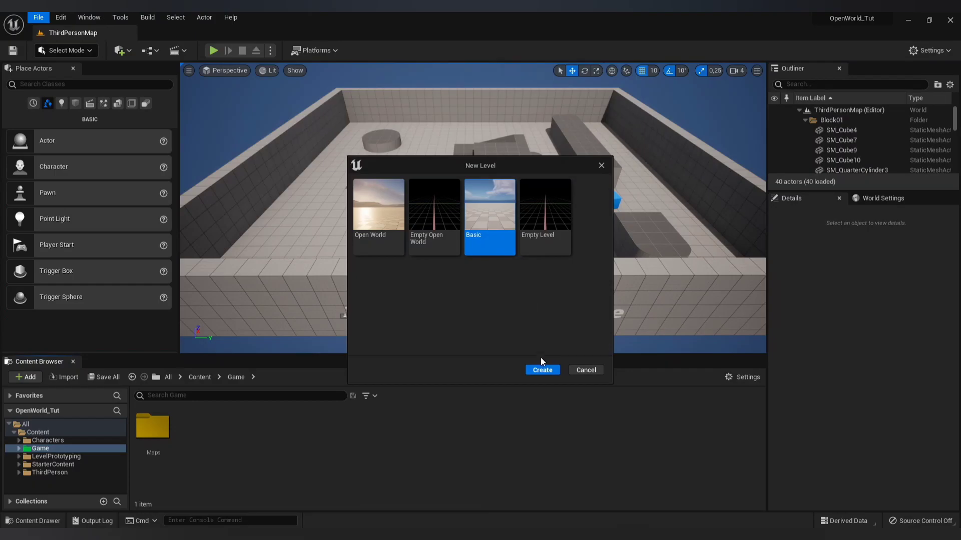
click(540, 371)
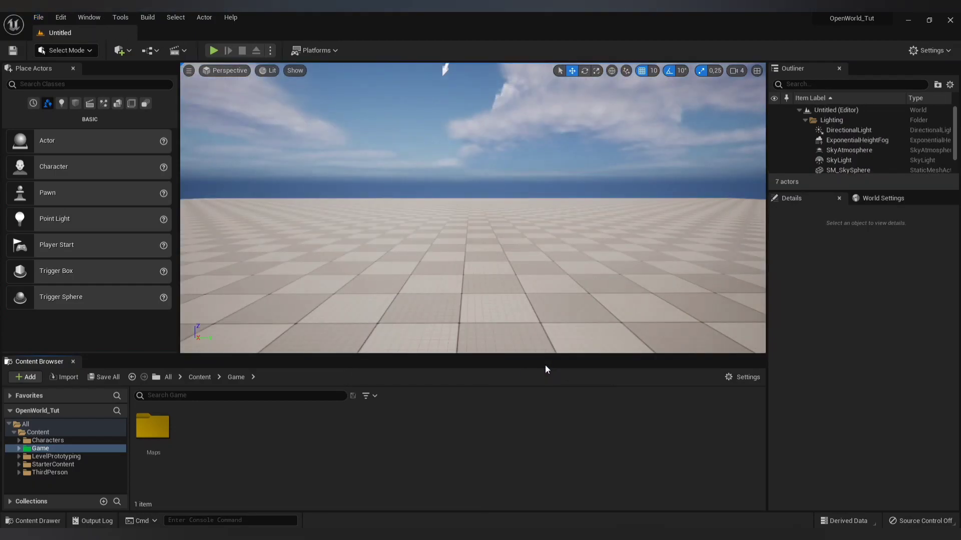
Save the new level as Main_Map in Game/Maps.
click(14, 50)
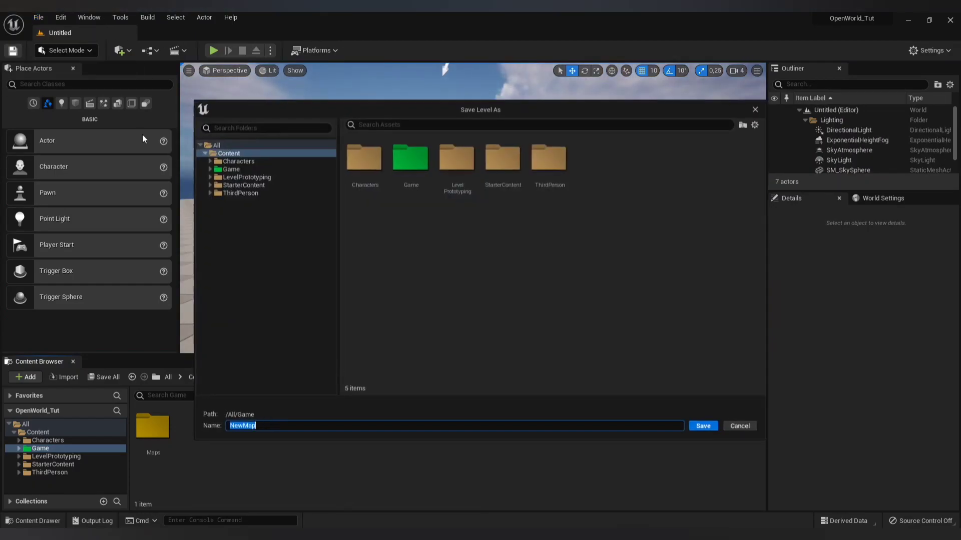
double_click(408, 166)
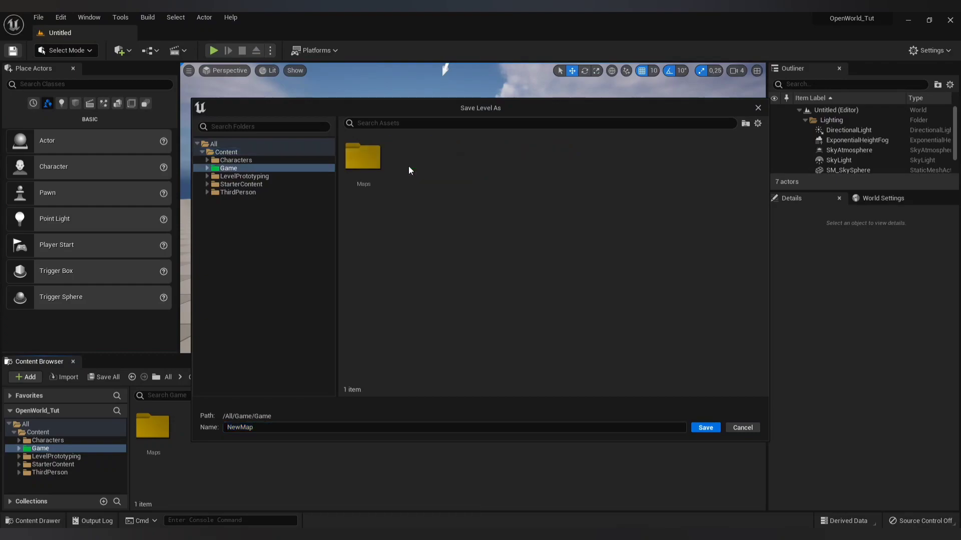
double_click(365, 165)
click(288, 425)
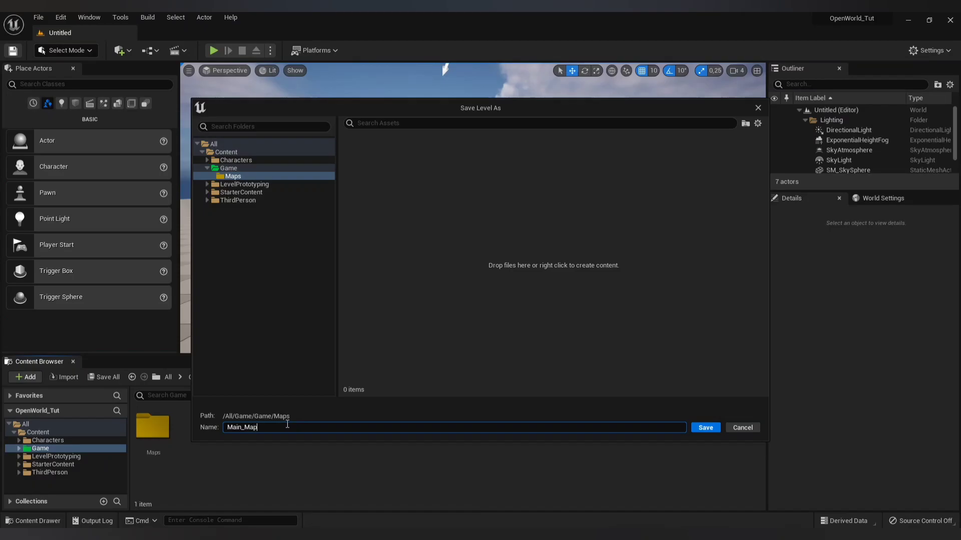
key(Return)
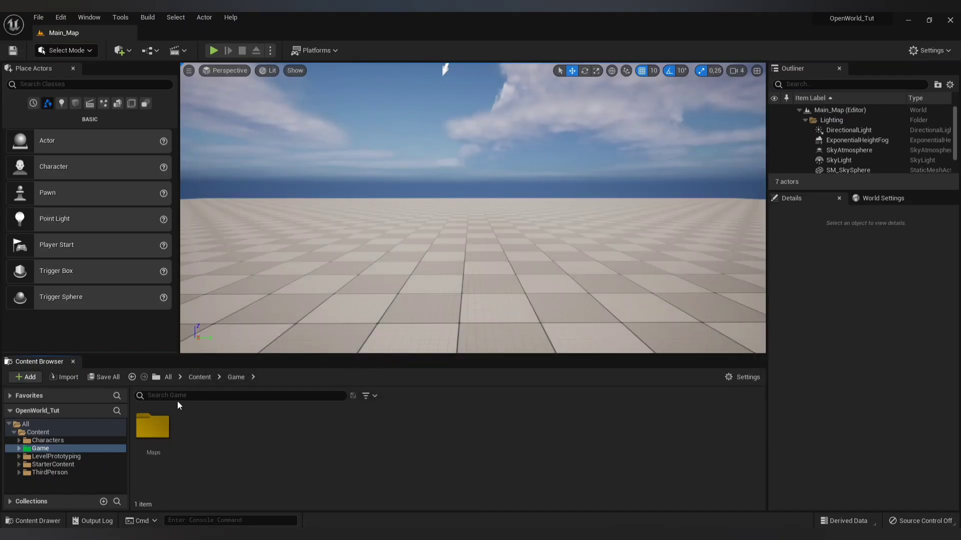
Delete the default Floor from the level.
right_drag(422, 189, 422, 190)
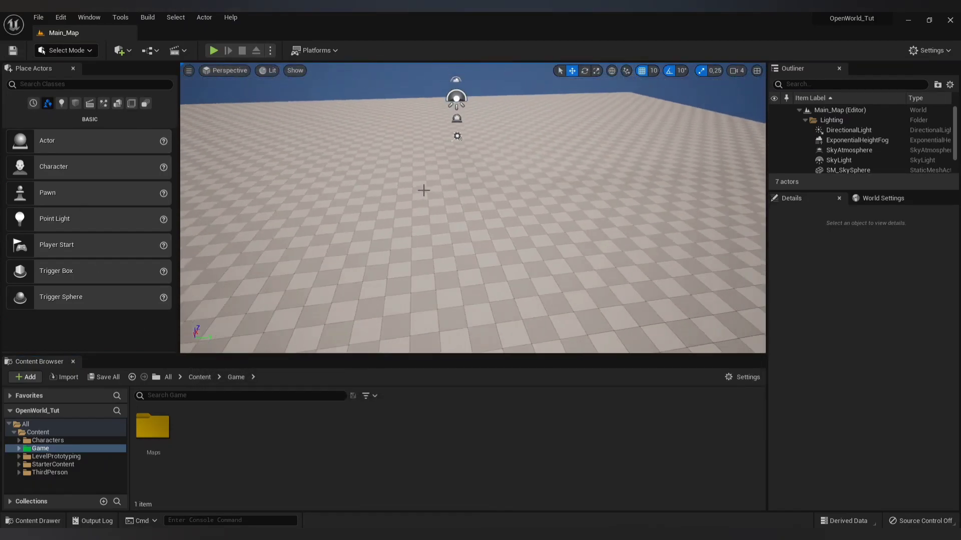
click(442, 234)
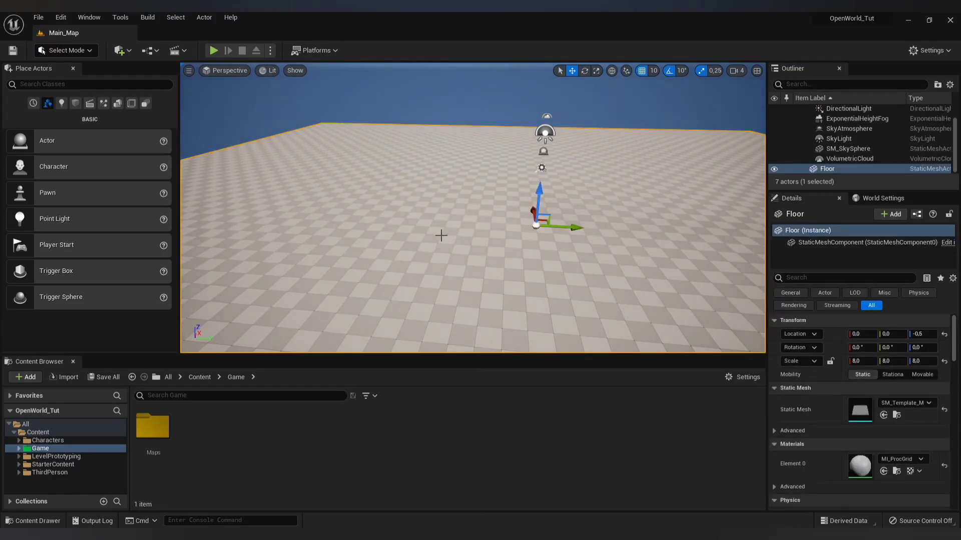
key(Delete)
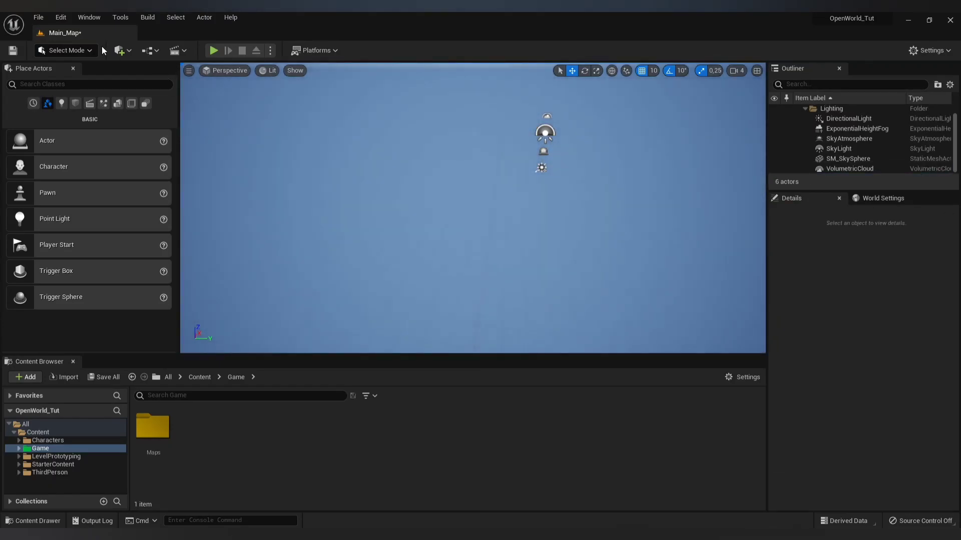
Create a new landscape with Enable Edit Layers ticked, then return to Select mode.
click(75, 50)
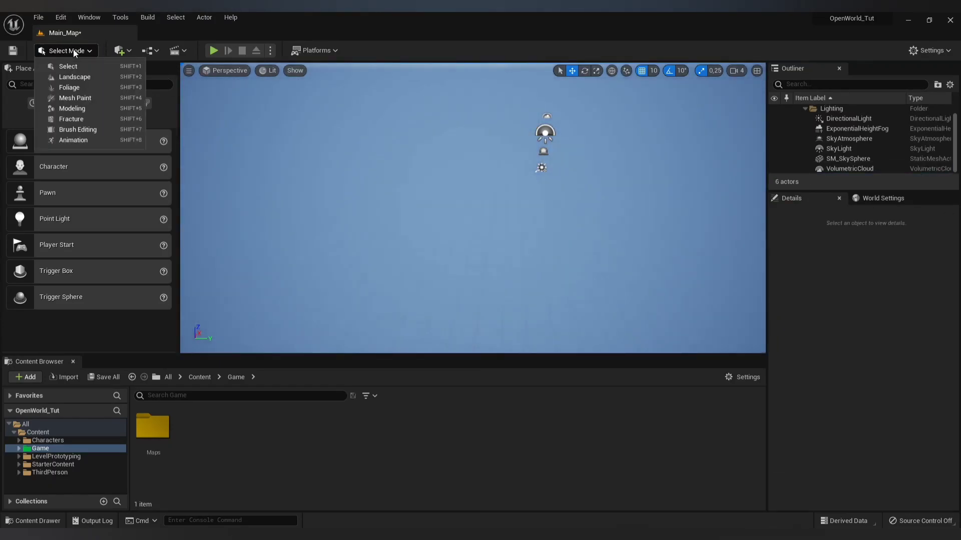
click(75, 77)
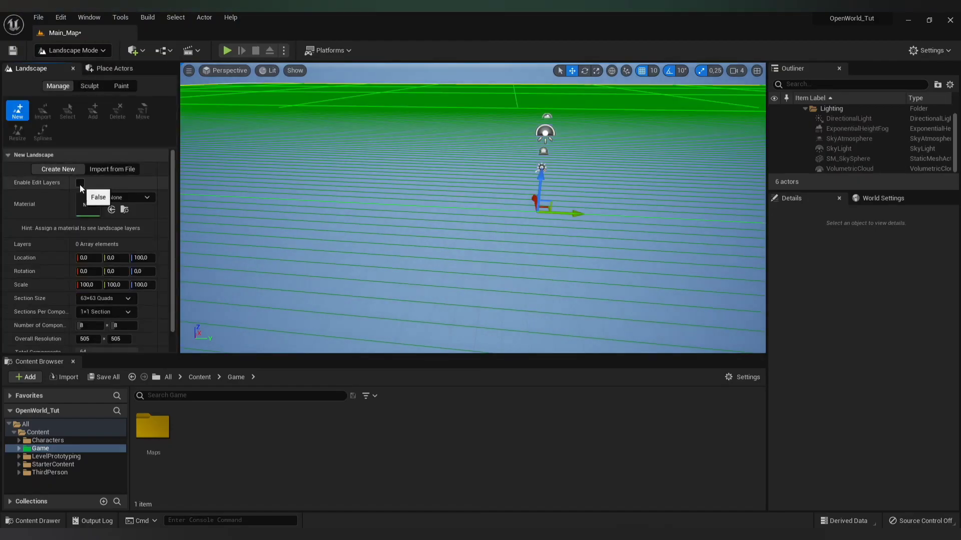
click(79, 183)
scroll(79, 184, down, 1)
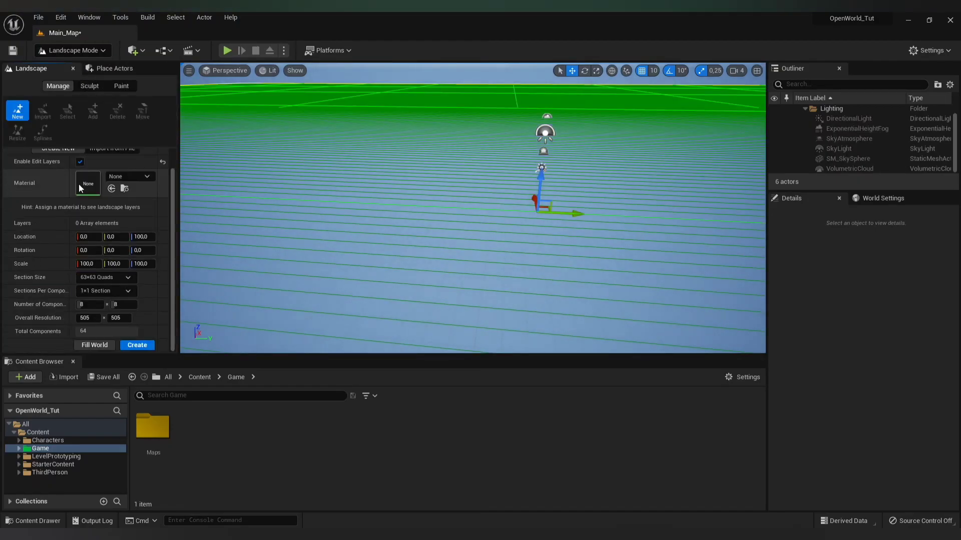
click(130, 345)
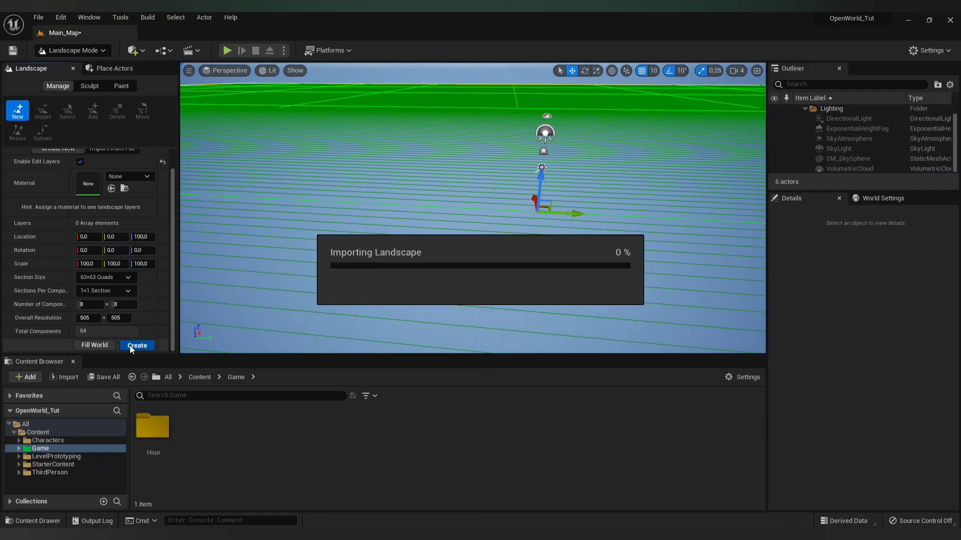
click(77, 51)
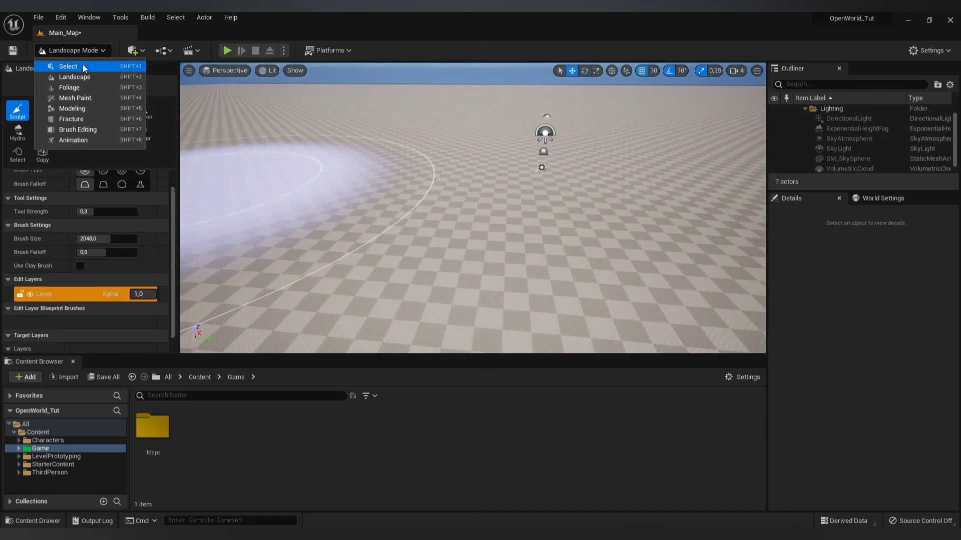
click(66, 66)
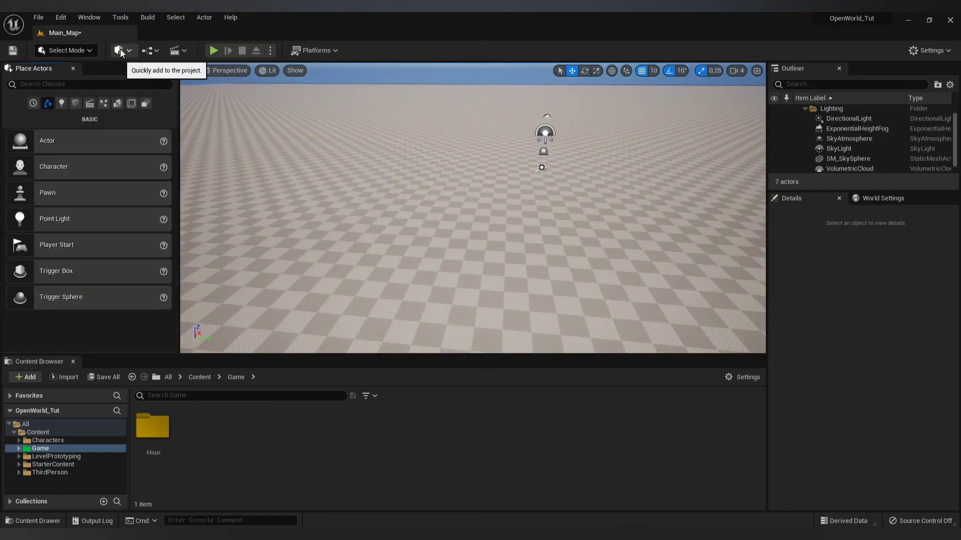
Add a Water Body Ocean and reset its location to 0,0,0.
click(129, 51)
mouse_move(166, 198)
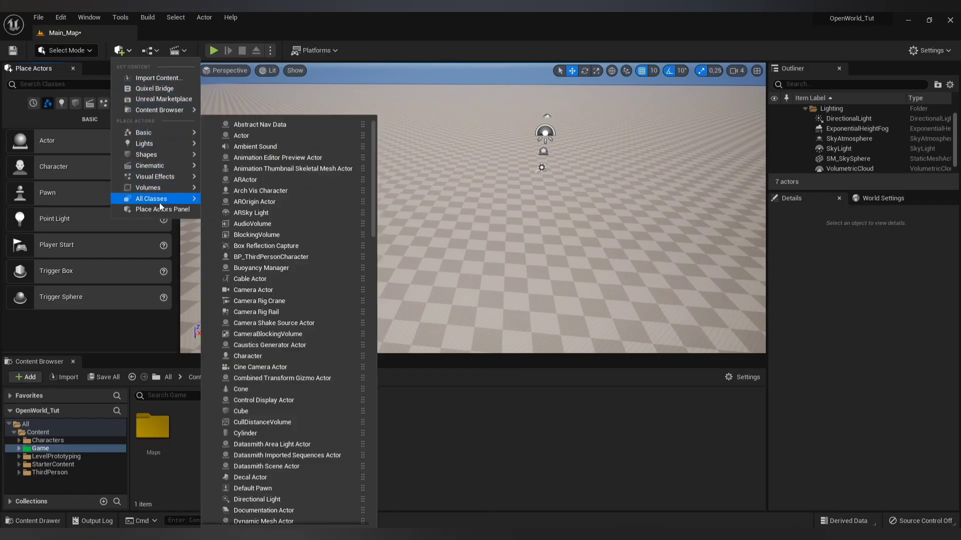
text(water)
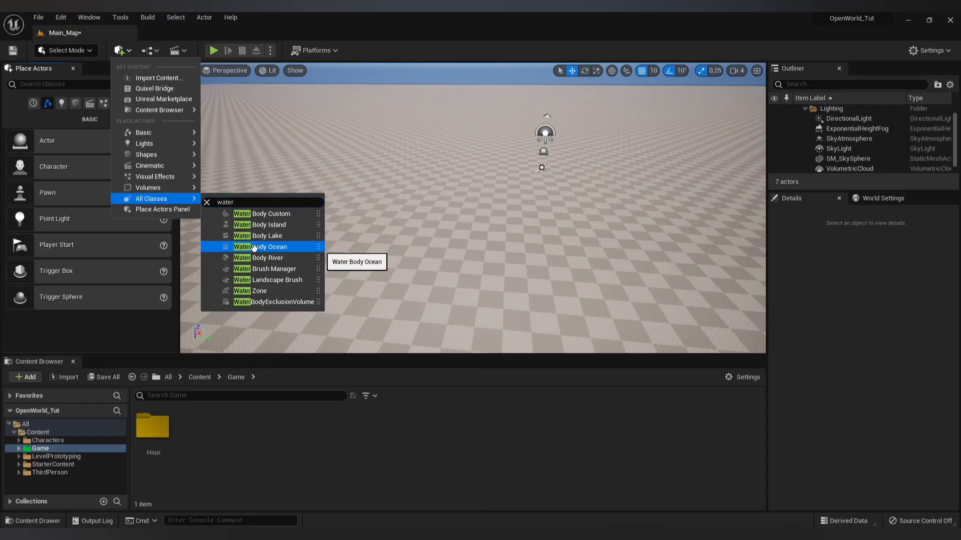
click(254, 247)
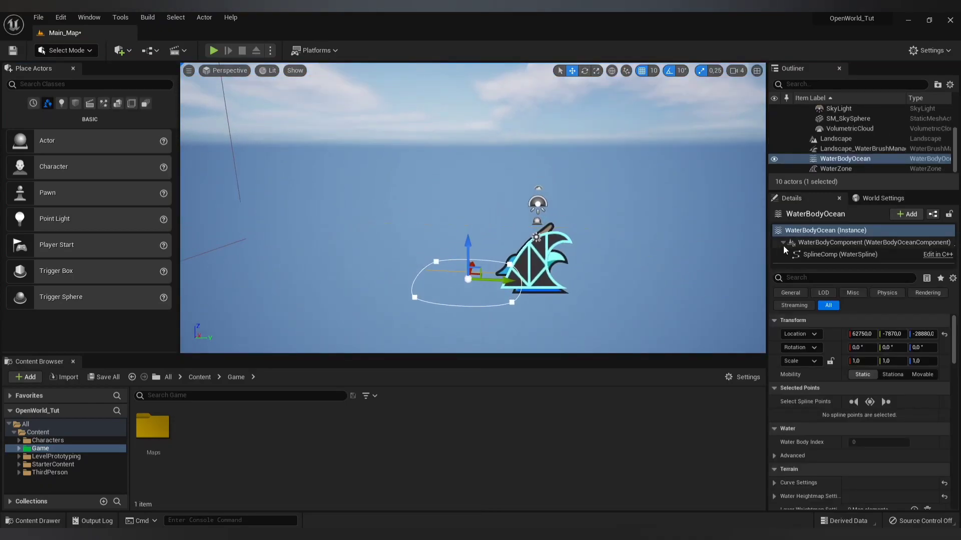
click(945, 335)
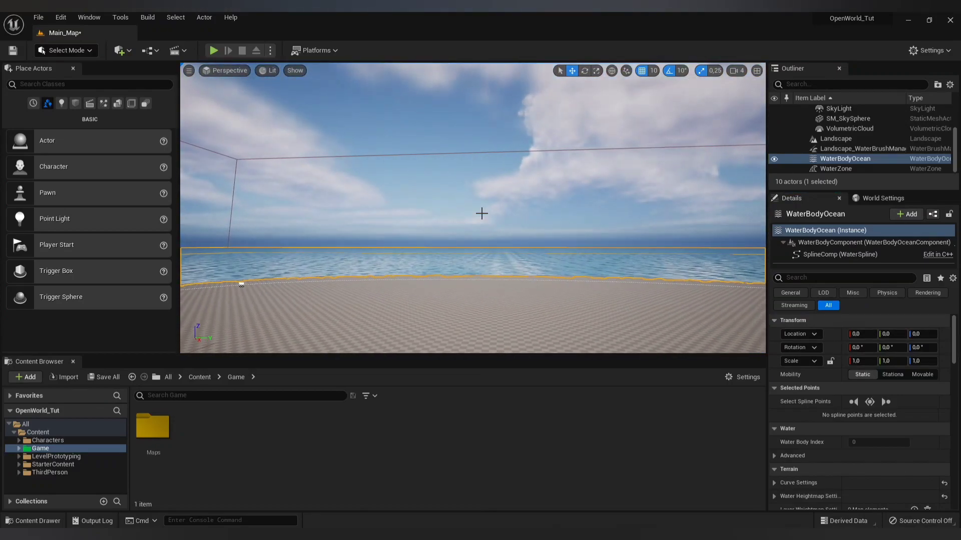
right_click(488, 249)
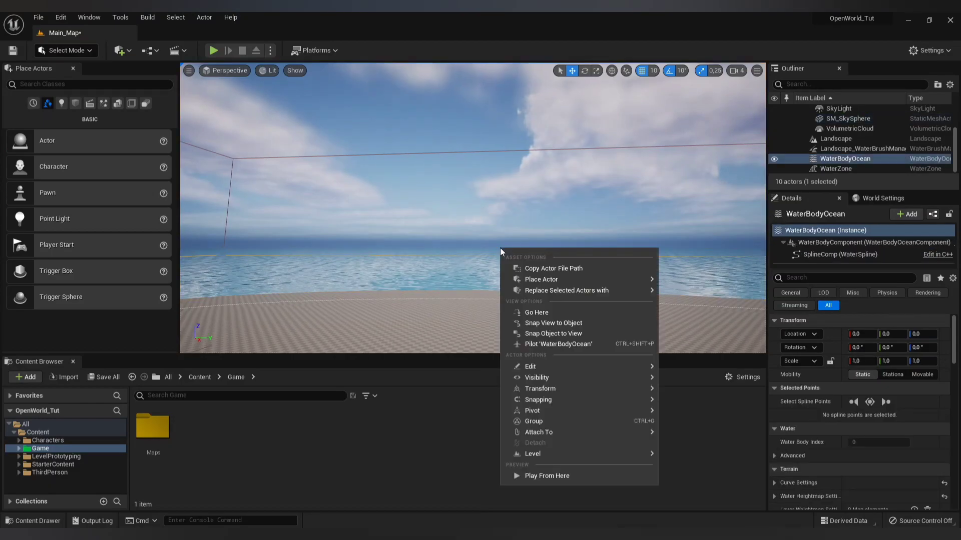
right_drag(488, 249, 489, 248)
right_drag(442, 227, 442, 227)
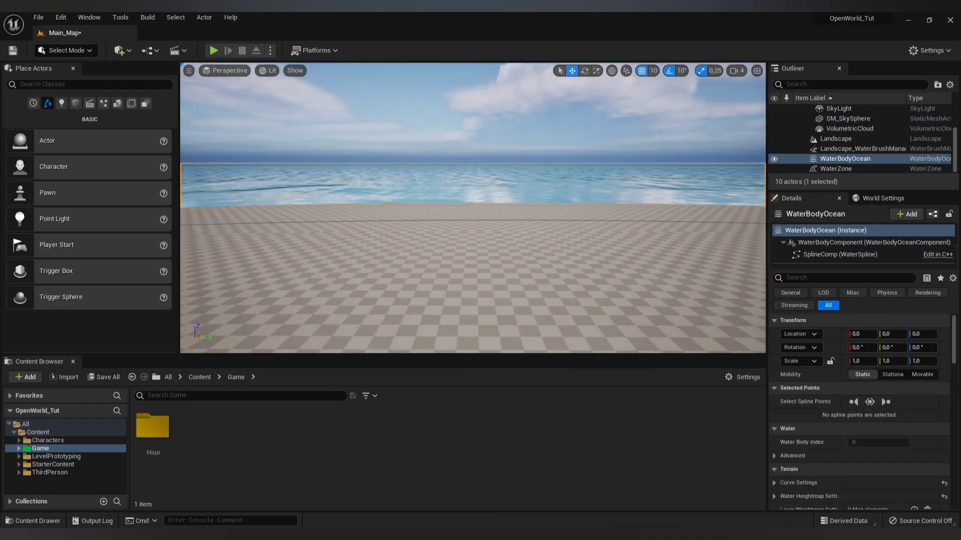
Place a Player Start on the ground near the shoreline.
right_drag(442, 227, 443, 226)
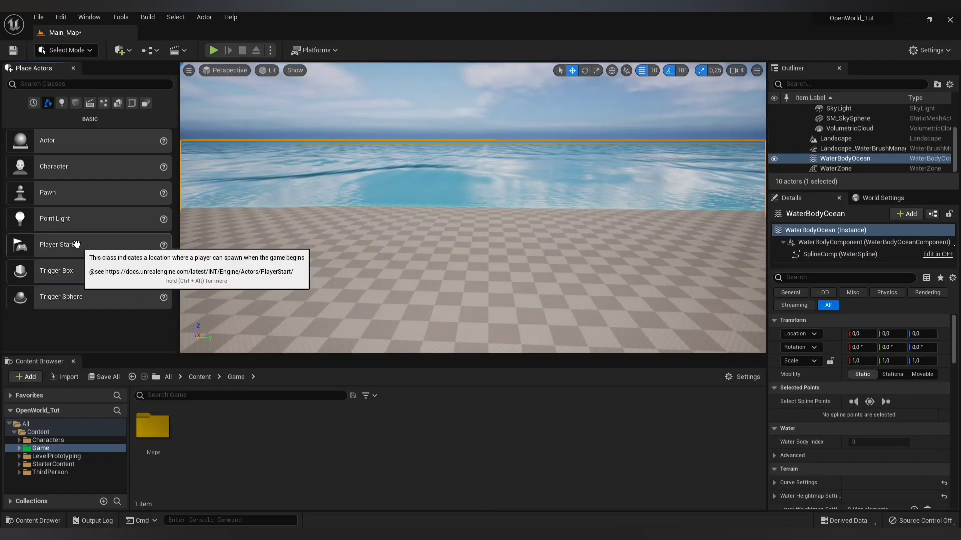
drag(87, 250, 266, 249)
drag(451, 235, 489, 217)
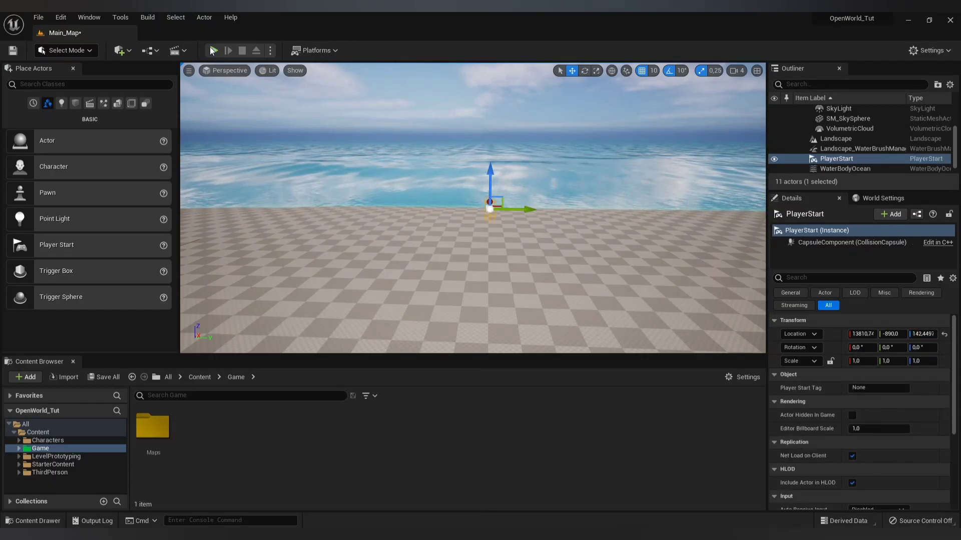
Test-play the level with Alt+P, run the character around, then stop with Esc.
key(alt+p)
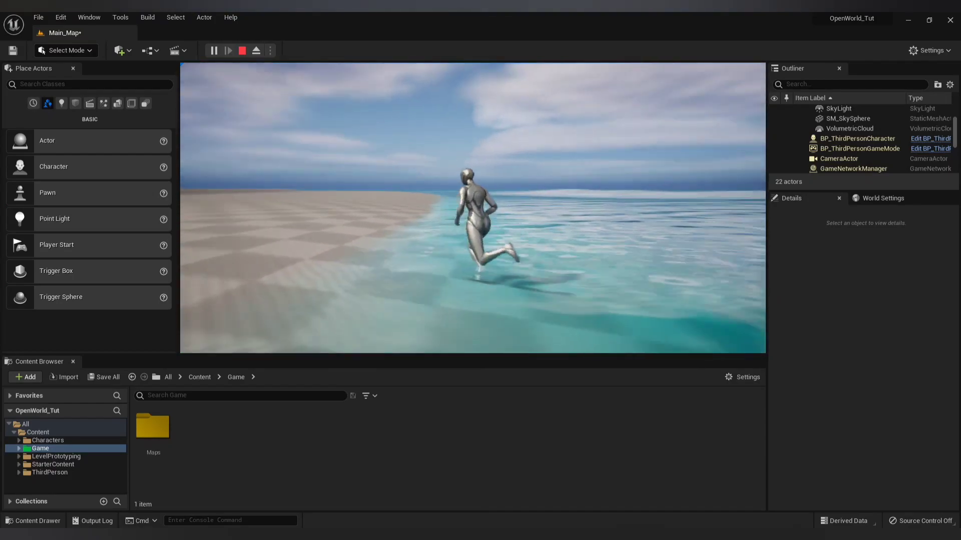
key(s)
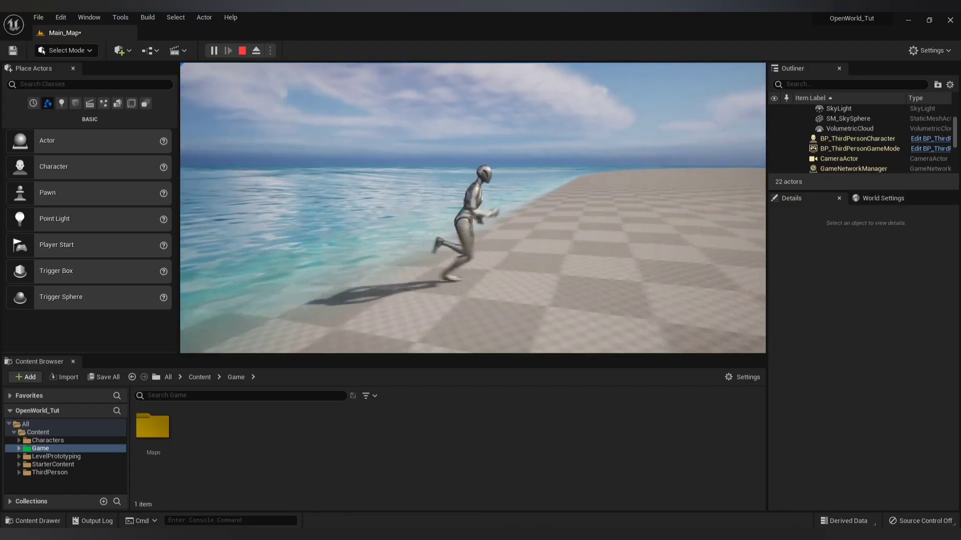
key(w)
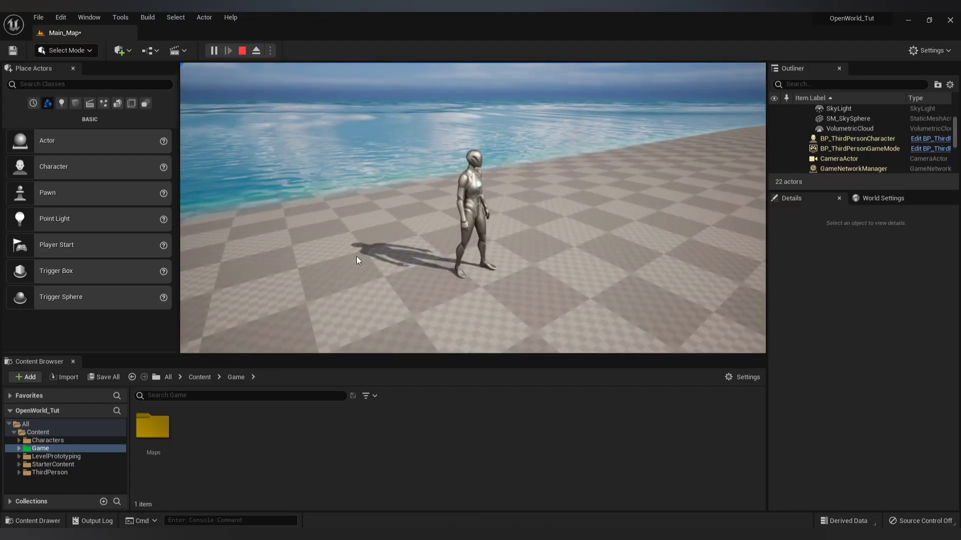
key(Escape)
Add a new folder named Character beside Maps in the Game folder.
right_click(222, 440)
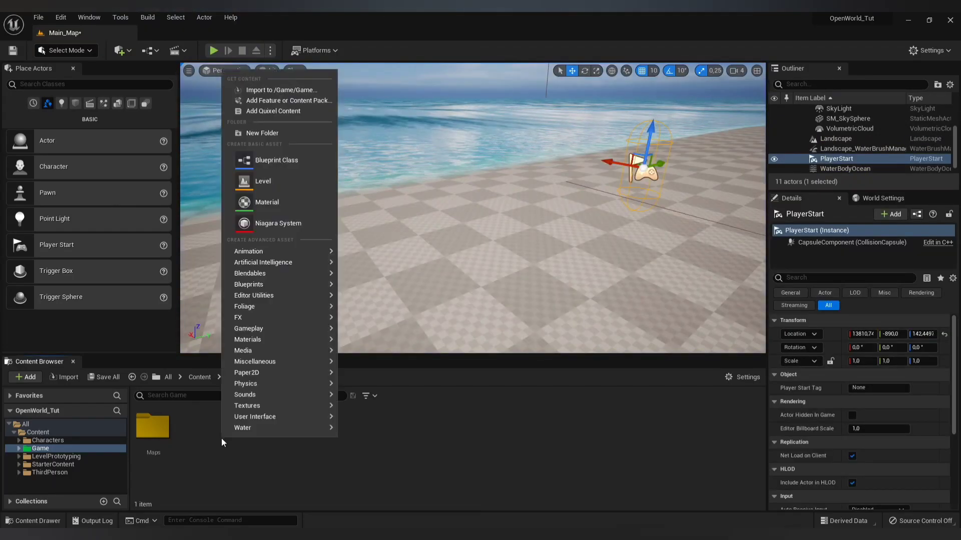
click(262, 133)
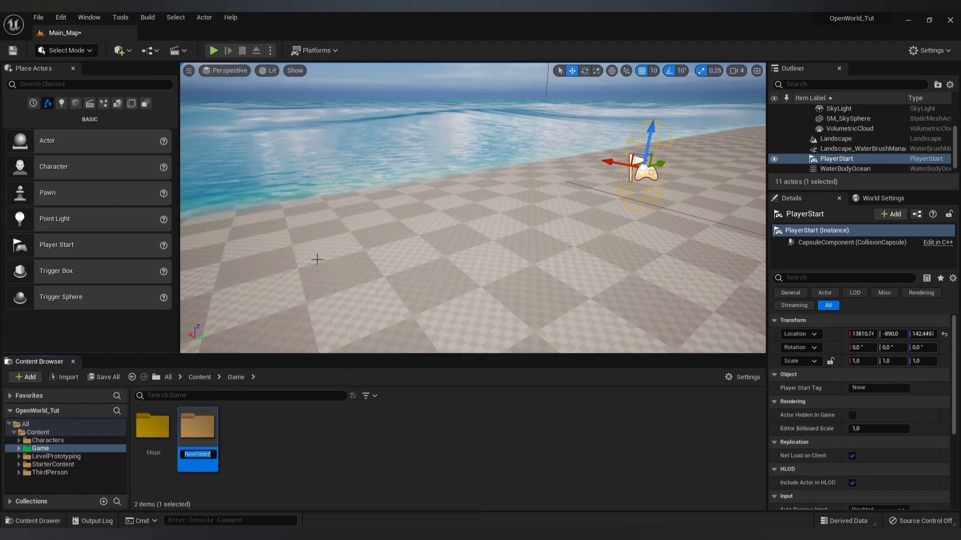
text(Character)
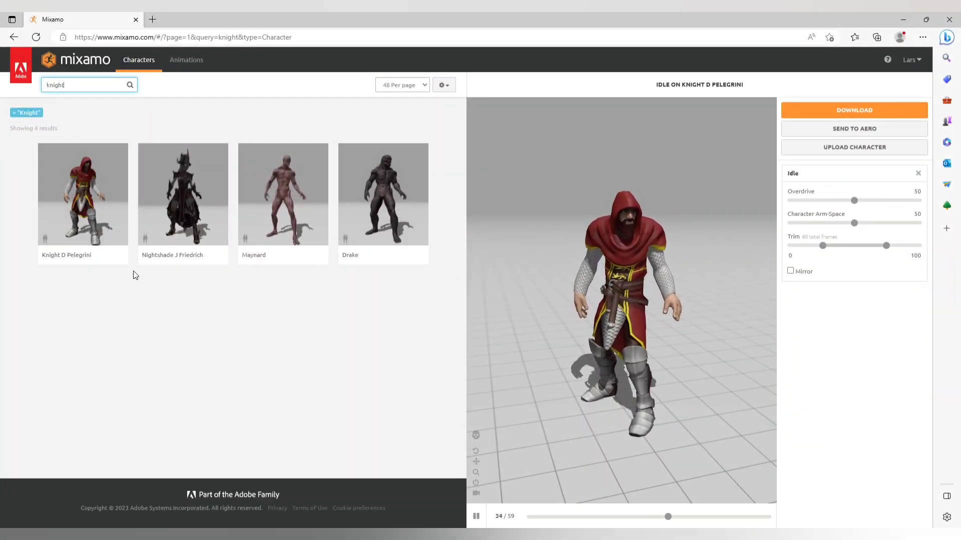
Switch the Mixamo character to Knight D Pelegrini.
double_click(56, 85)
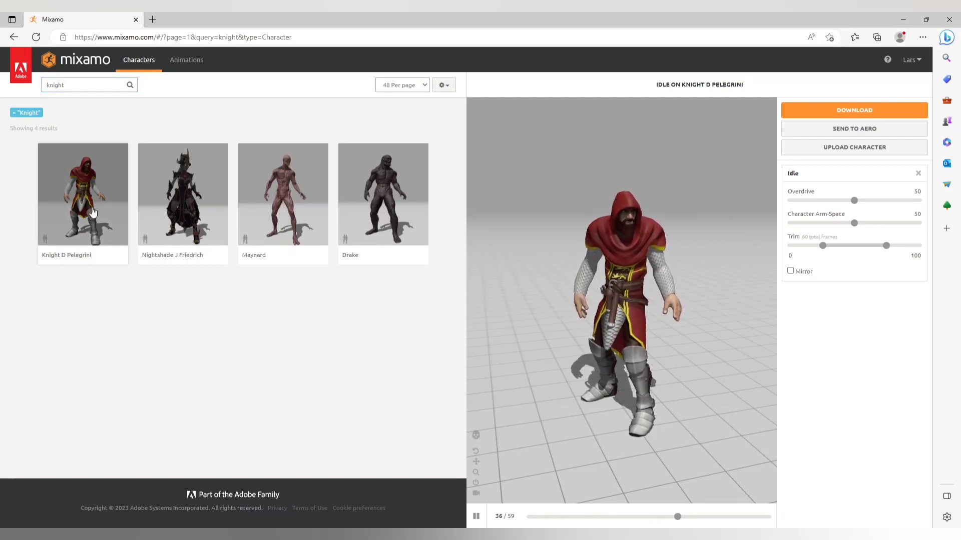
click(97, 255)
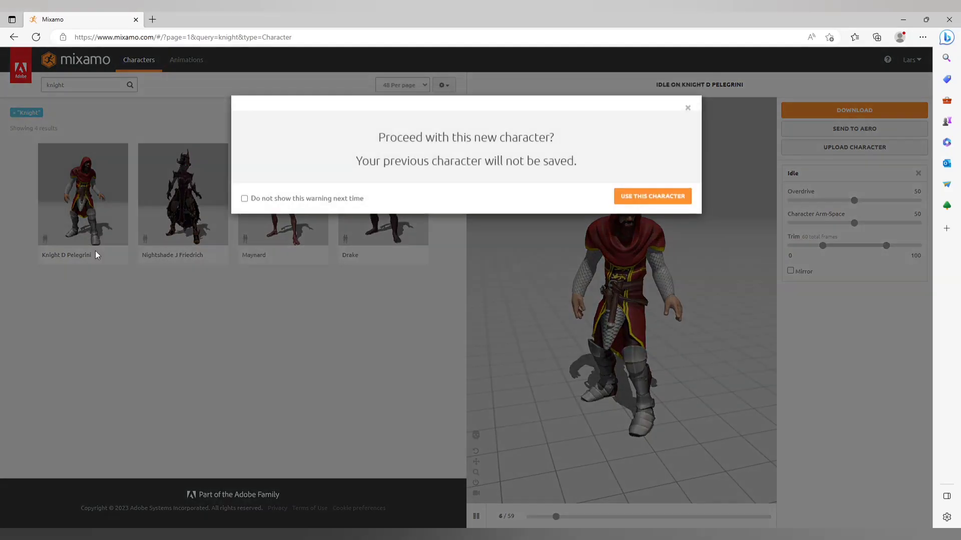
click(641, 201)
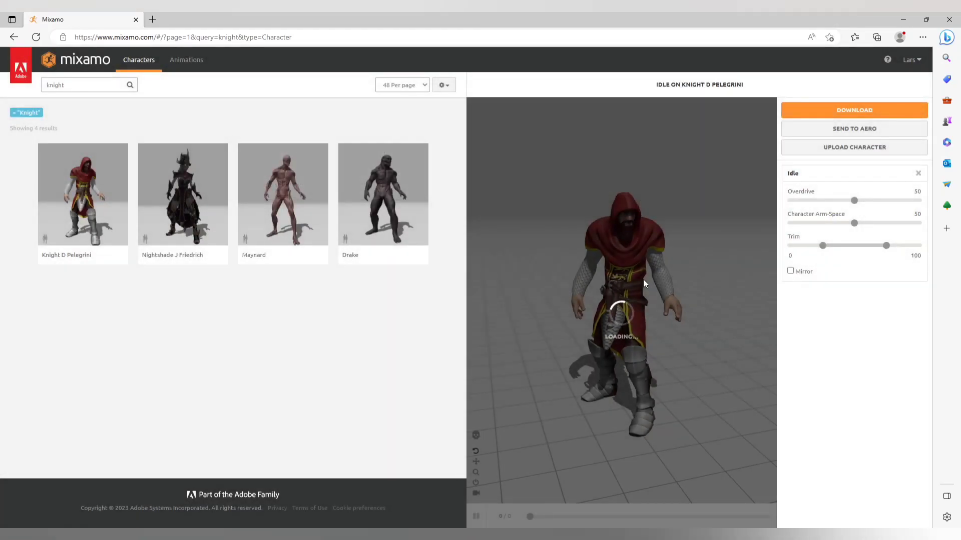
Set the knight's download to FBX Binary with skin at 30 fps, then minimize the browser.
click(819, 115)
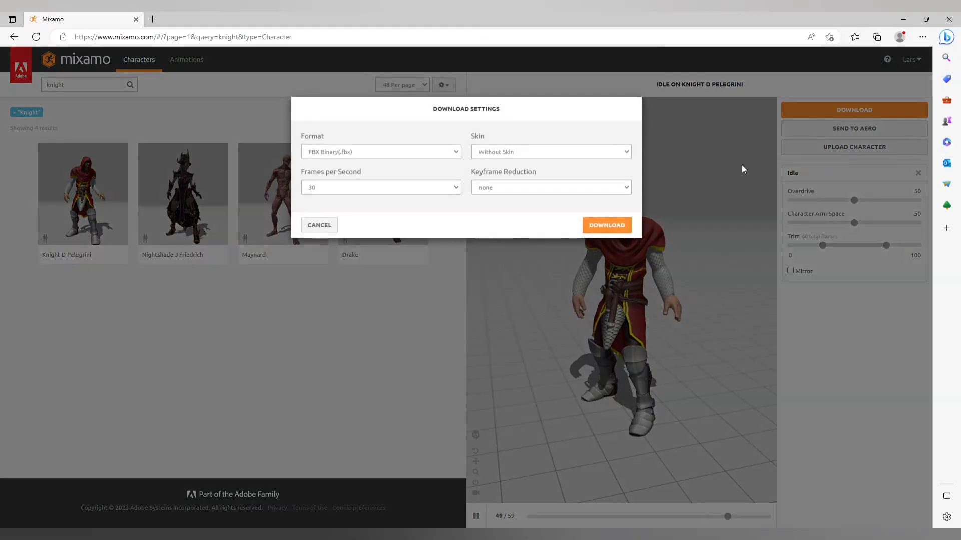
click(539, 156)
click(505, 163)
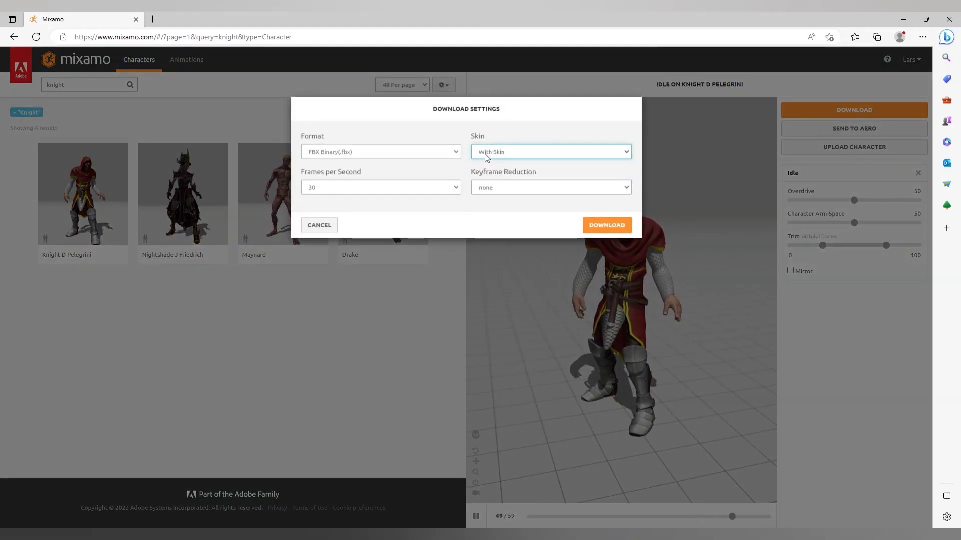
click(484, 156)
click(488, 166)
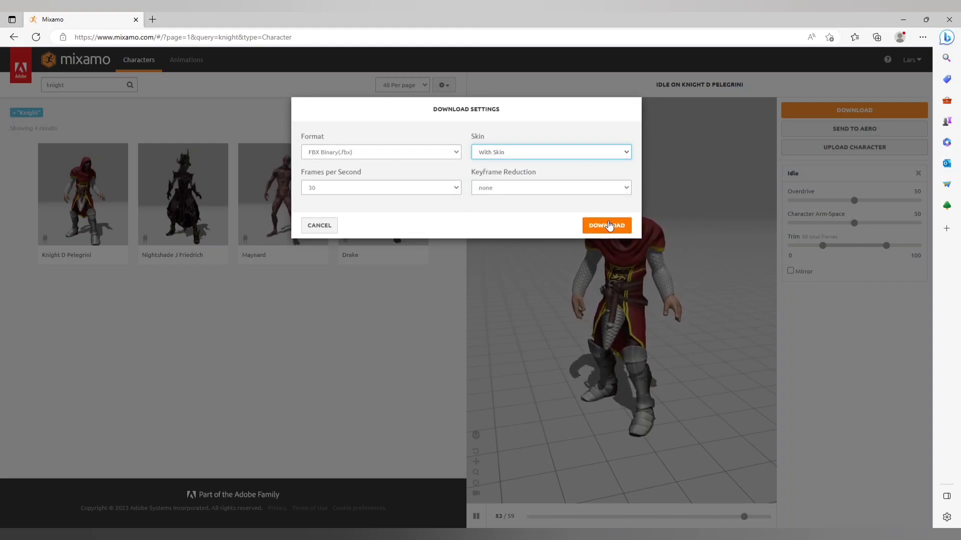
click(602, 258)
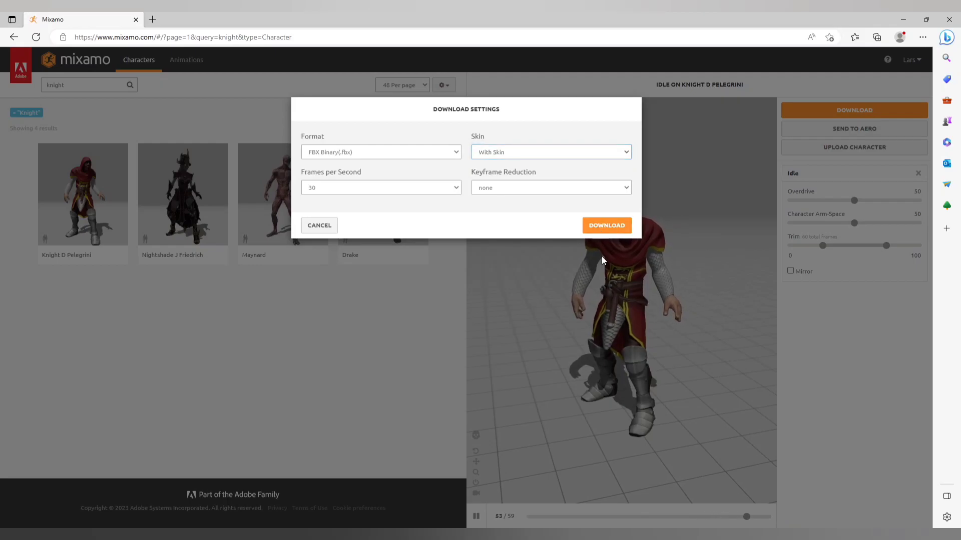
click(307, 232)
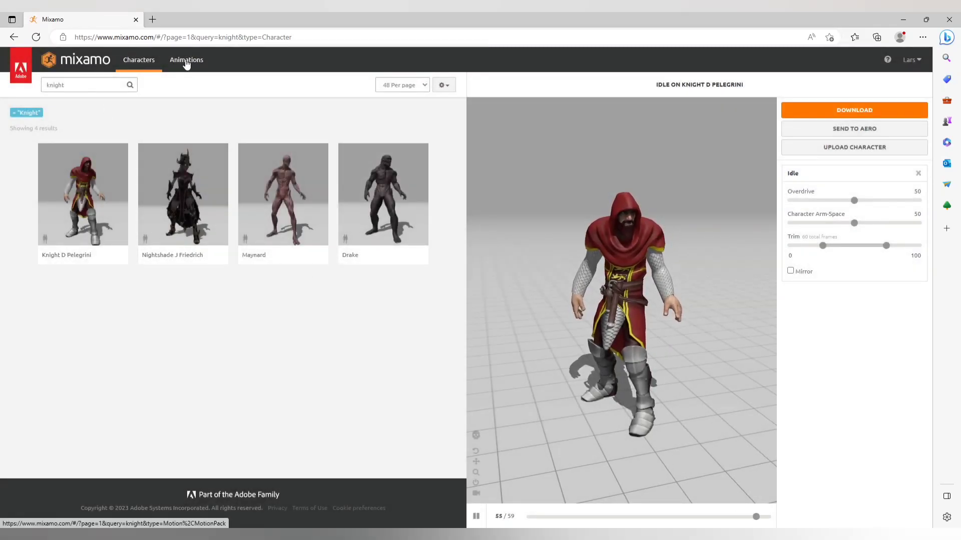
click(903, 19)
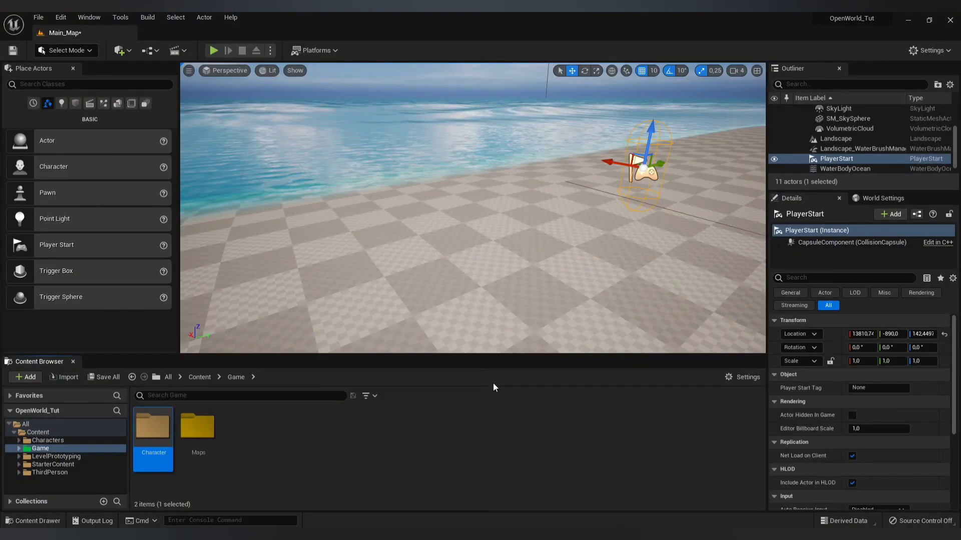
Color the Character folder green.
click(243, 458)
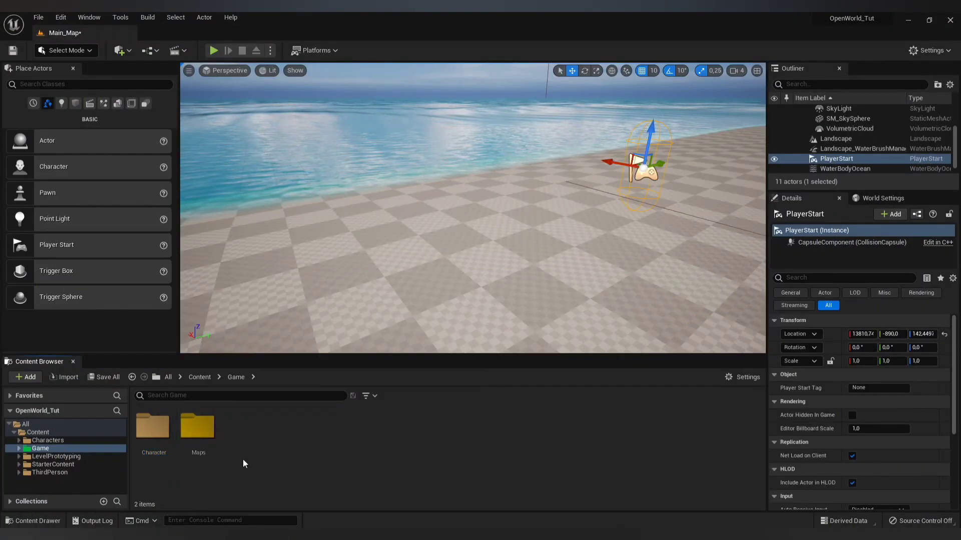
right_click(162, 447)
mouse_move(263, 287)
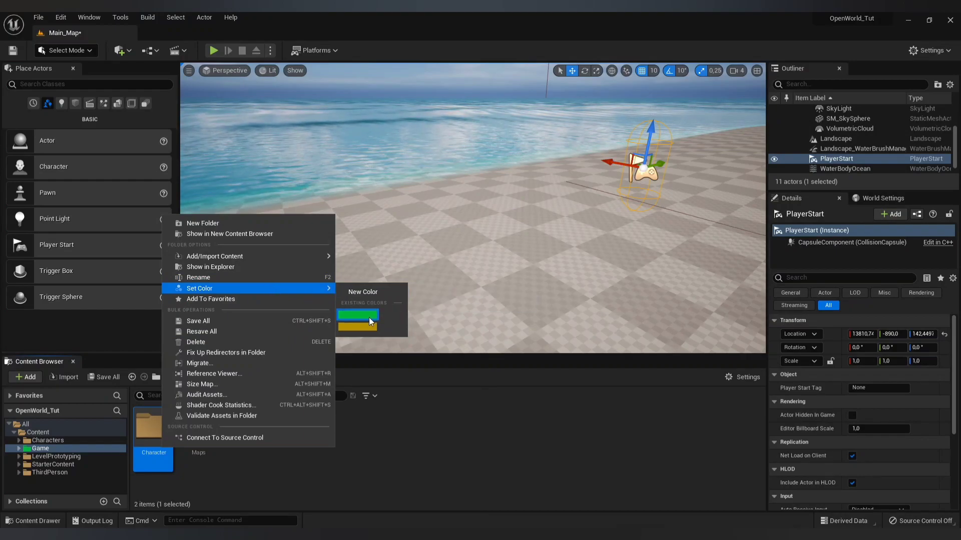
click(368, 316)
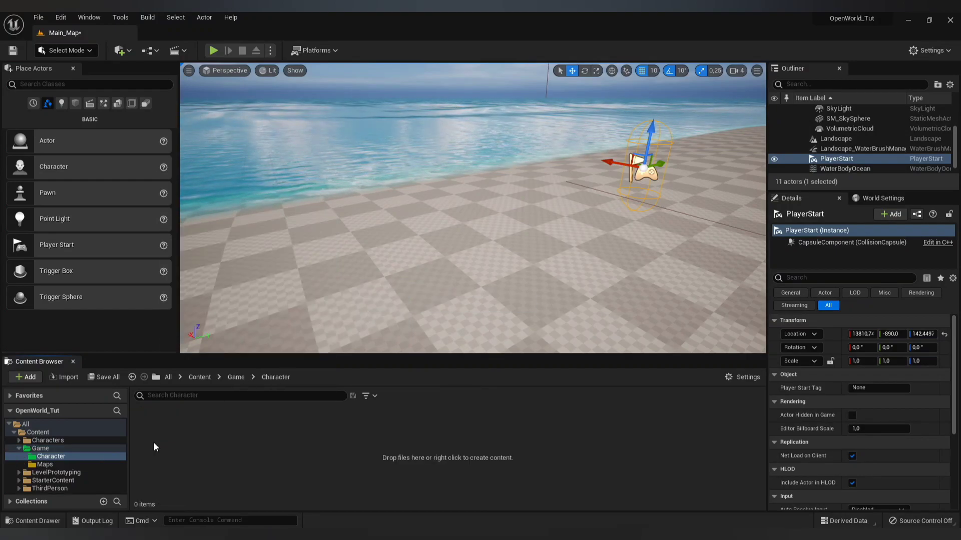
Create a new folder named Human inside the Character folder.
right_click(155, 442)
click(194, 138)
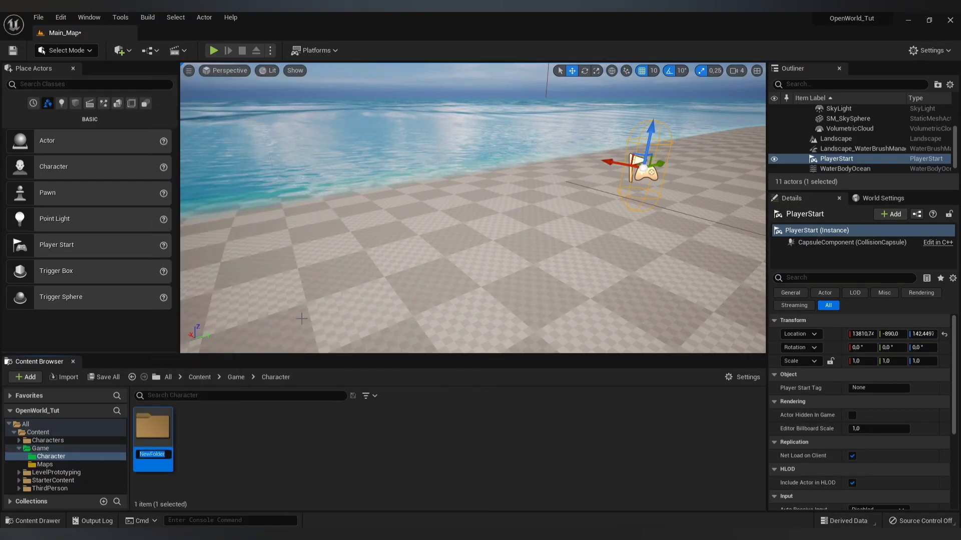
text(Human)
key(Return)
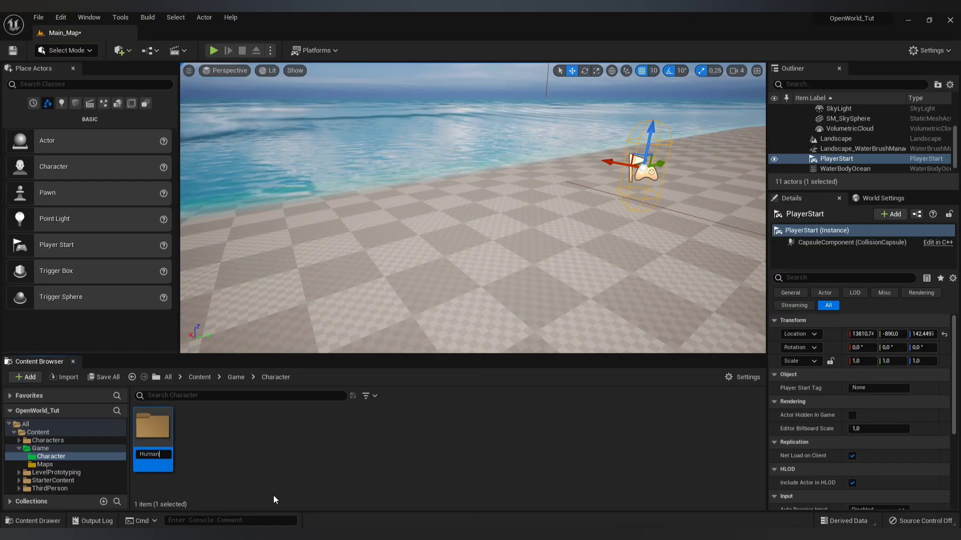
Color the Human folder yellow and open it.
right_click(169, 448)
mouse_move(206, 290)
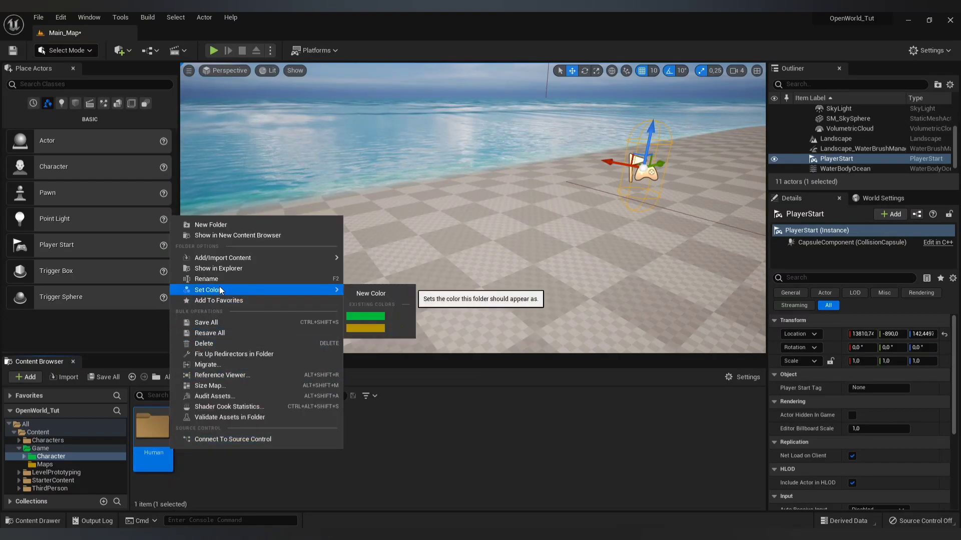
click(366, 330)
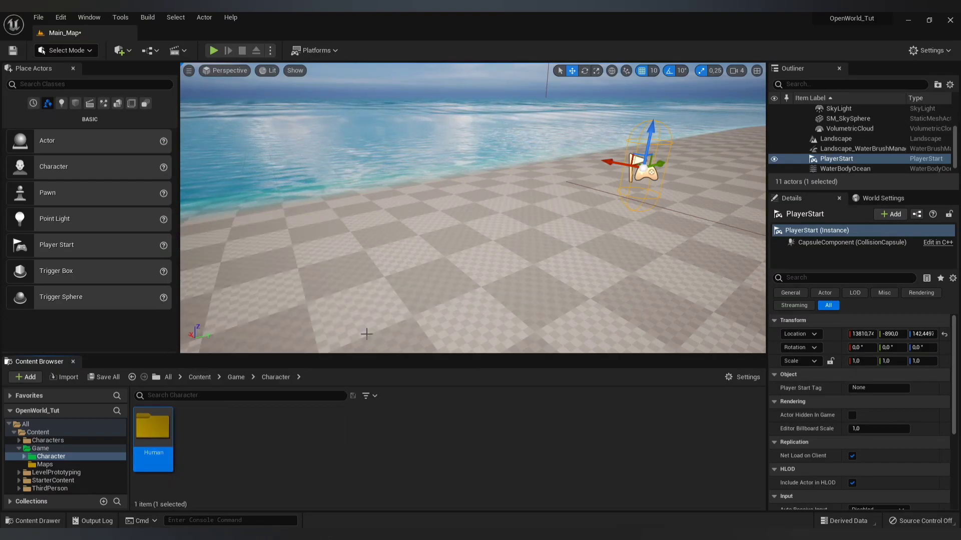
double_click(153, 434)
Create a Blueprint class with Character as its parent, named CH_Human, in the Human folder.
right_click(163, 447)
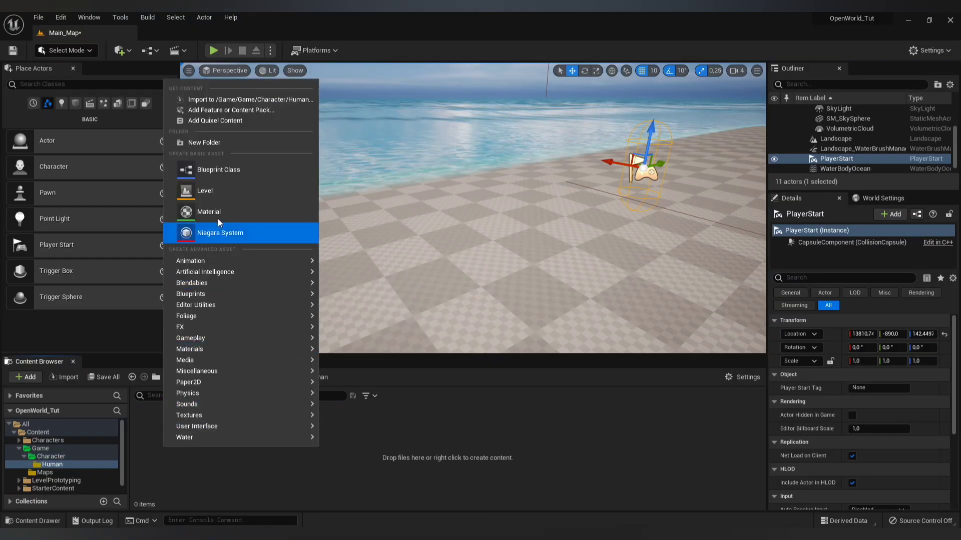
click(225, 173)
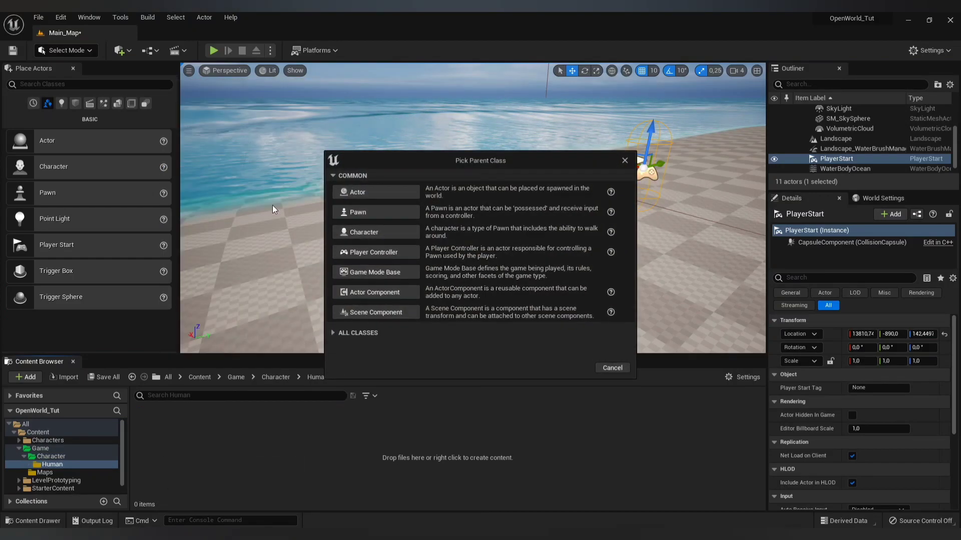
click(375, 232)
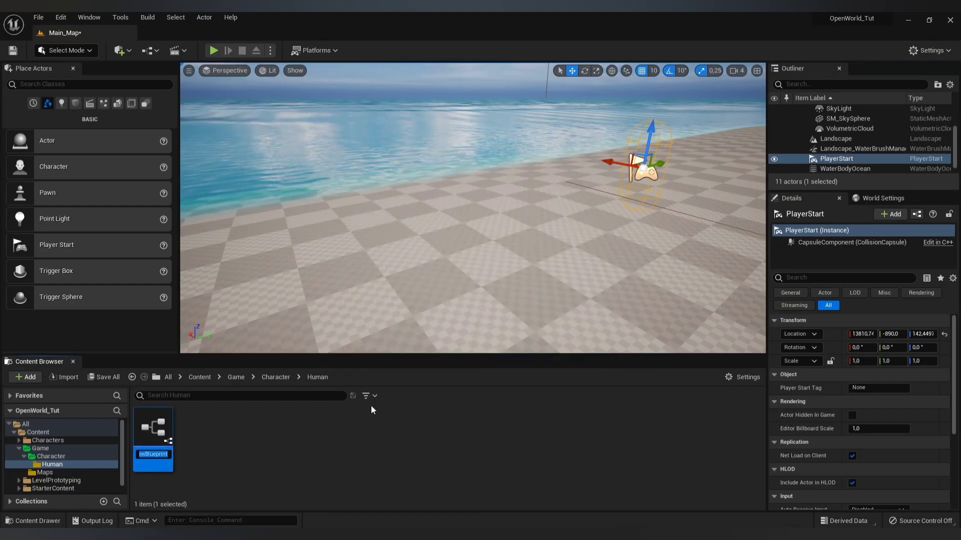
text(BP_Human)
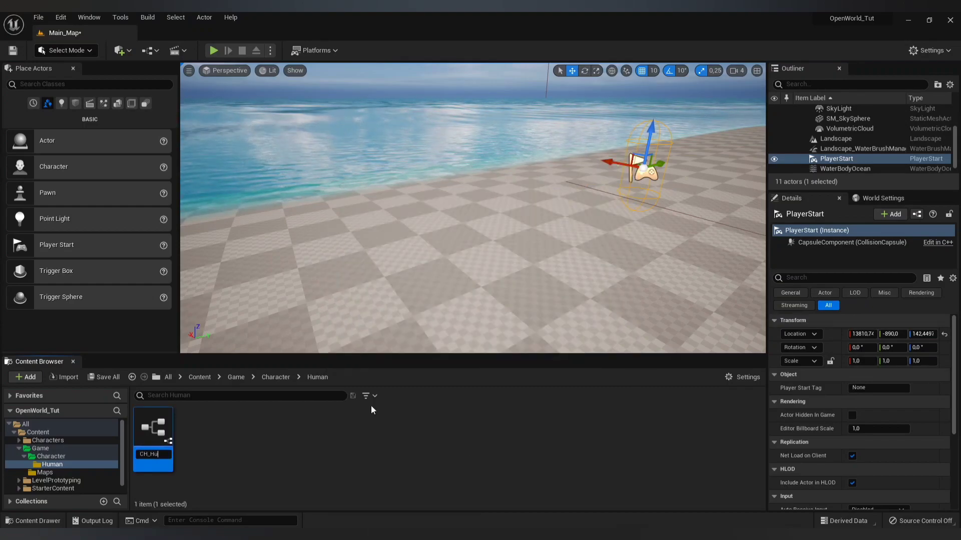
key(Return)
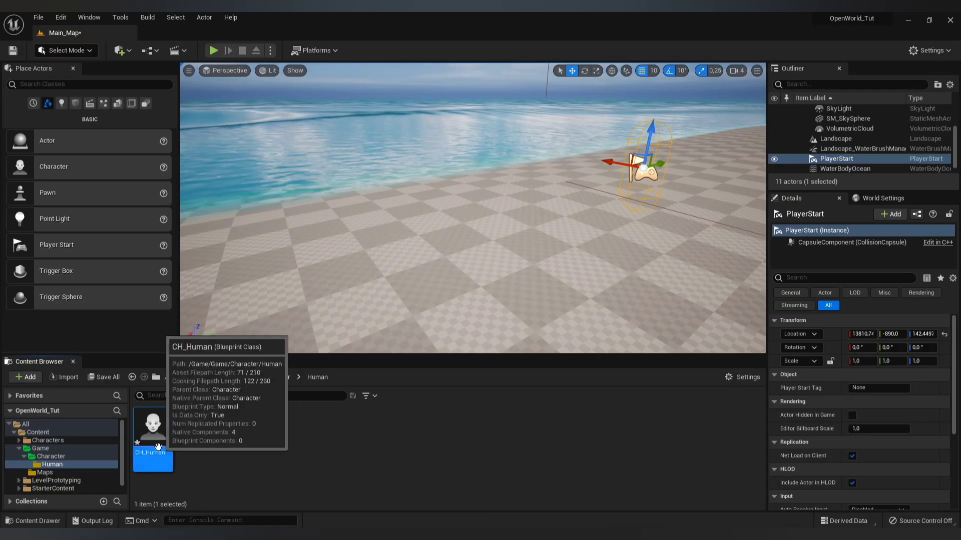
Open CH_Human in the Blueprint editor, maximize it, then minimize it back to the level.
double_click(153, 429)
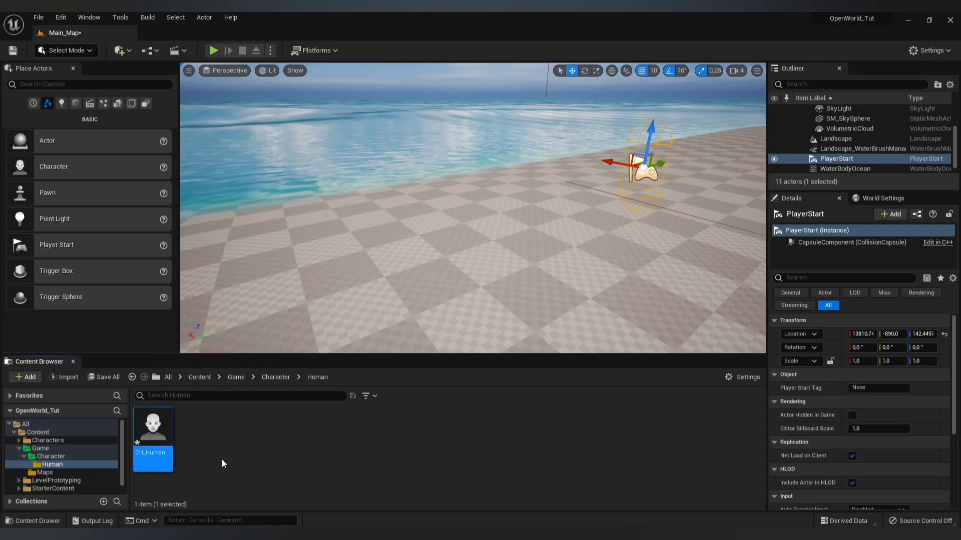
click(739, 83)
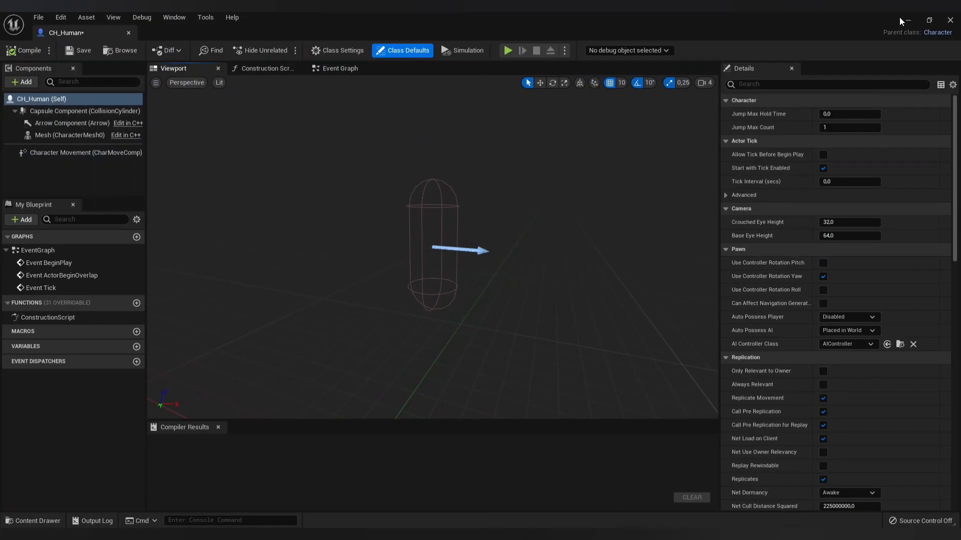
click(903, 19)
Back in the Character folder, create a new folder named Knight.
click(279, 379)
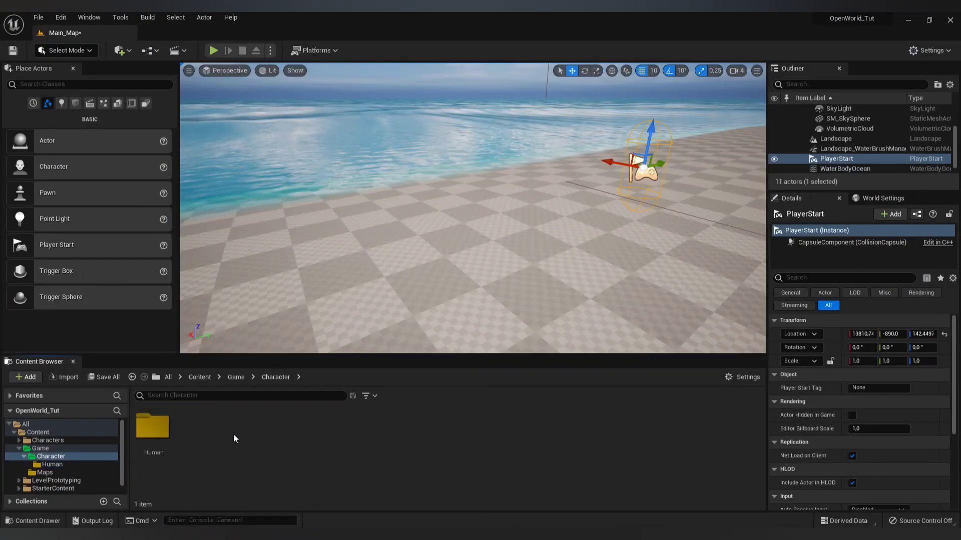
right_click(190, 439)
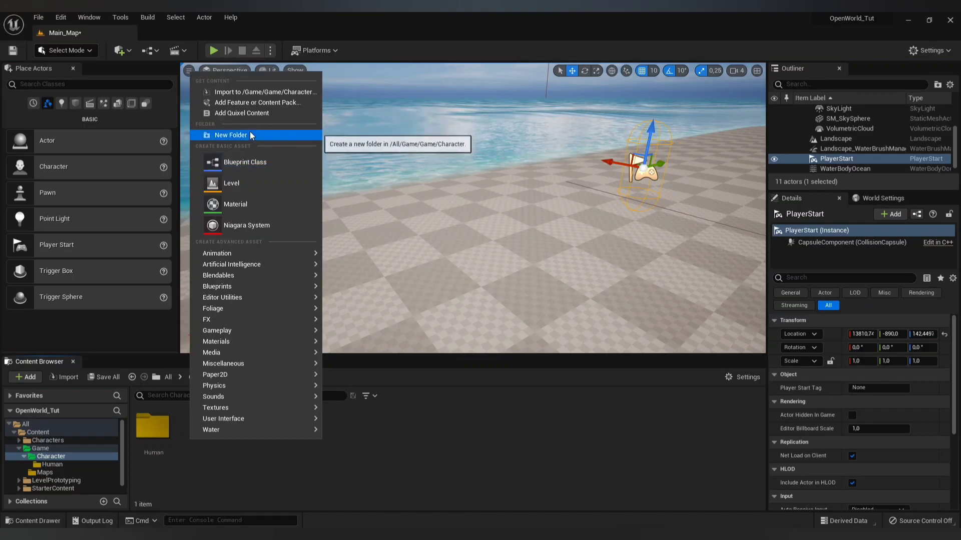
click(230, 135)
text(Knight)
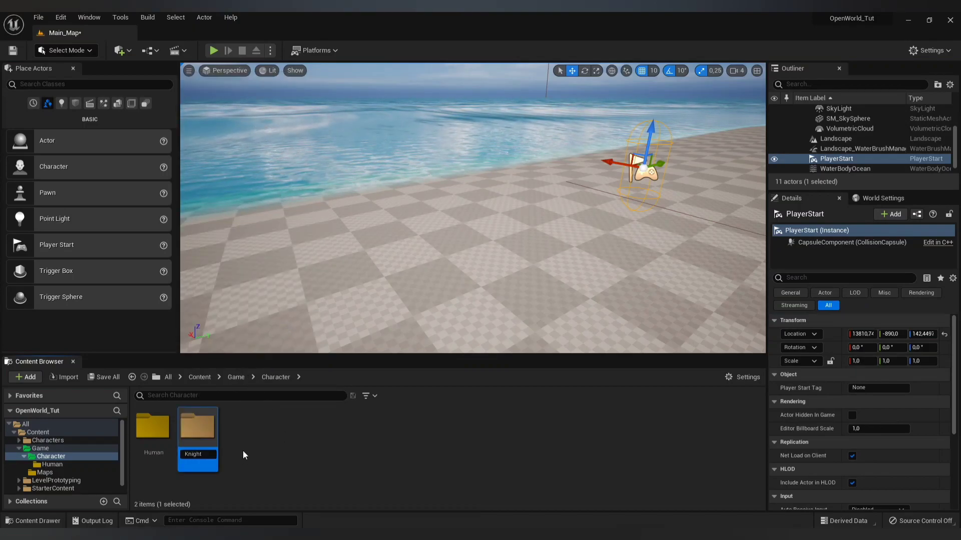
key(Return)
Give the Knight folder a custom red color.
right_click(207, 438)
mouse_move(363, 281)
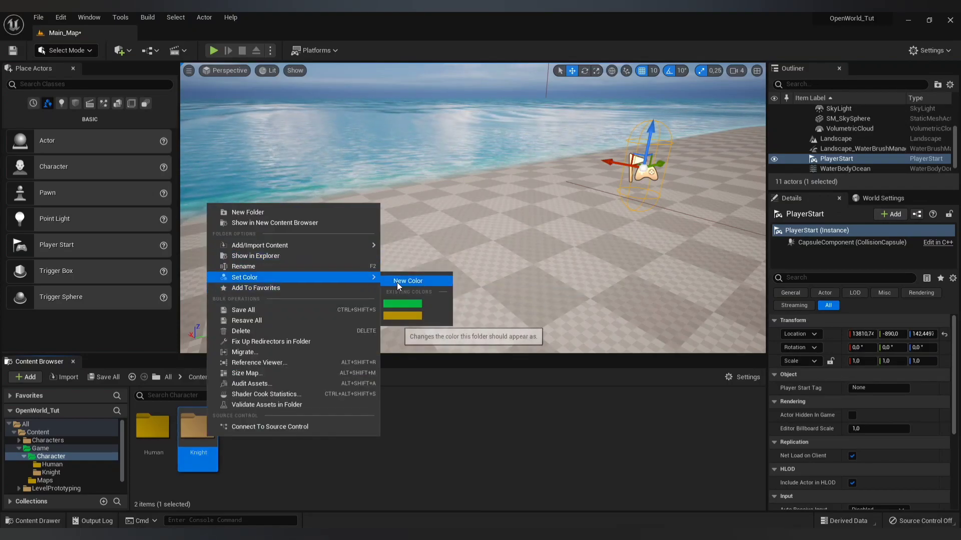
click(398, 281)
click(501, 346)
click(536, 514)
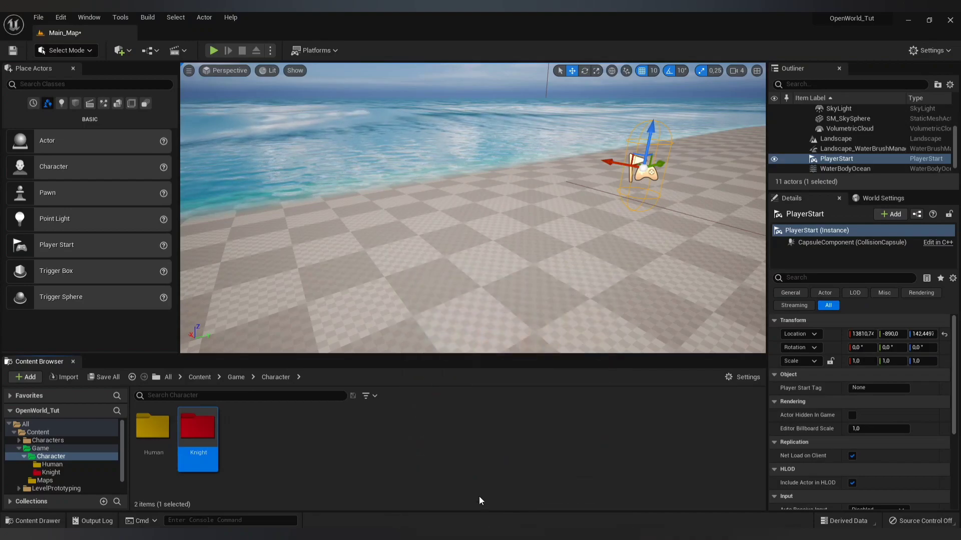
Inside the Knight folder, import Knight.fbx from Downloads.
double_click(198, 435)
right_click(197, 439)
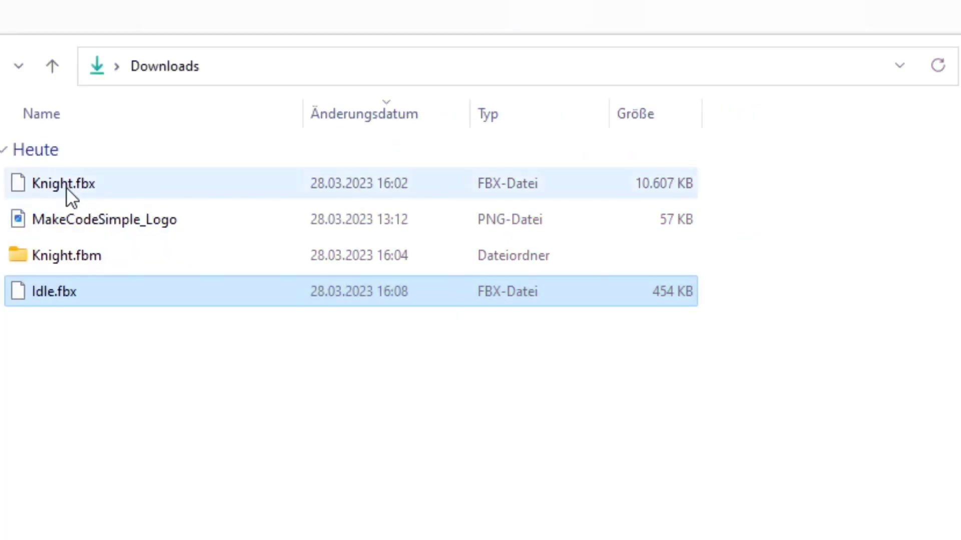
click(66, 187)
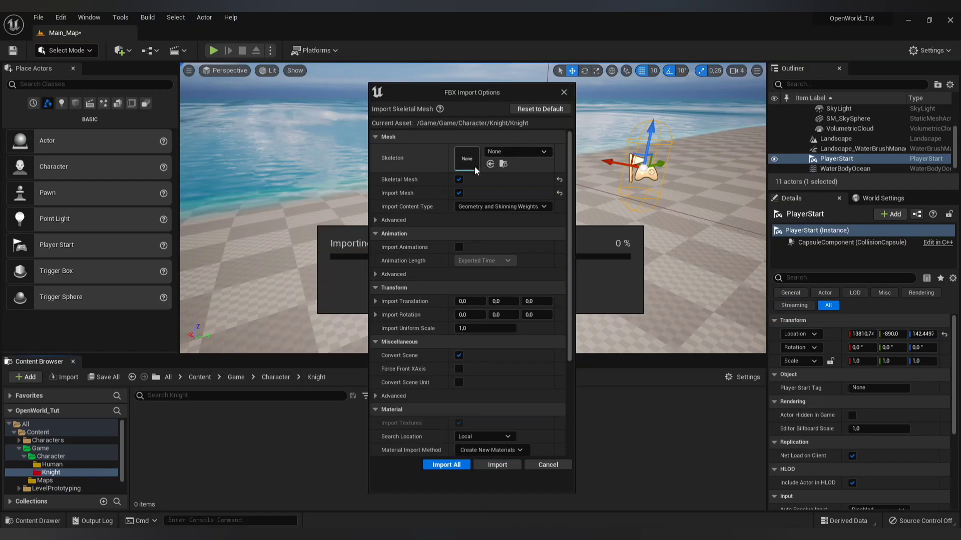
Import Knight.fbx with Import All, close the Message Log, and return to the Character folder.
click(442, 465)
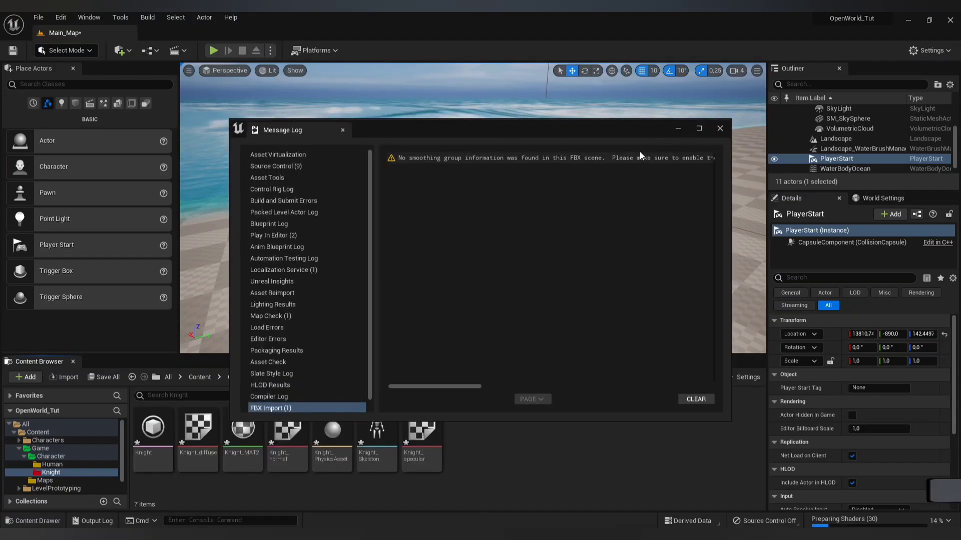
click(720, 129)
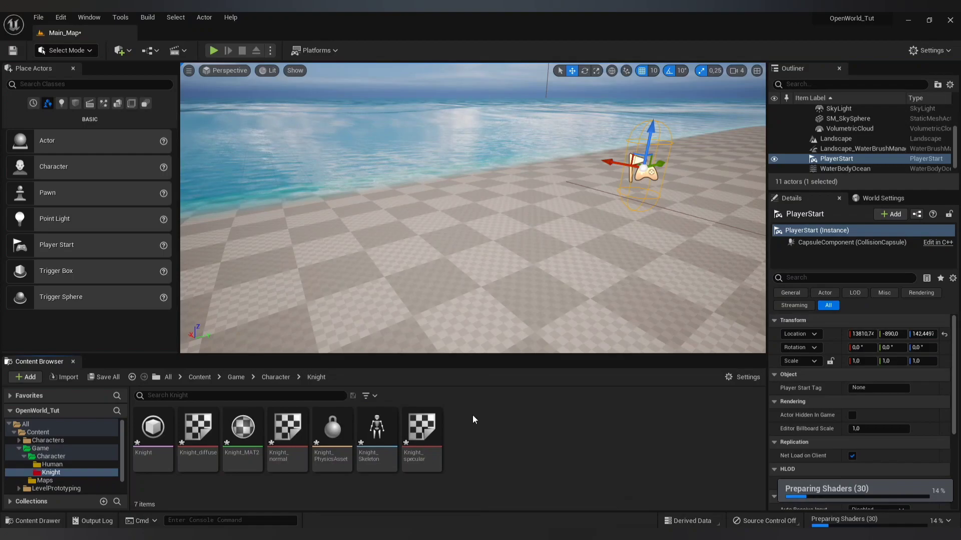
click(282, 377)
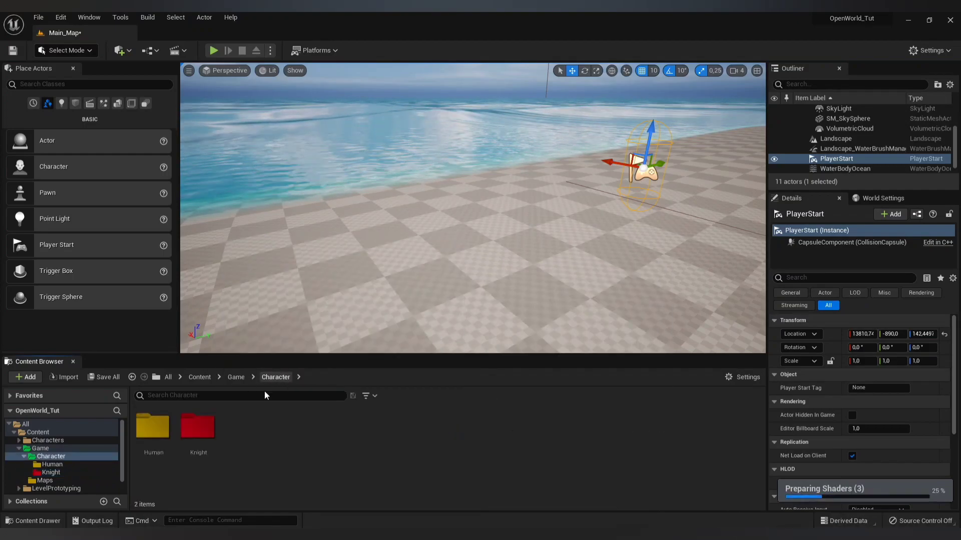
Assign the Knight skeletal mesh to CH_Human's Mesh component.
double_click(148, 432)
double_click(148, 433)
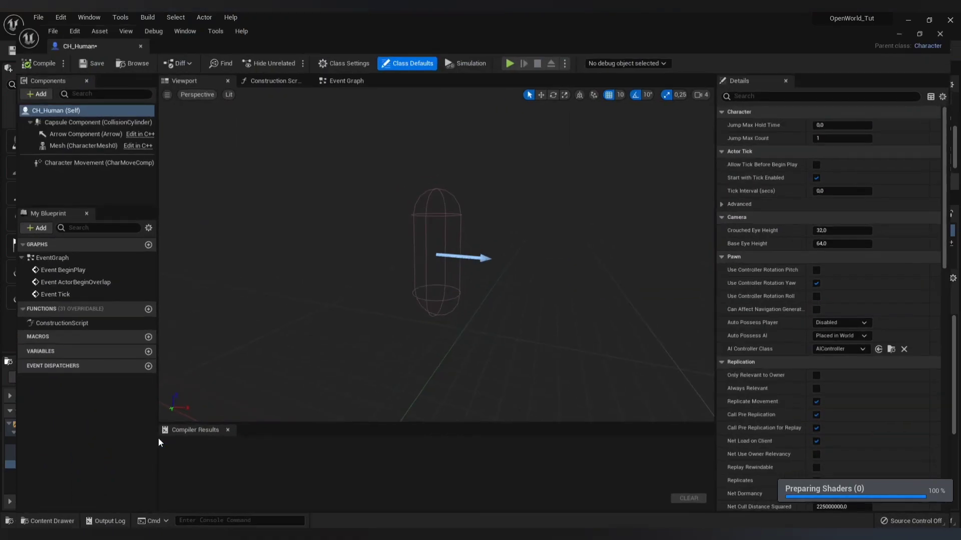
click(73, 134)
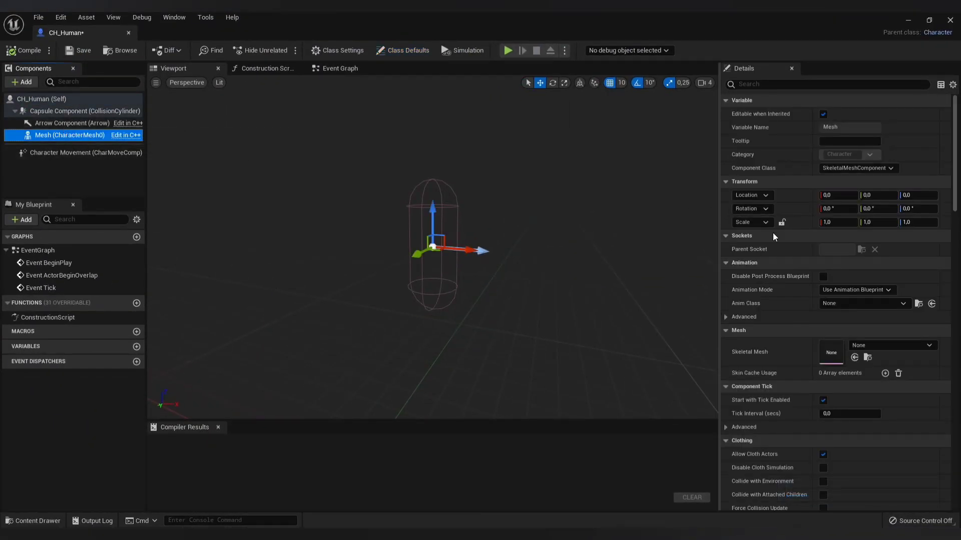
click(855, 351)
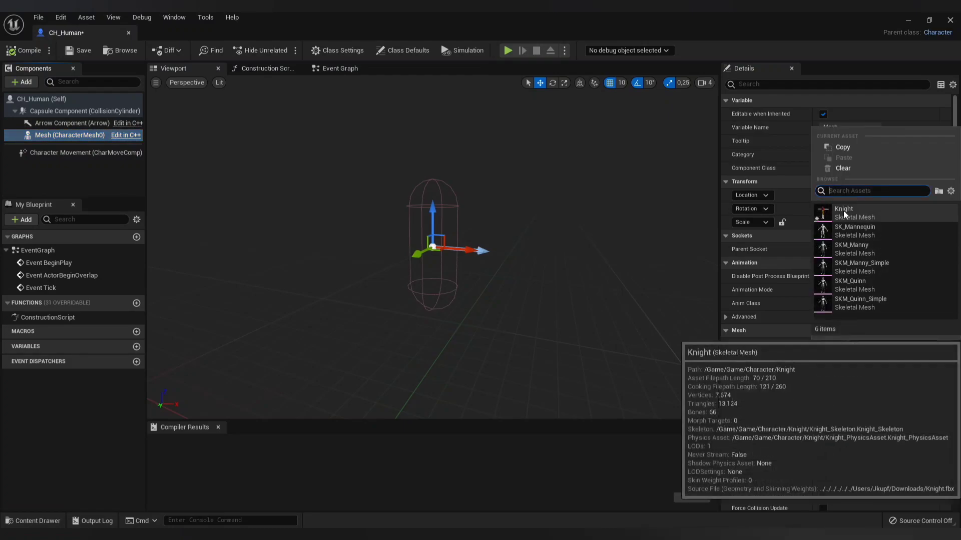
click(857, 211)
text(-90)
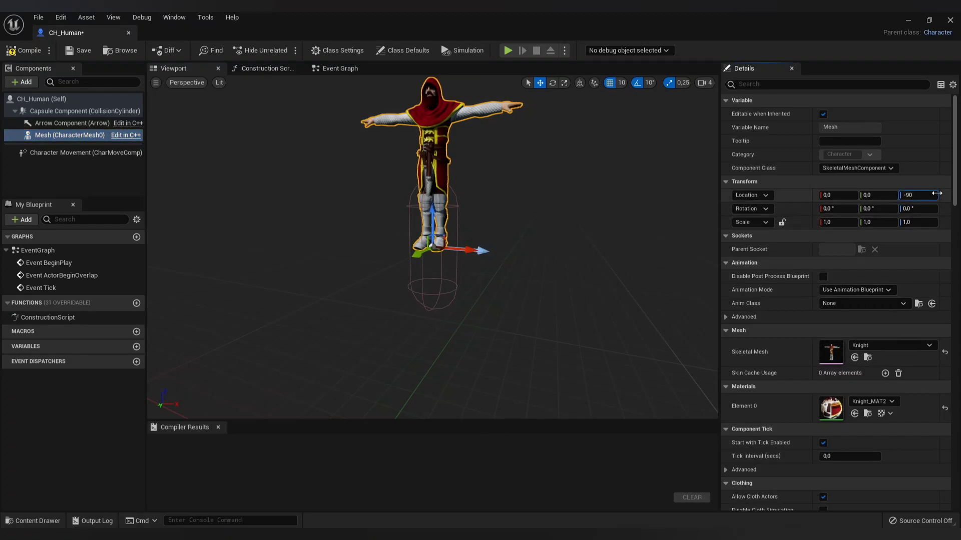
Set the mesh to Z -90 with a -90° yaw, then compile and save CH_Human.
key(Return)
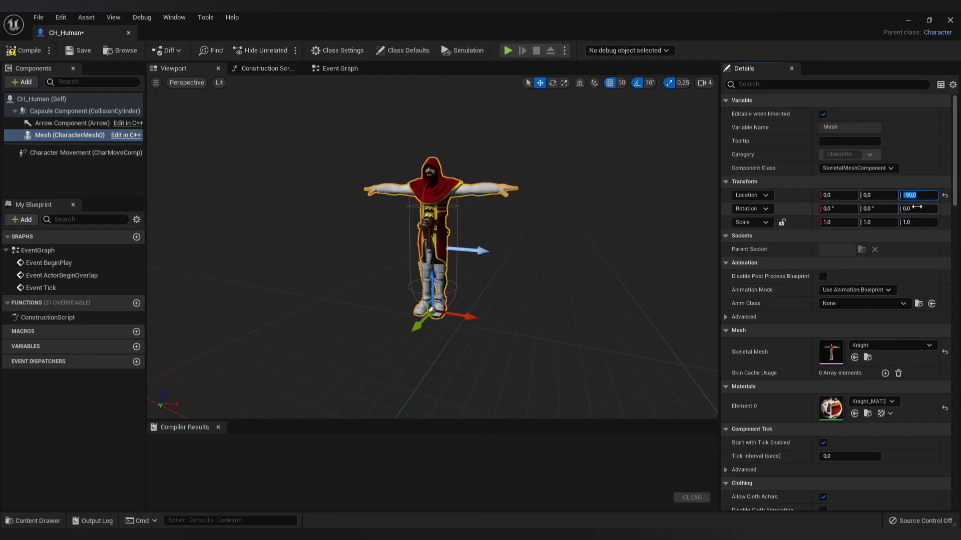
text(-90)
key(Return)
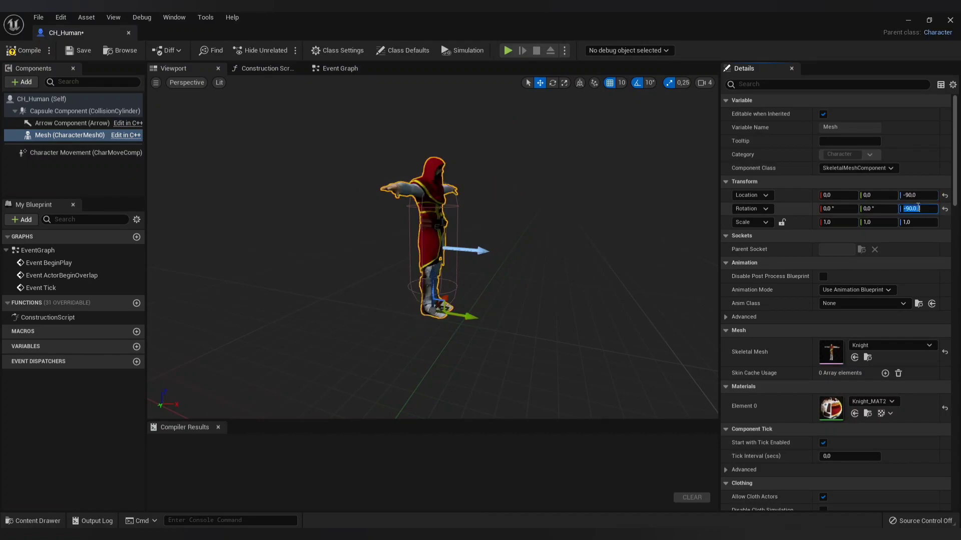
scroll(401, 162, up, 2)
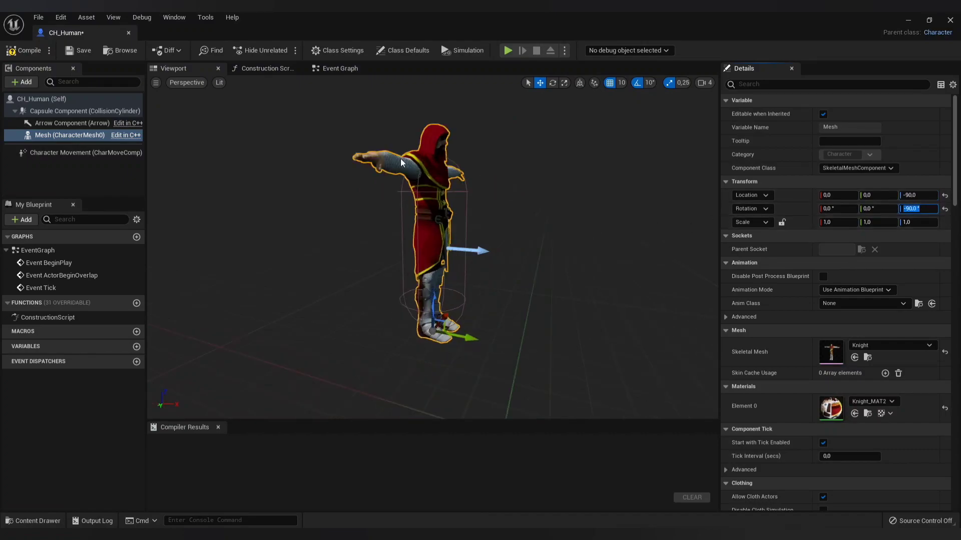
click(24, 50)
click(80, 50)
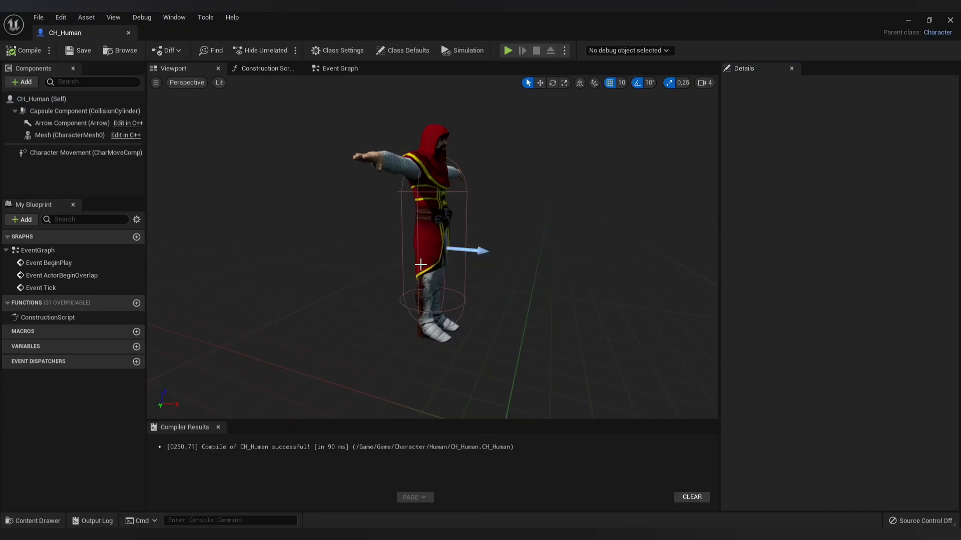
Back in the level, frame the player start and show the World Settings panel.
click(908, 20)
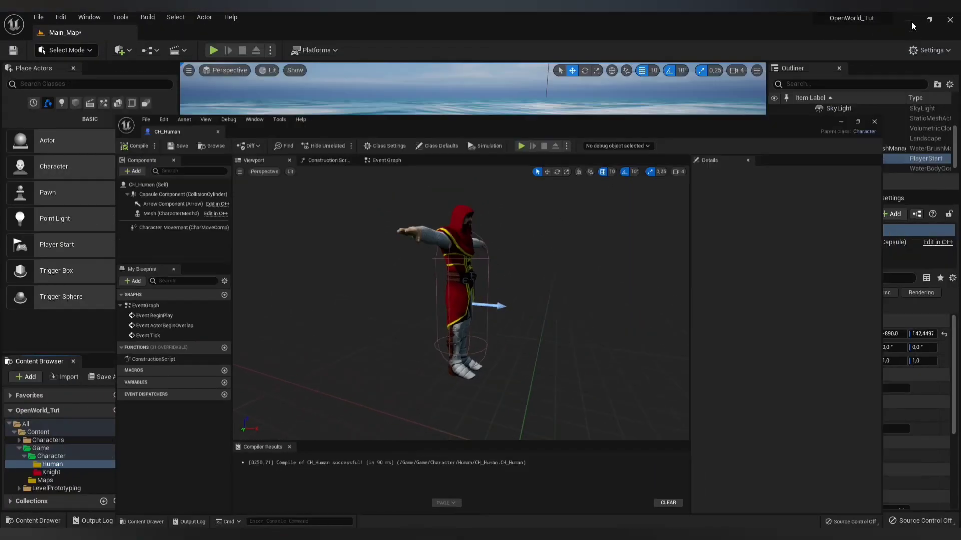
key(f)
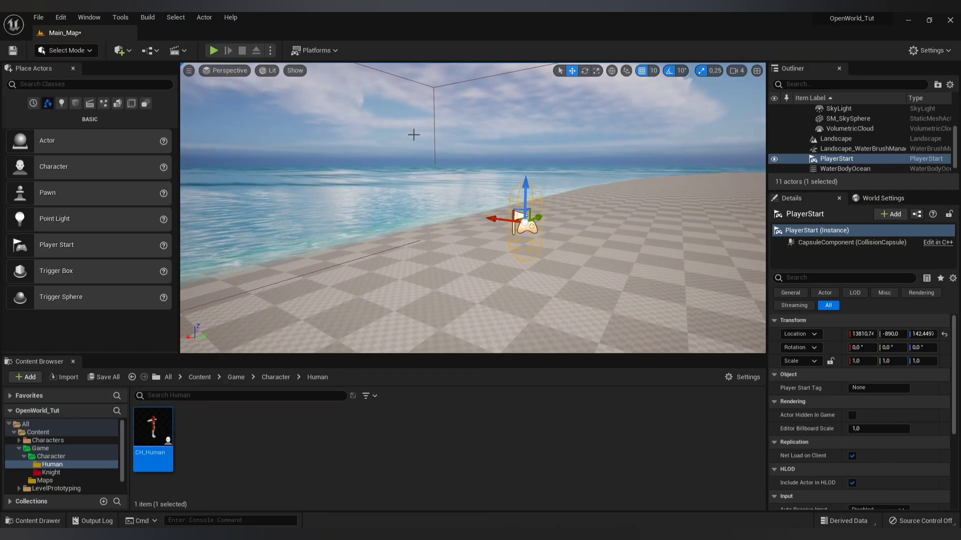
click(98, 20)
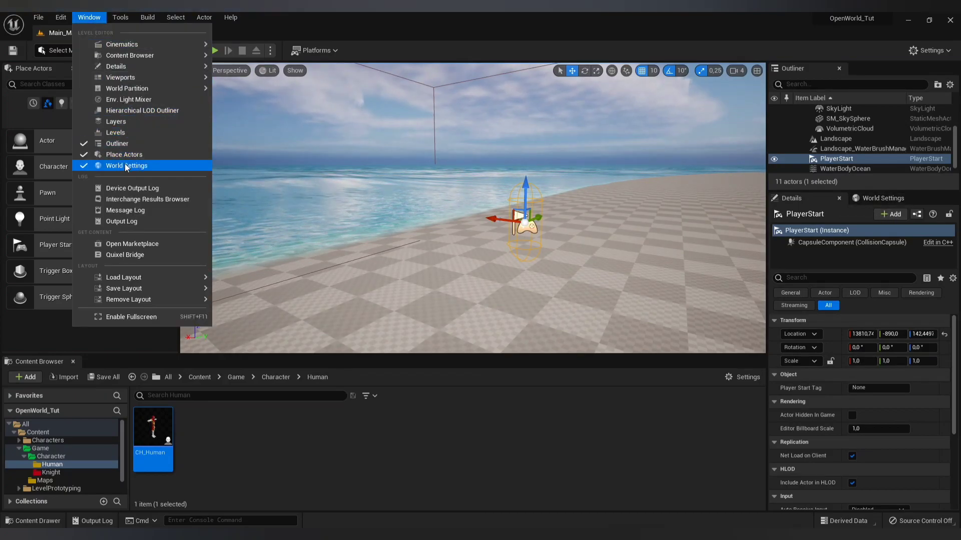
click(879, 202)
Set GameMode Override to BP_ThirdPersonGameMode with CH_Human as the Default Pawn Class.
click(884, 285)
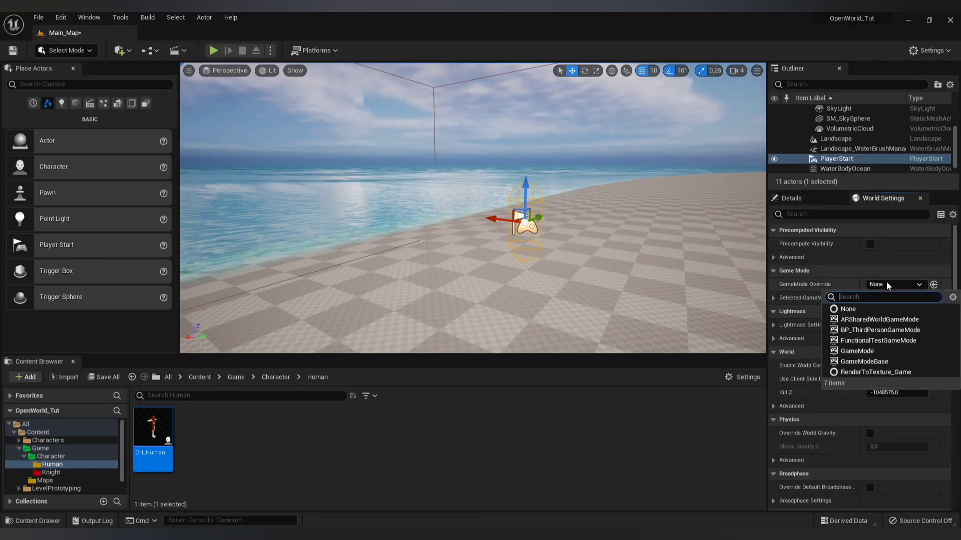
click(868, 331)
click(773, 298)
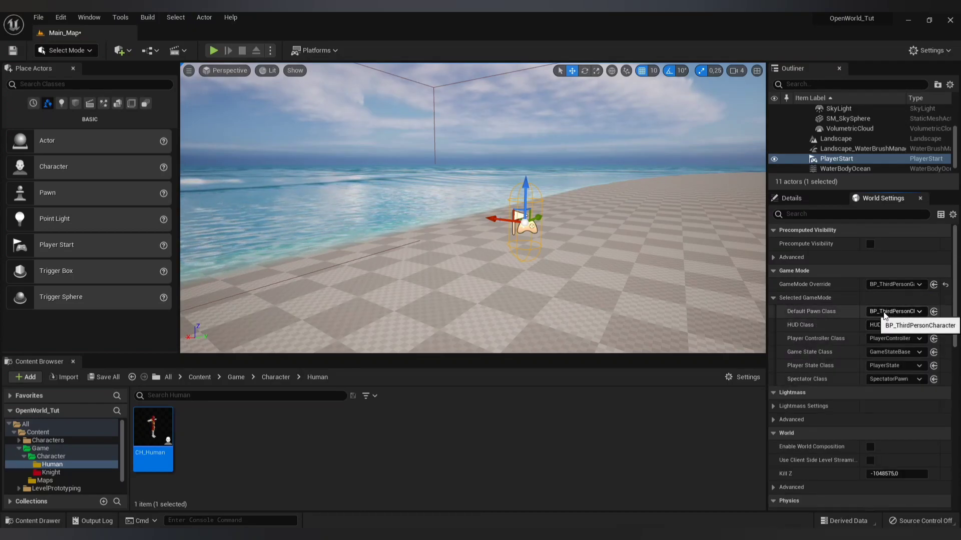
click(895, 312)
click(857, 368)
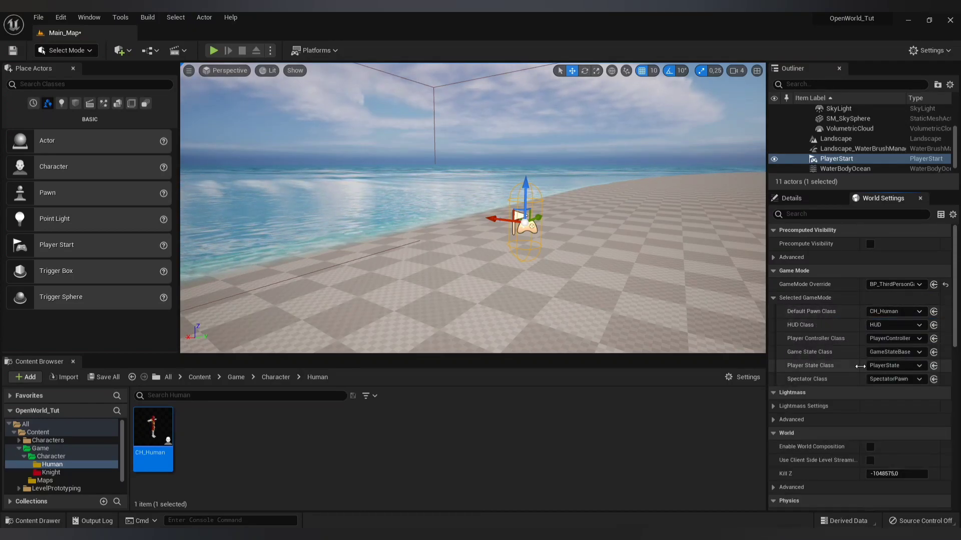
Save the level and briefly test-play it.
click(13, 51)
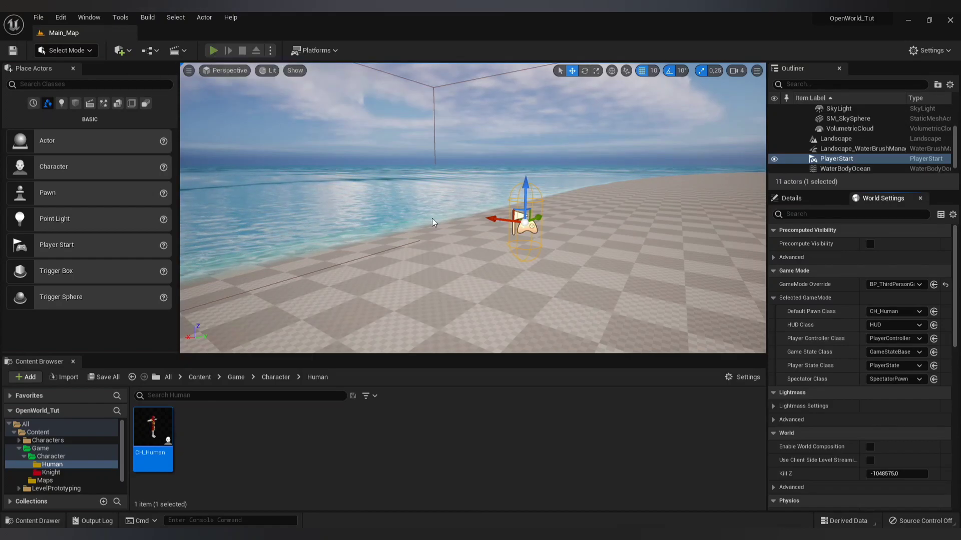
key(alt+p)
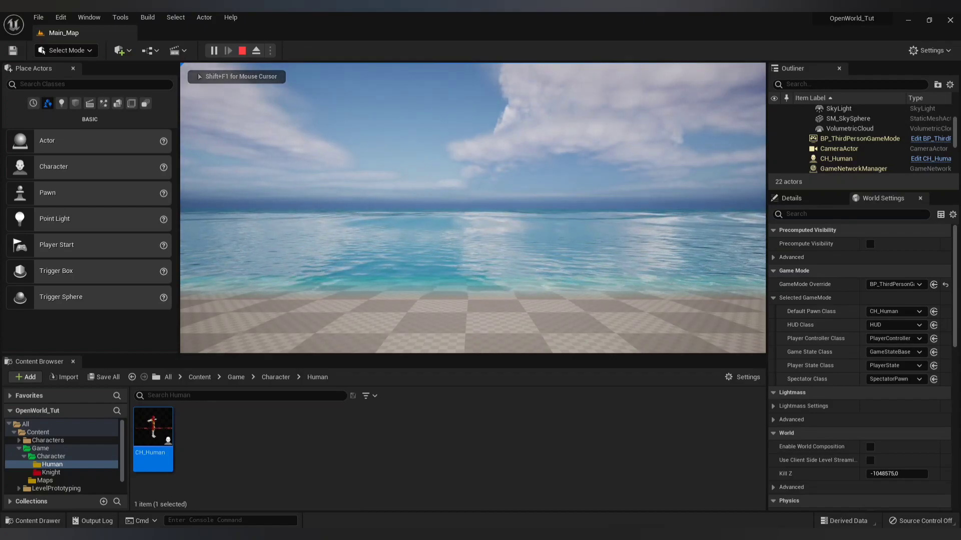
key(Escape)
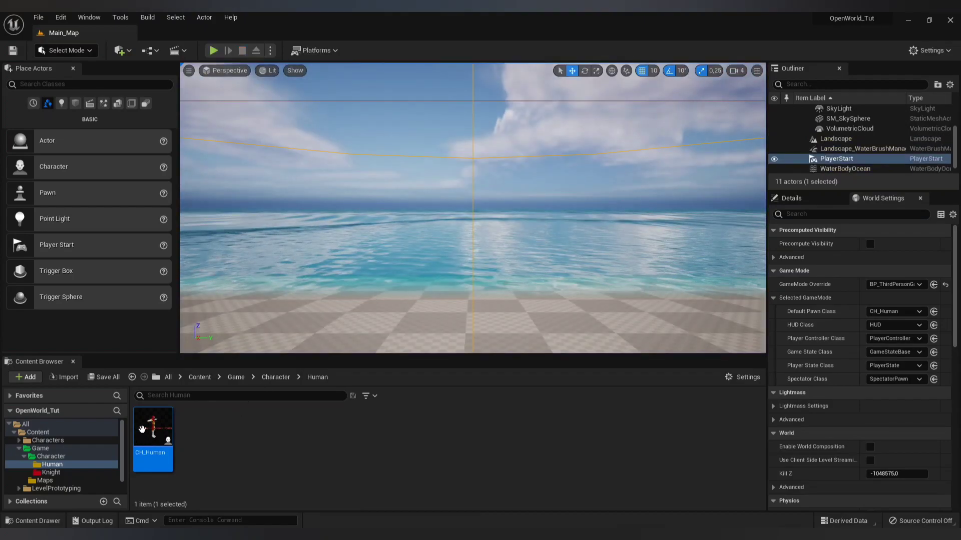
Add a SpringArm component to CH_Human and set its Location Z to 80.
double_click(142, 429)
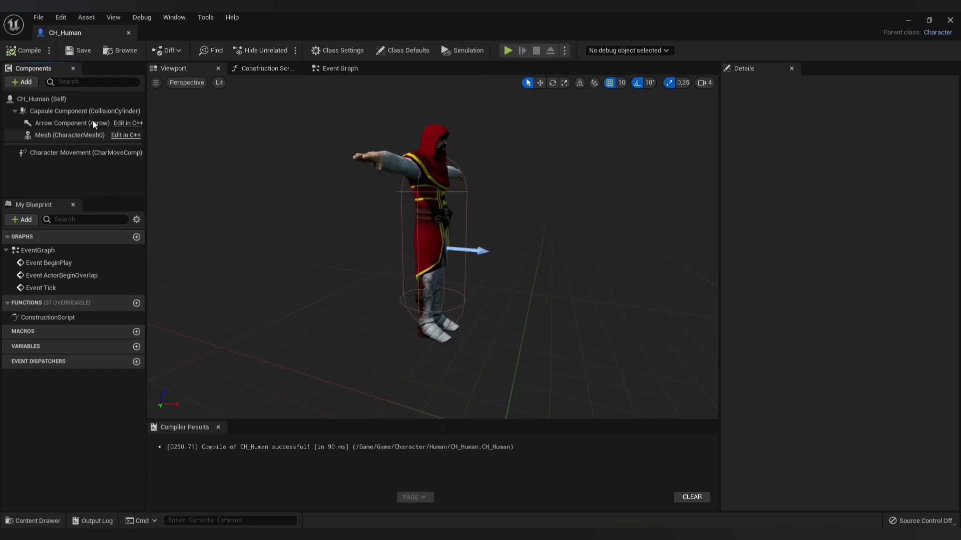
click(30, 83)
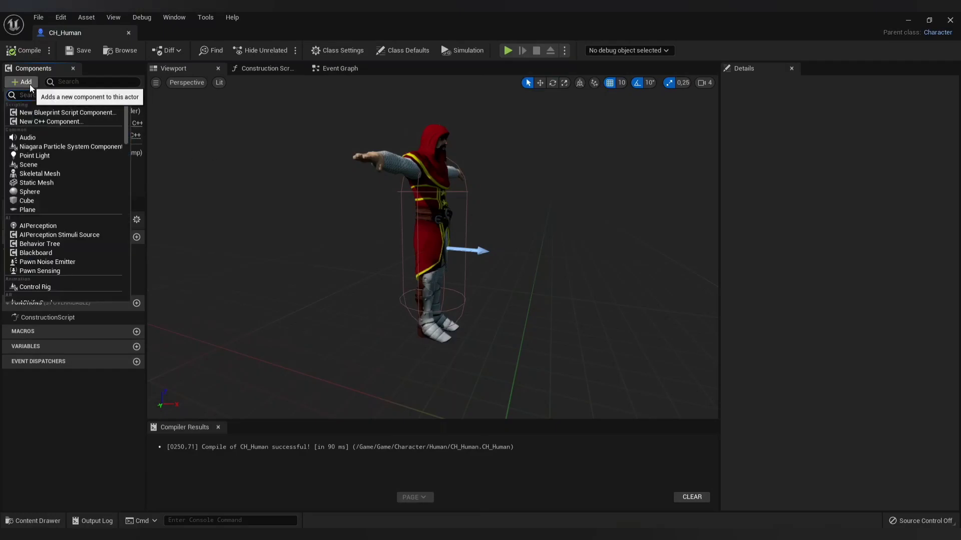
text(spr)
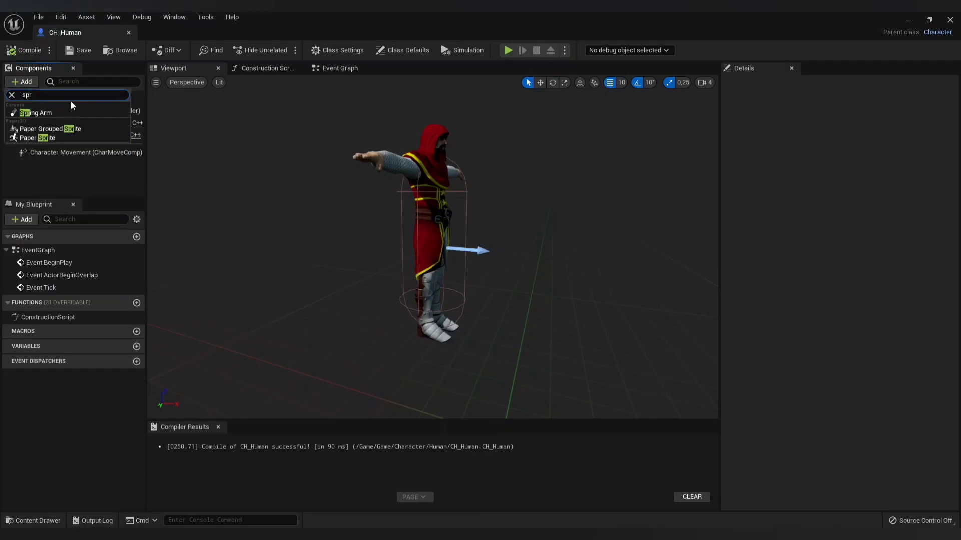
click(36, 114)
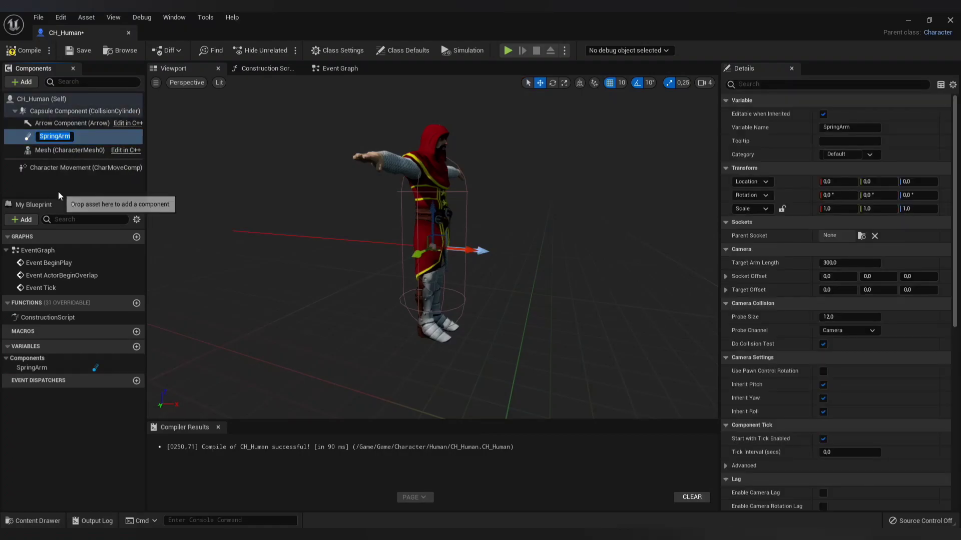
click(59, 188)
click(55, 136)
text(80)
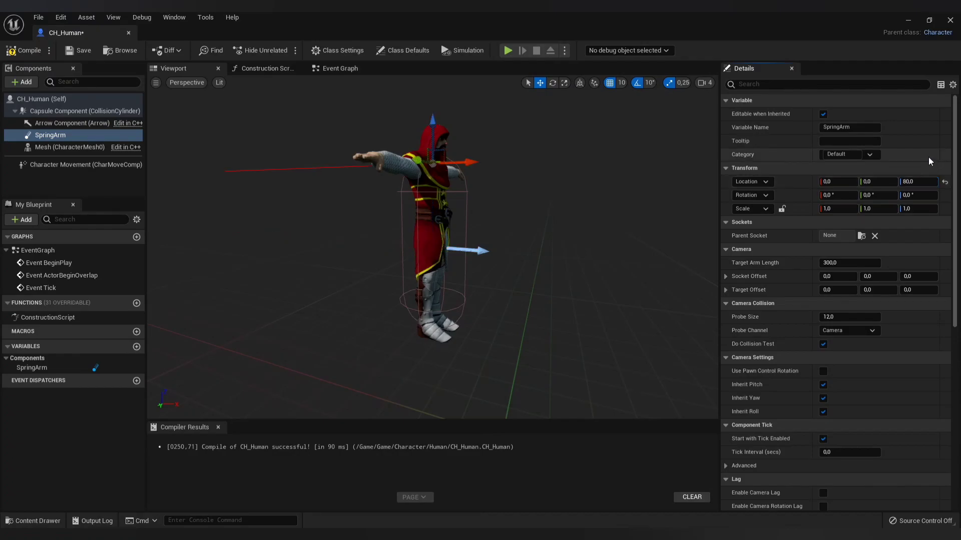
Attach a Camera to the SpringArm, reset its location to 0,0,0, and compile.
click(10, 83)
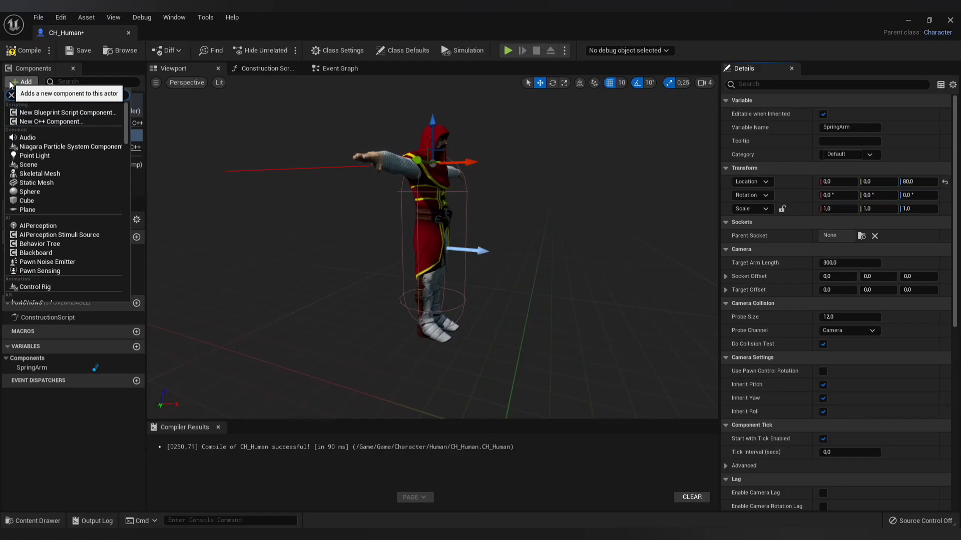
text(camer)
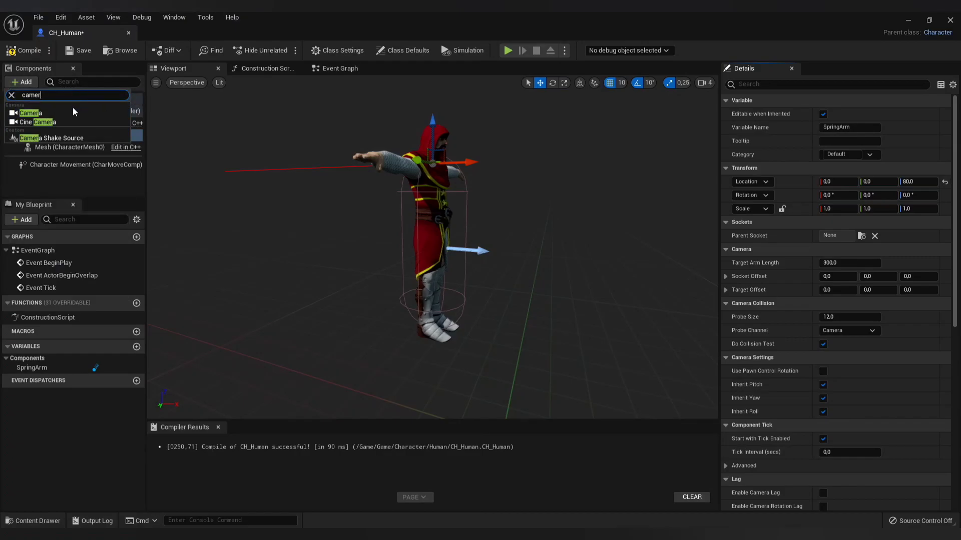
click(36, 117)
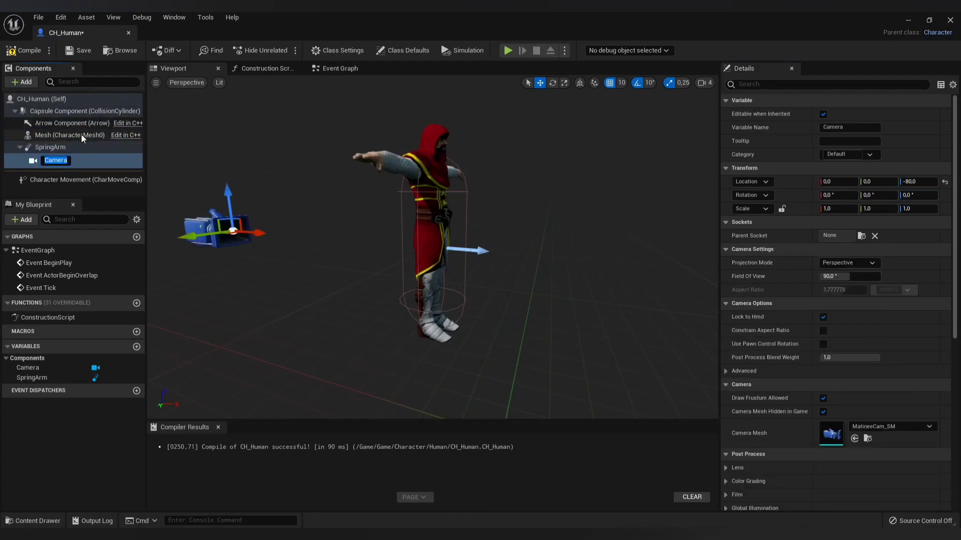
click(946, 183)
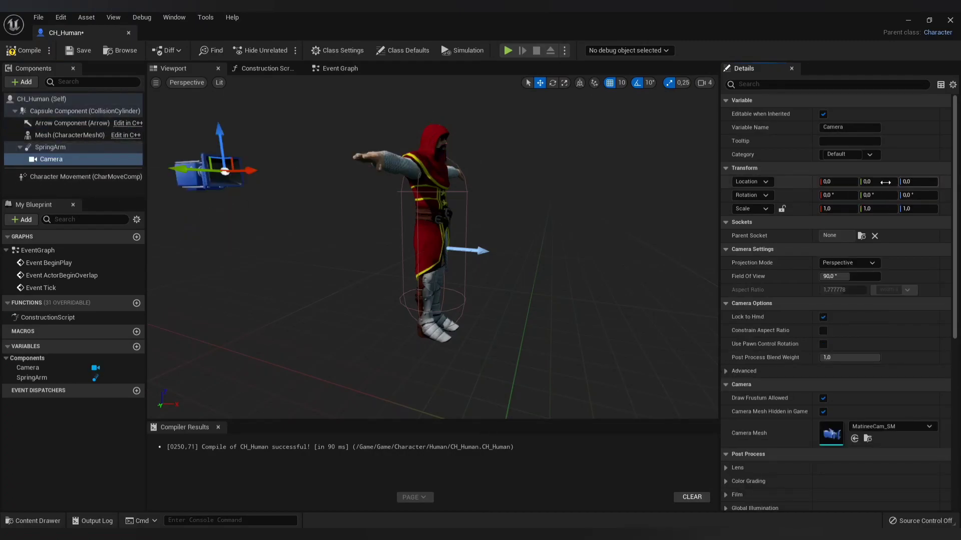
click(18, 54)
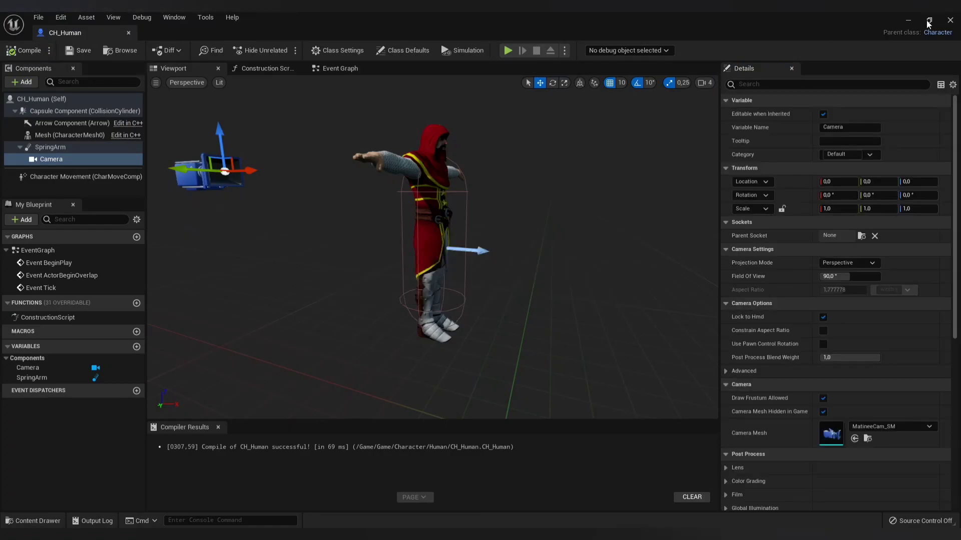
Return to the level and test-play the new third-person camera view.
click(906, 20)
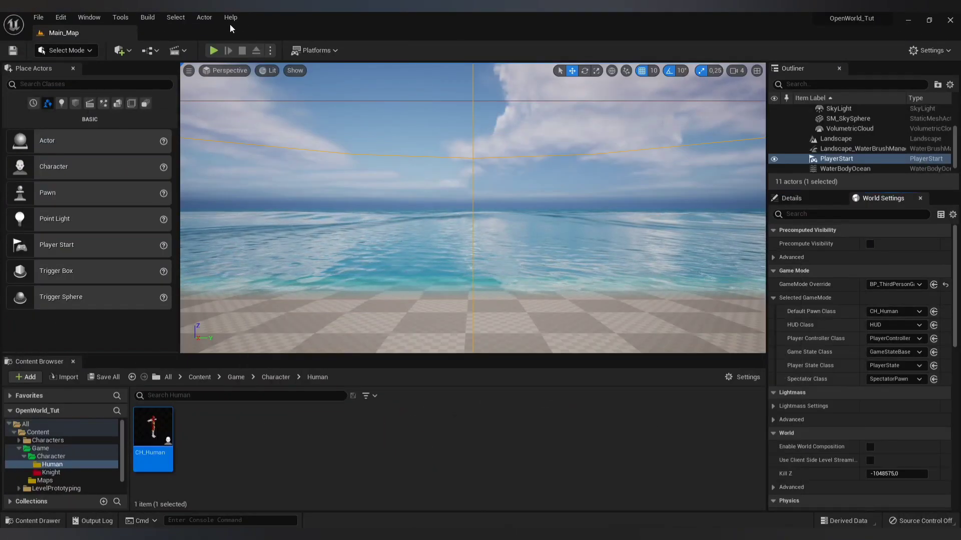
click(214, 51)
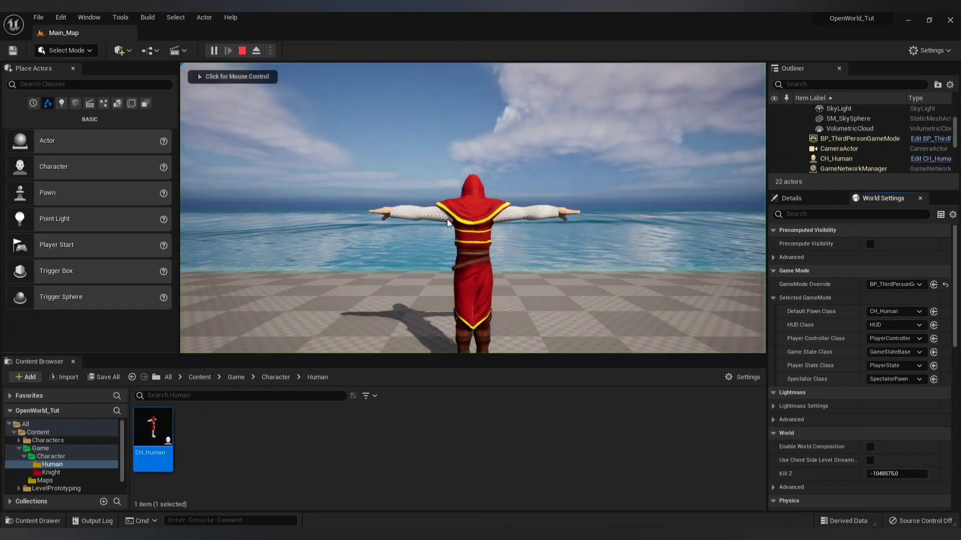
key(Escape)
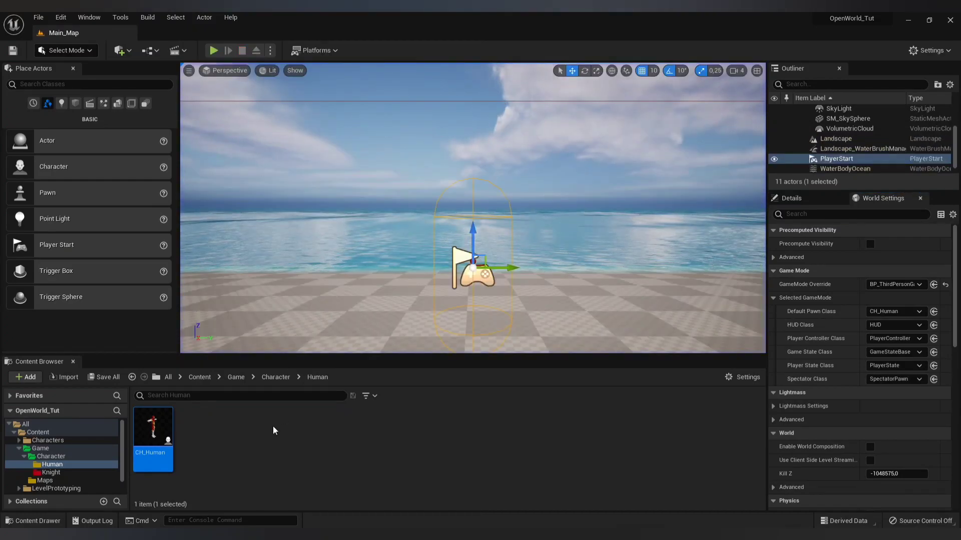
Browse to Content > ThirdPerson > Blueprints and open BP_ThirdPersonCharacter.
click(233, 381)
click(199, 377)
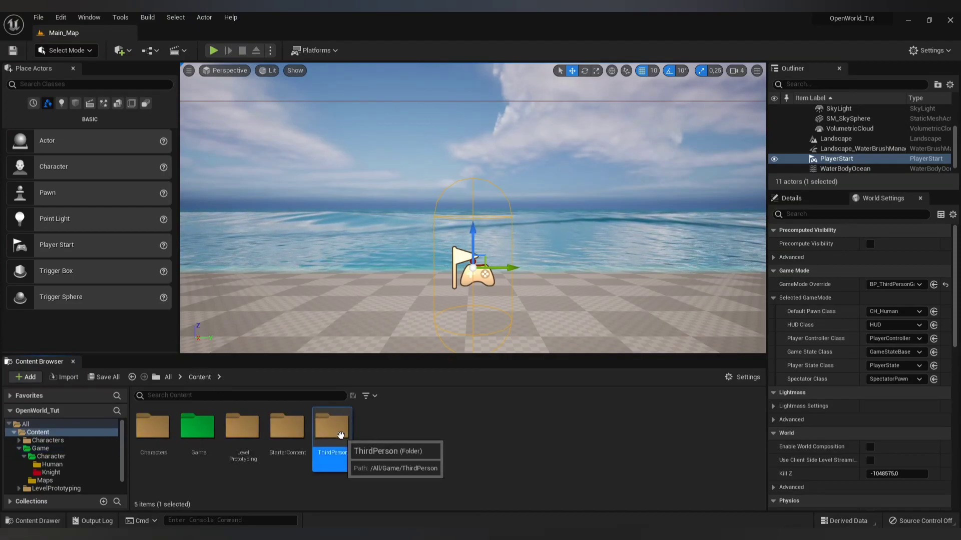
double_click(333, 428)
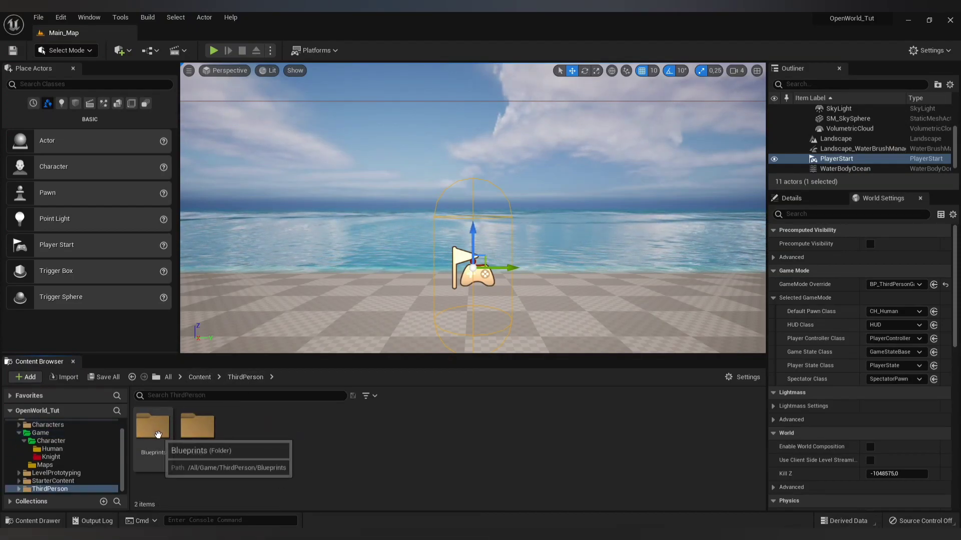
double_click(156, 431)
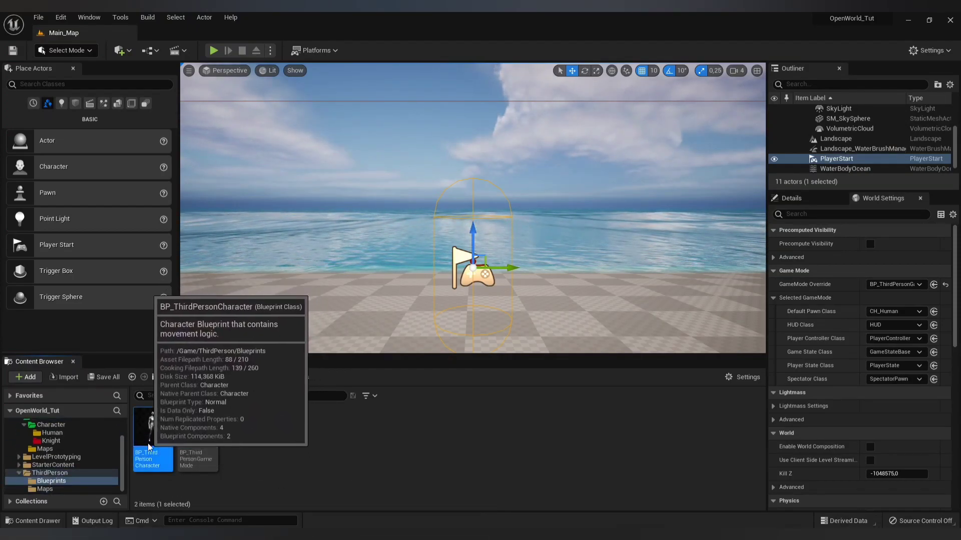
double_click(157, 431)
Copy the Camera Input - Mouse comment box and its four nodes from BP_ThirdPersonCharacter.
scroll(496, 251, up, 3)
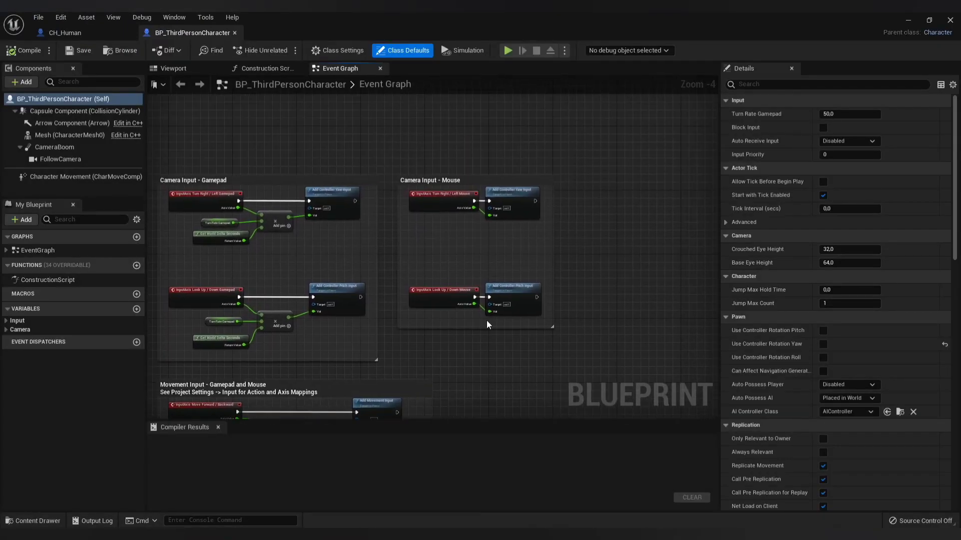
mouse_move(384, 323)
mouse_down()
mouse_move(533, 275)
mouse_move(532, 175)
mouse_up()
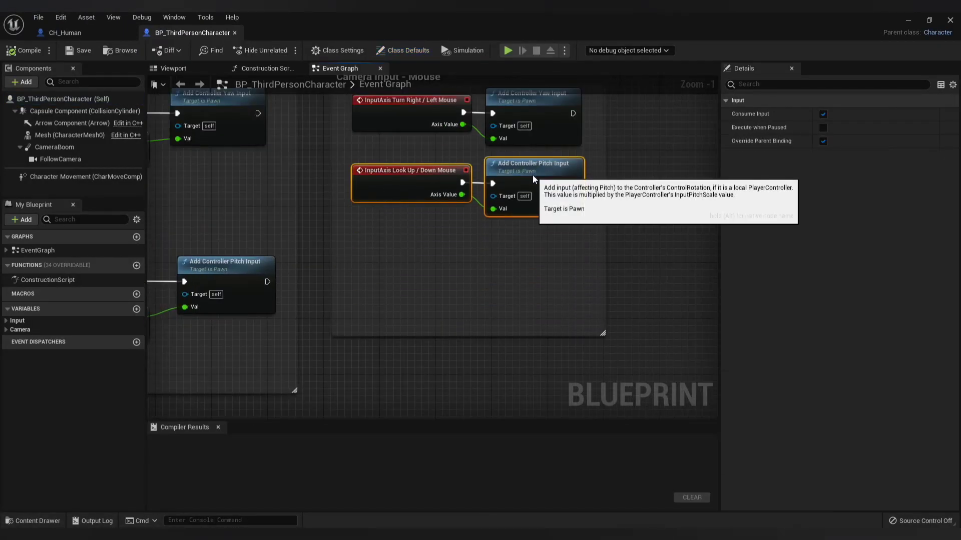
drag(478, 336, 485, 233)
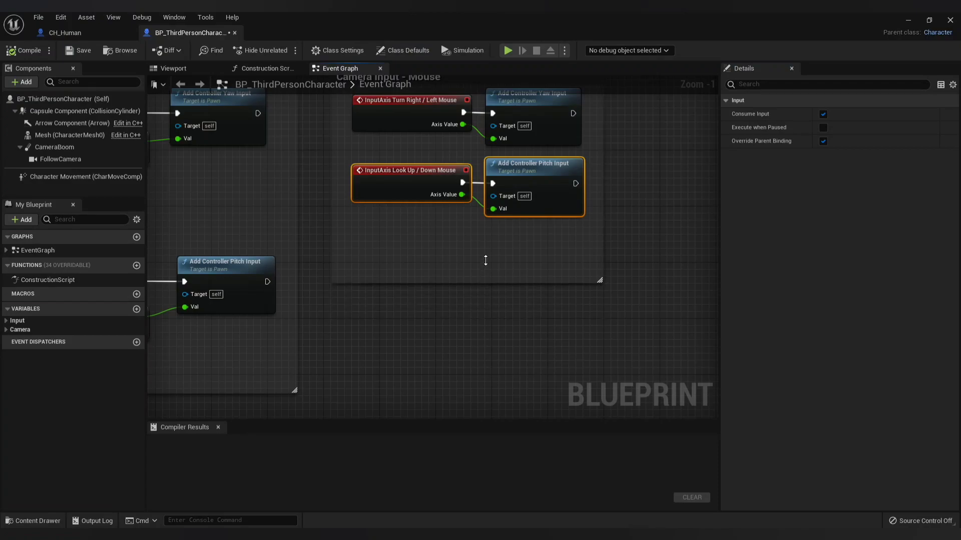
right_drag(299, 298, 309, 384)
click(310, 384)
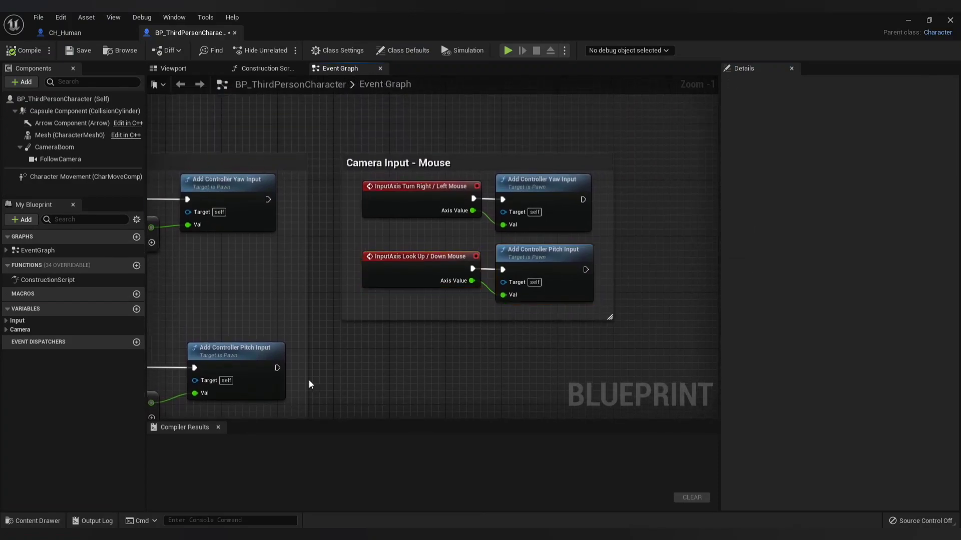
drag(338, 350, 620, 122)
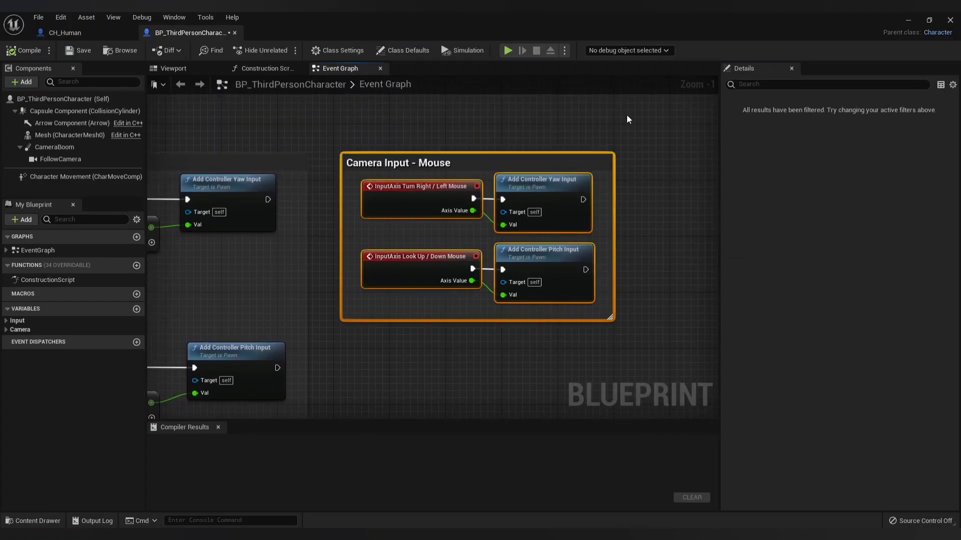
right_click(546, 161)
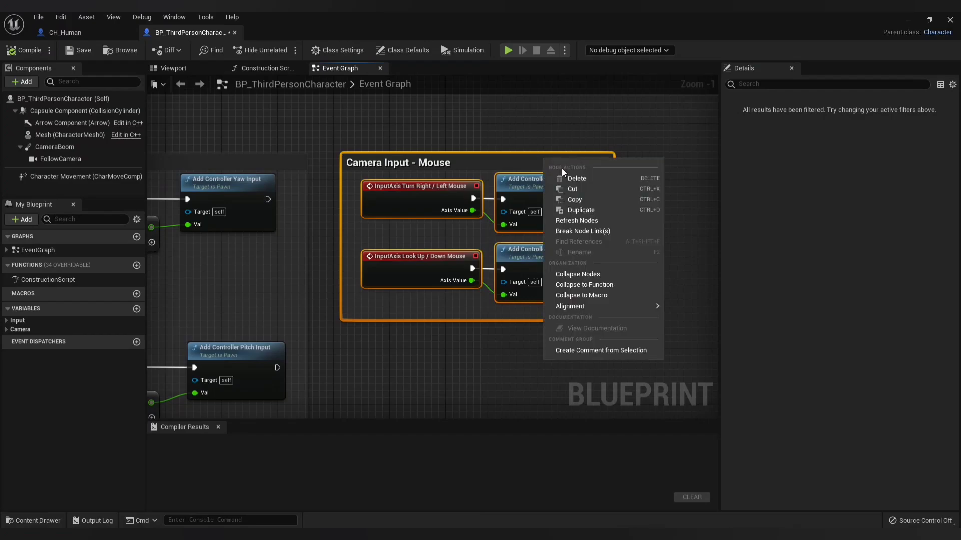
click(571, 201)
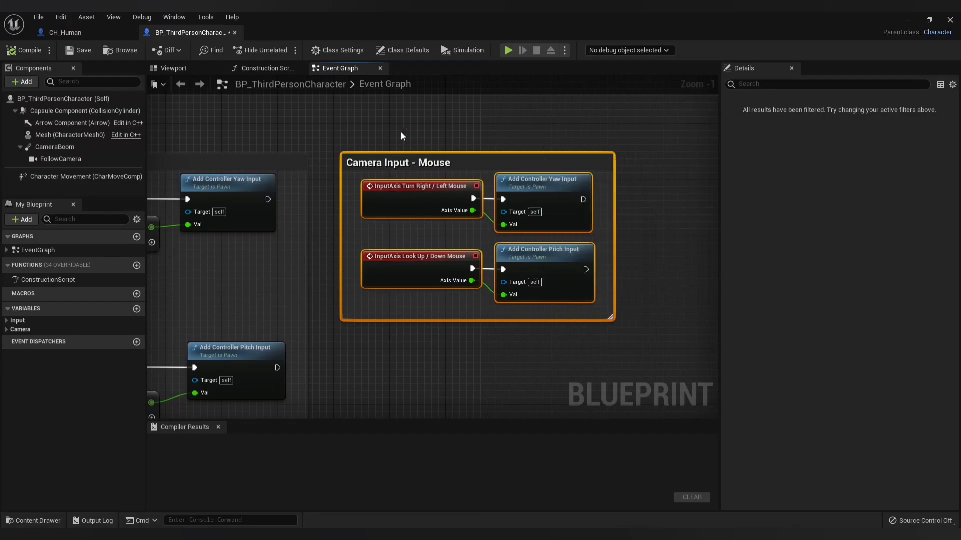
Delete the three disabled default event nodes from CH_Human's Event Graph.
click(93, 35)
click(330, 70)
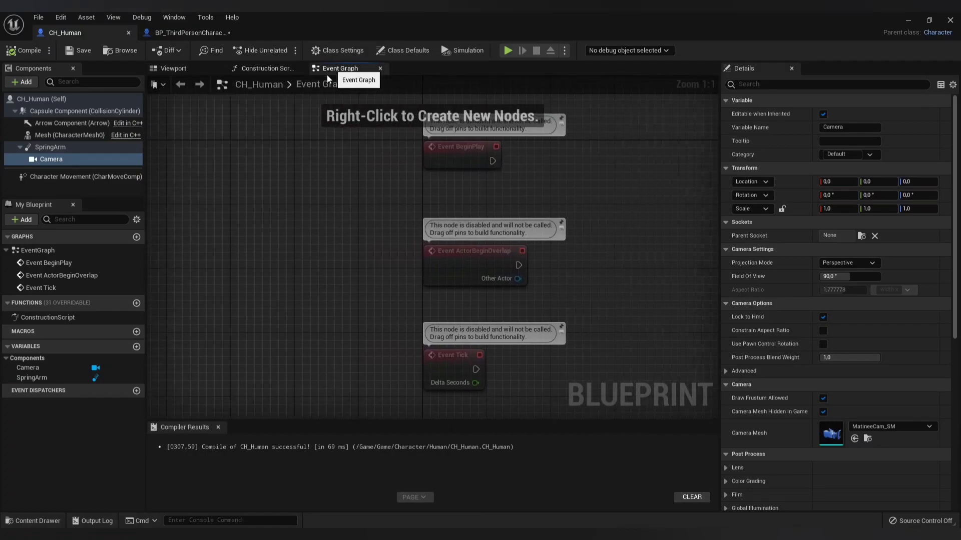
click(420, 128)
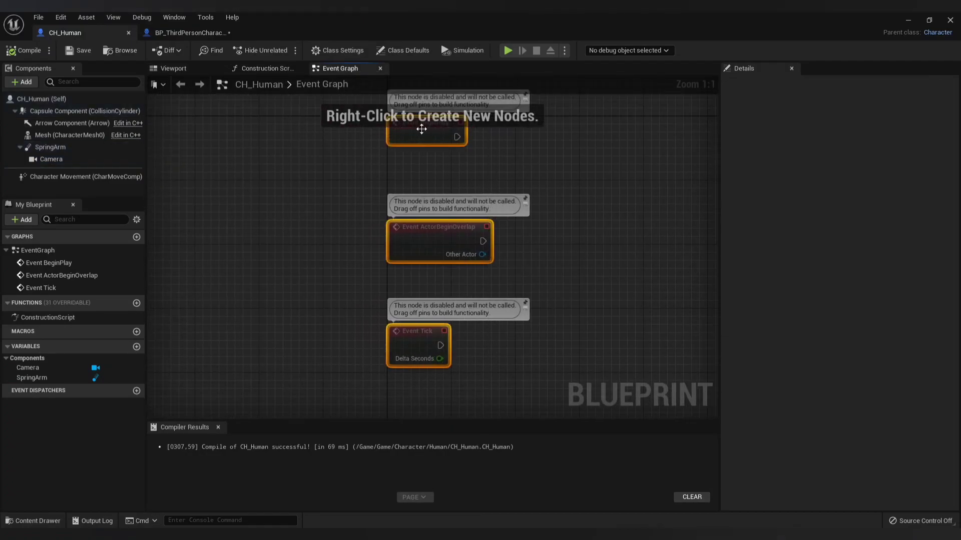
right_click(421, 131)
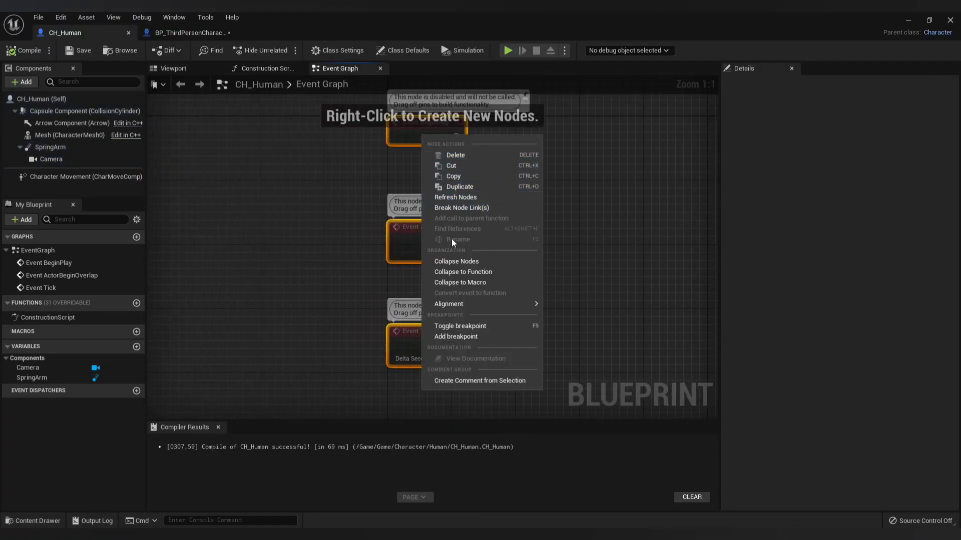
click(455, 156)
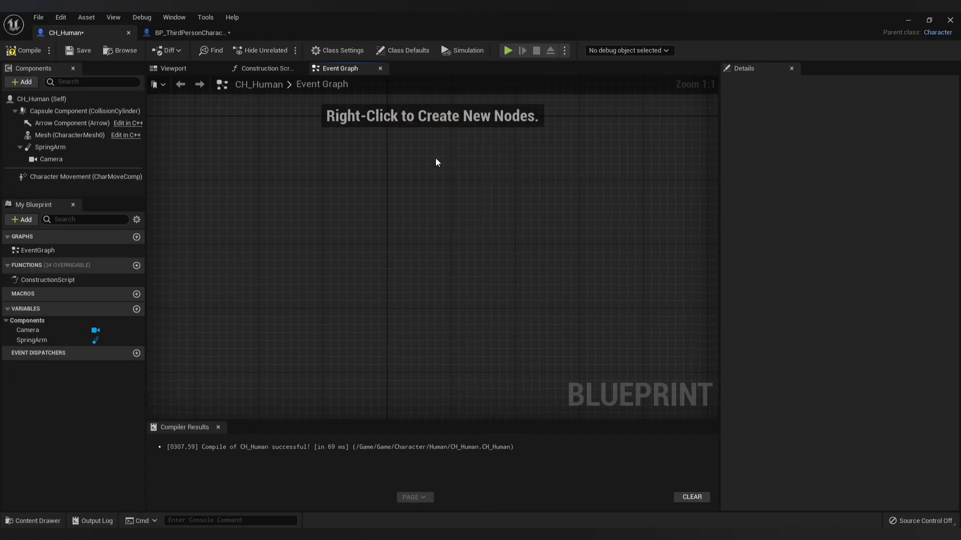
Add a Basic Input graph to CH_Human and paste the Camera Input - Mouse nodes into it.
click(136, 237)
text(Basic Input)
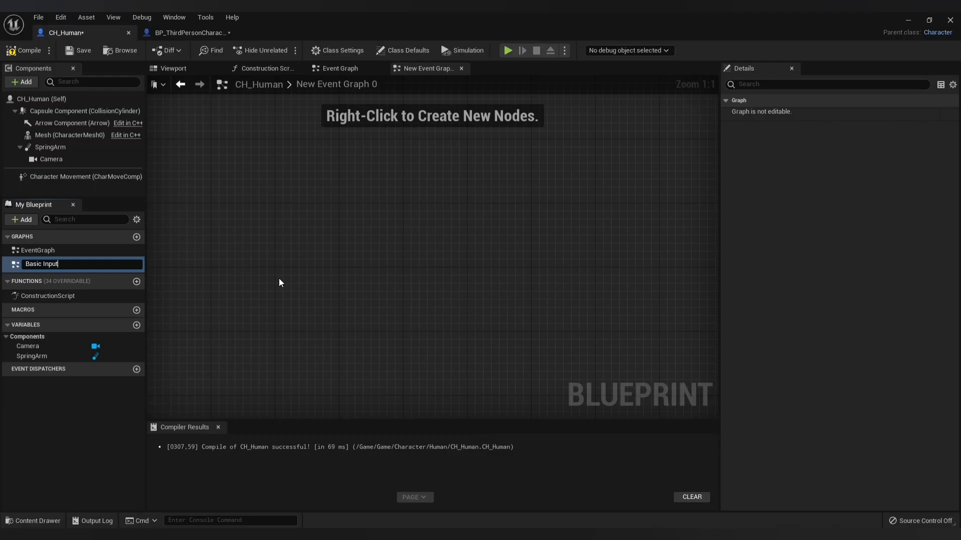
key(Return)
key(ctrl+v)
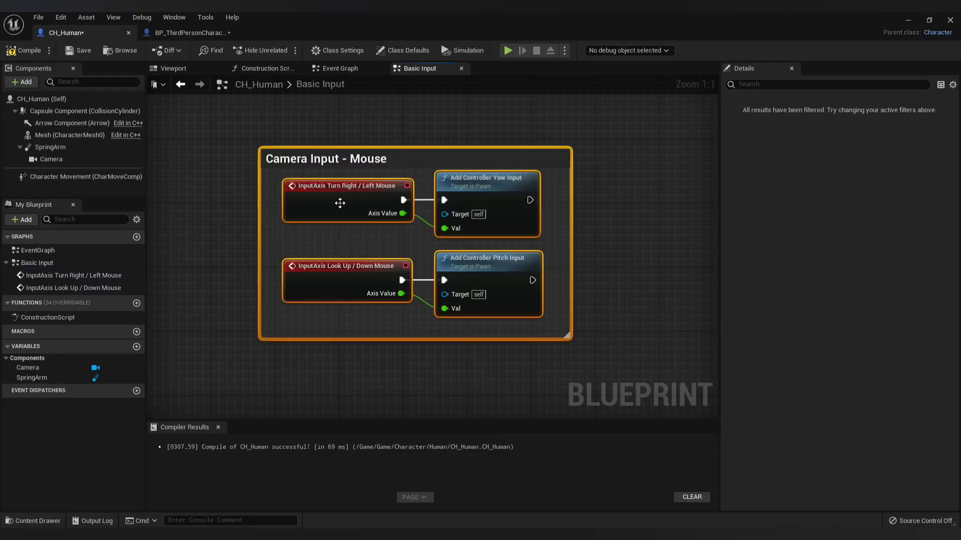
drag(360, 163, 440, 220)
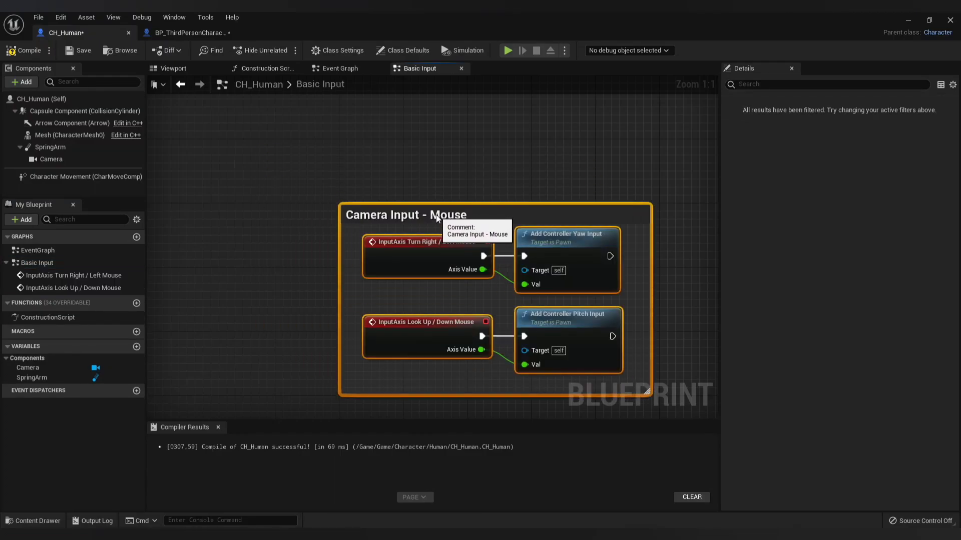
right_click(400, 137)
click(367, 137)
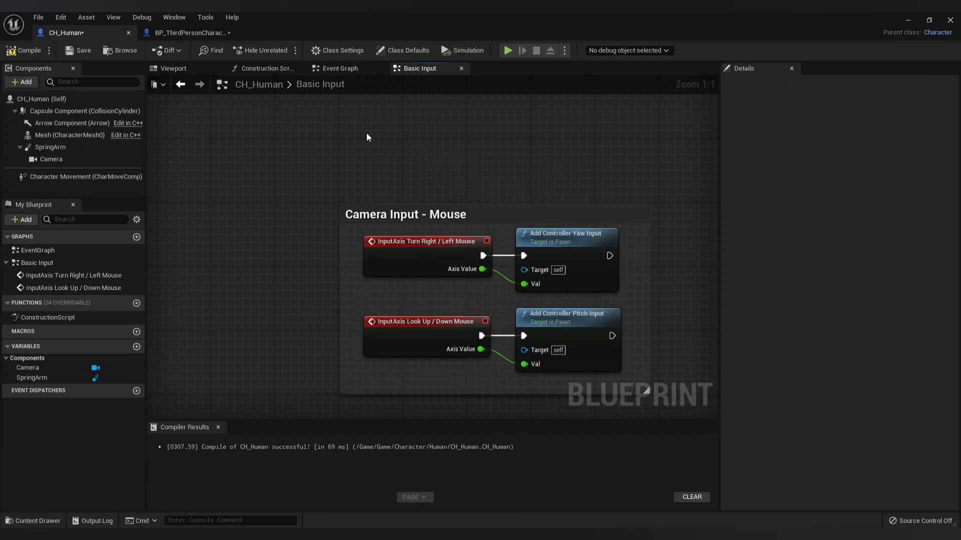
Compile and save CH_Human, then test-play the level.
click(10, 50)
click(79, 50)
click(906, 20)
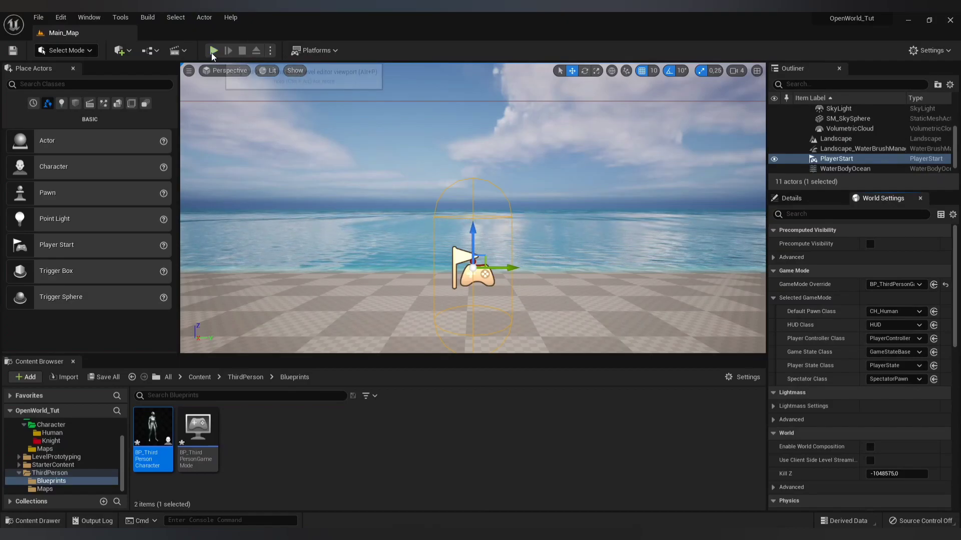
key(alt+p)
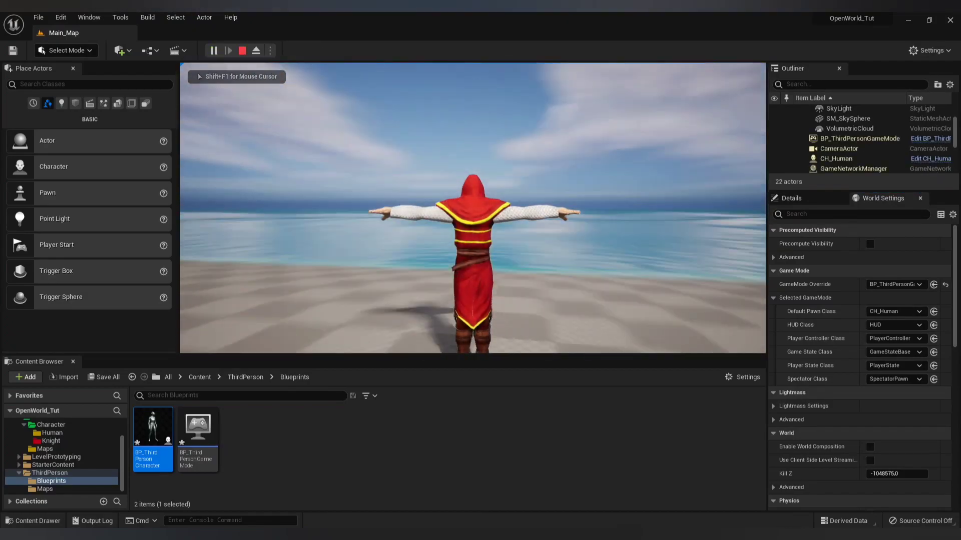
key(Escape)
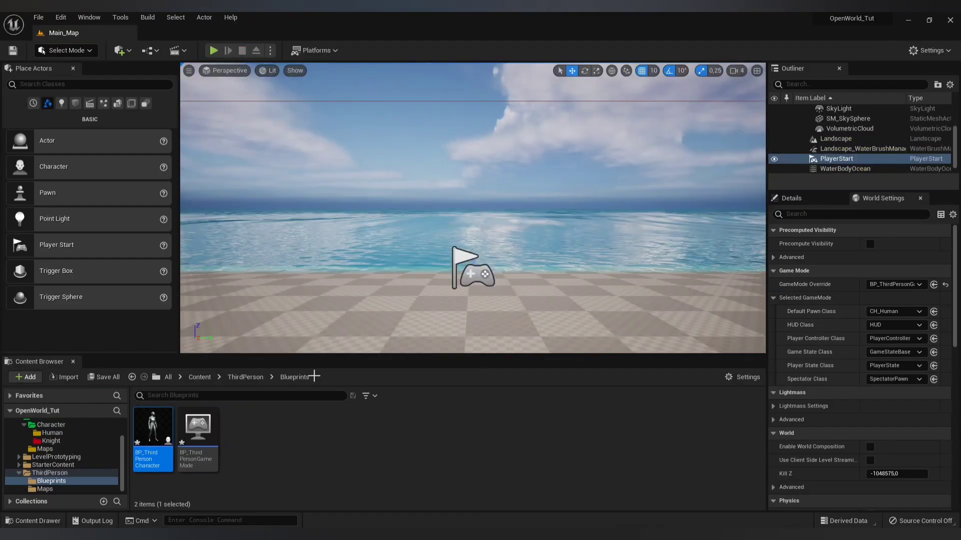
Open CH_Human from Content/Game/Character/Human and enable Use Pawn Control Rotation on its SpringArm.
click(234, 379)
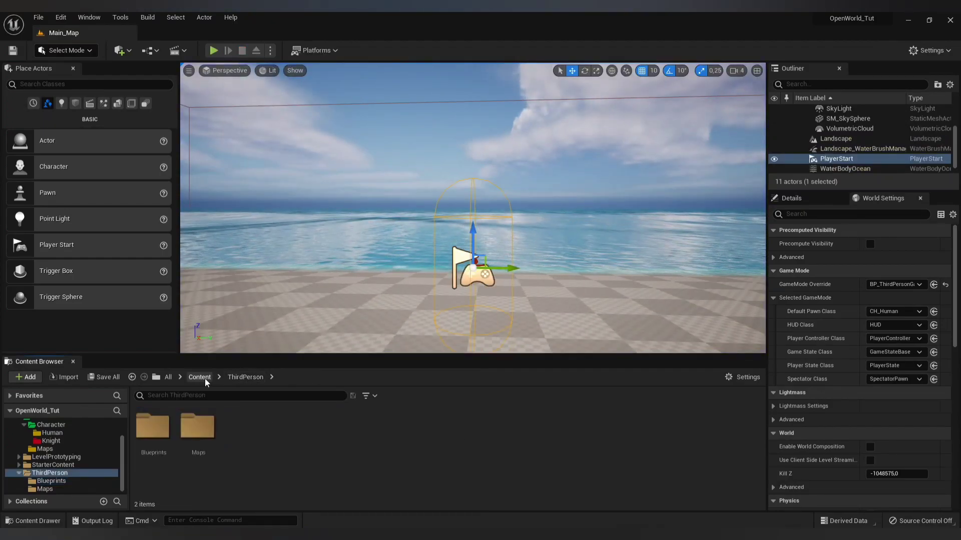
click(200, 377)
double_click(149, 446)
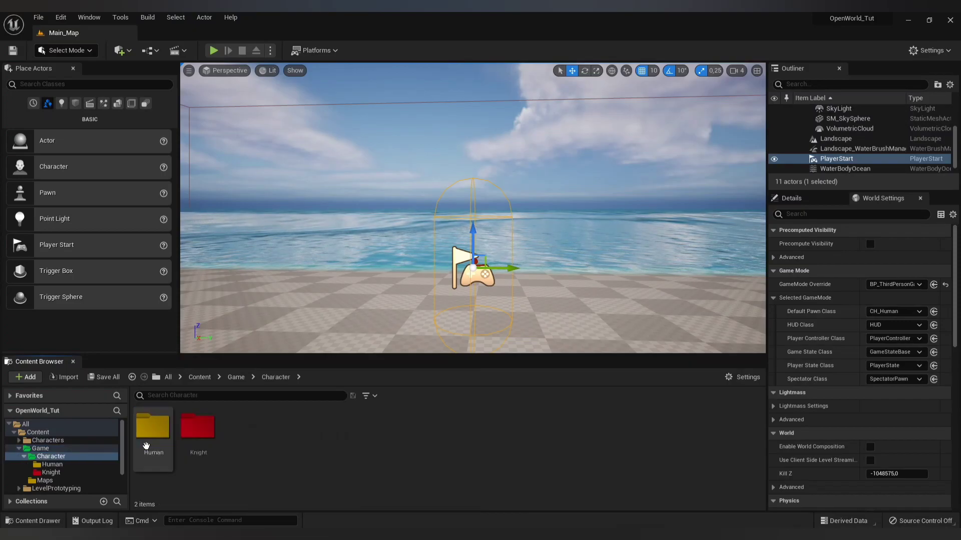
double_click(149, 446)
double_click(149, 445)
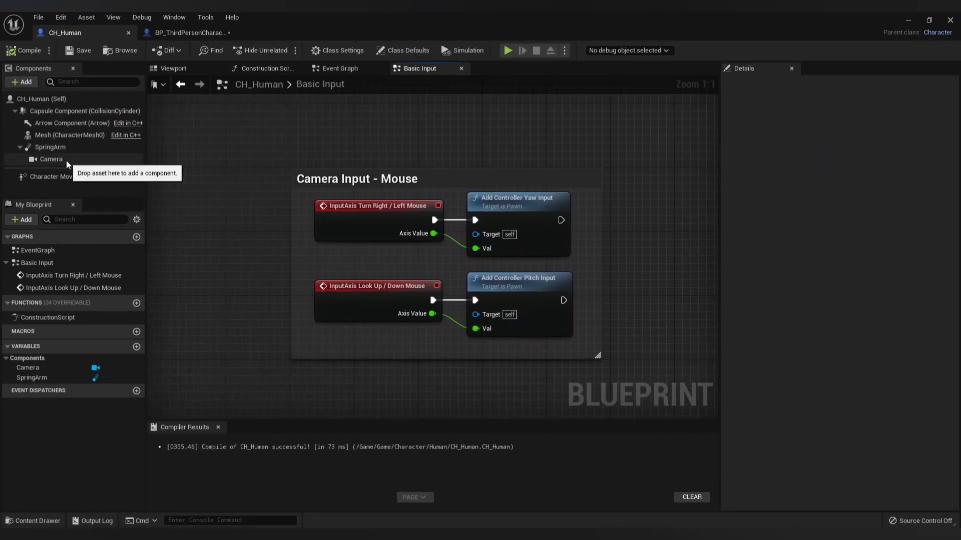
click(52, 160)
click(50, 149)
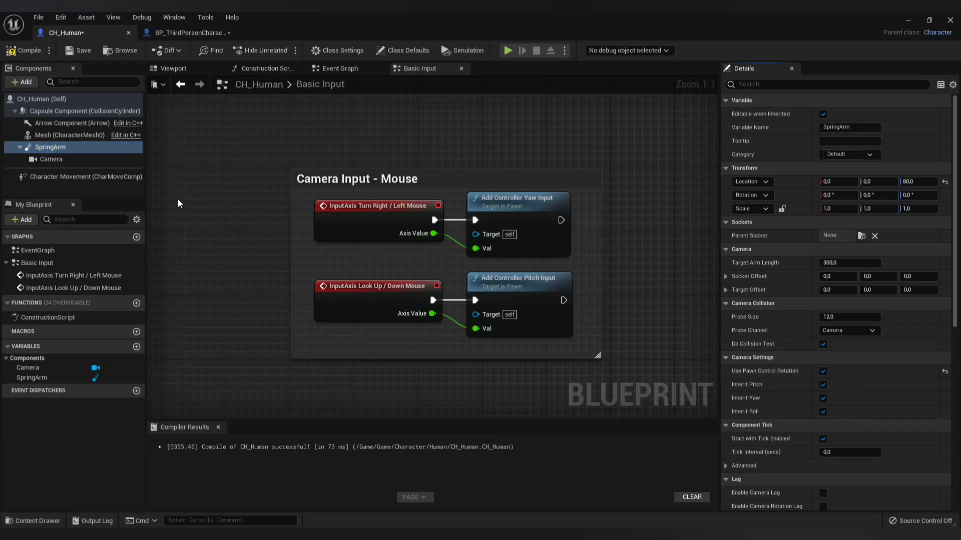
Untick Use Controller Rotation Yaw in Class Defaults, then compile and save CH_Human.
click(50, 100)
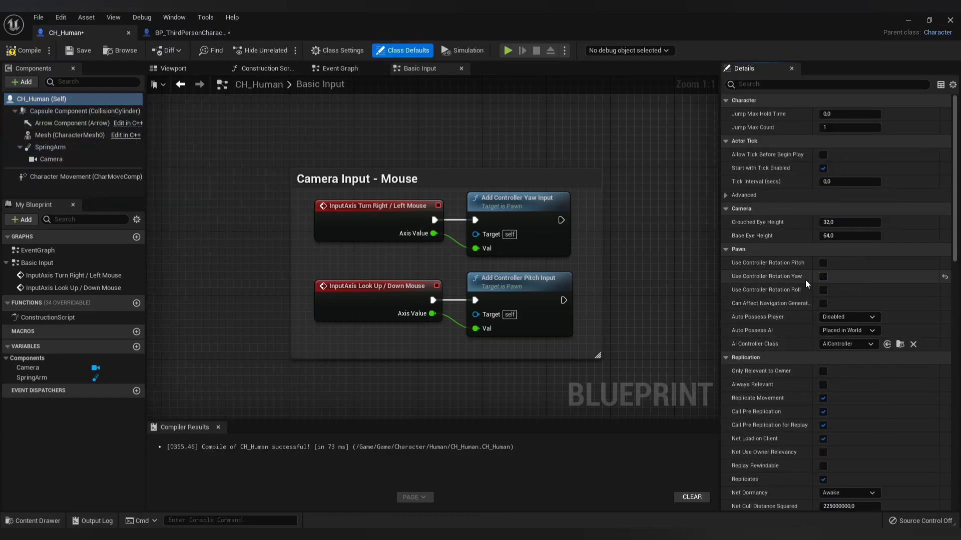
click(24, 50)
click(68, 52)
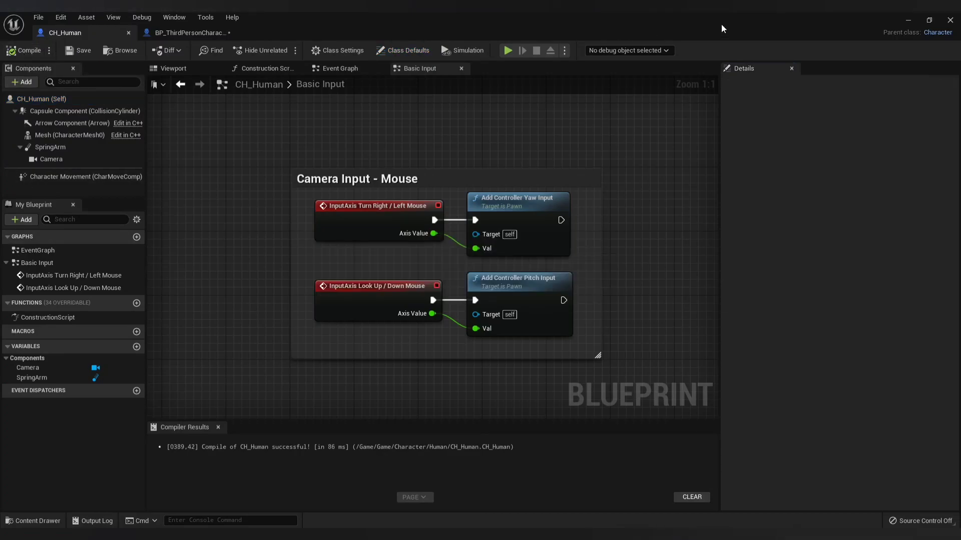
click(909, 21)
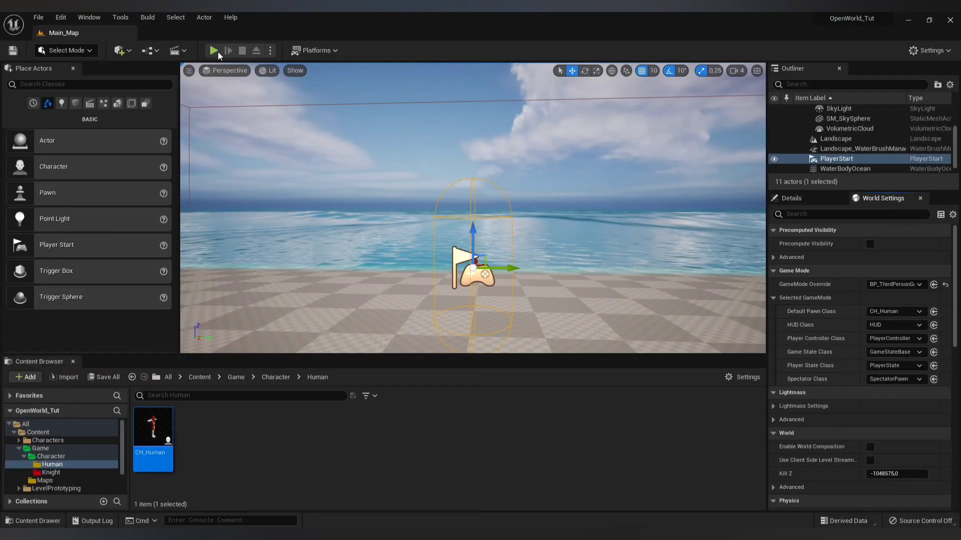
key(alt+p)
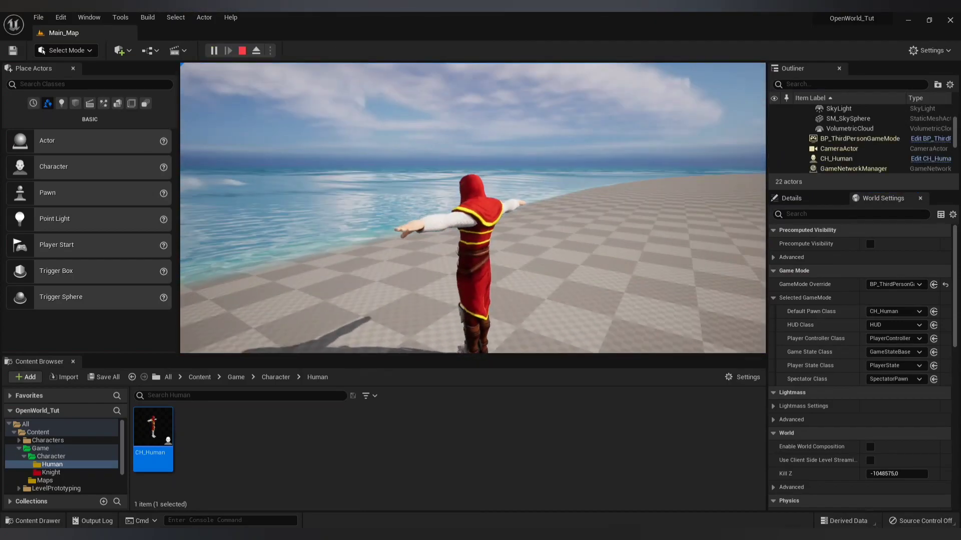
key(Escape)
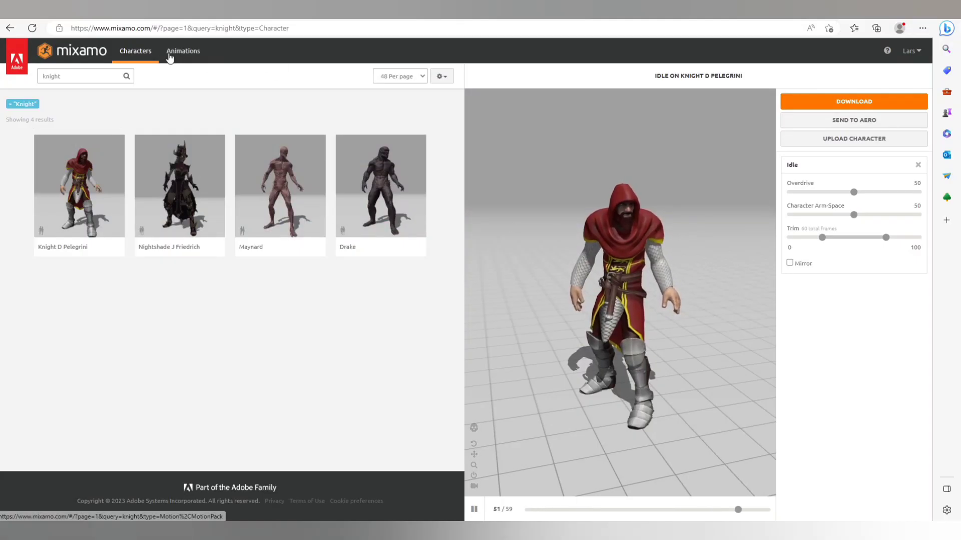
Search Mixamo animations for 'idle' and apply the second Idle result to the knight.
click(175, 54)
click(75, 76)
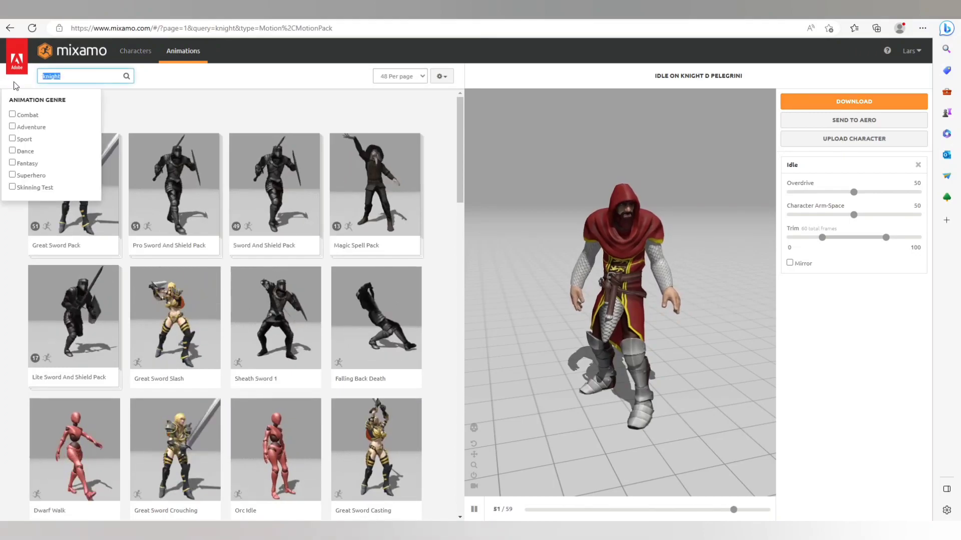
text(idle)
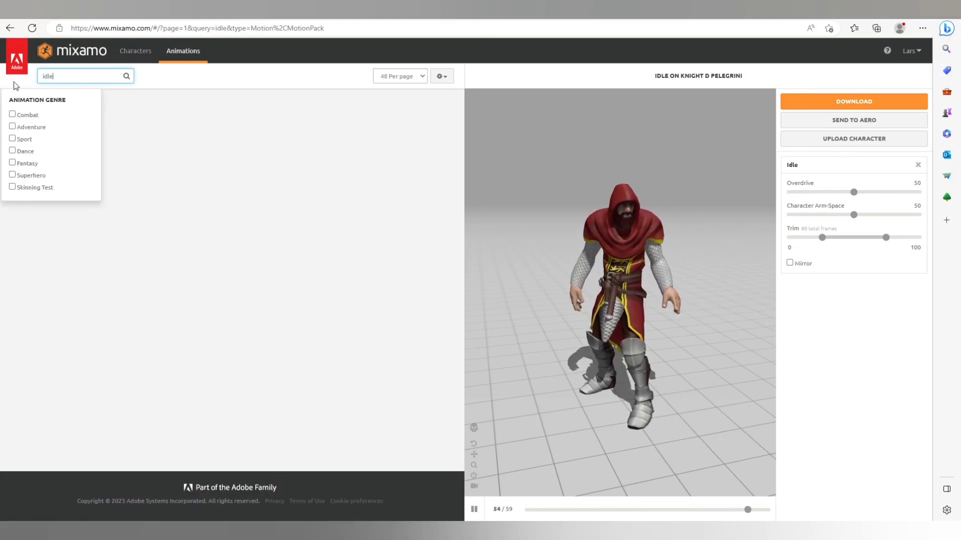
click(156, 351)
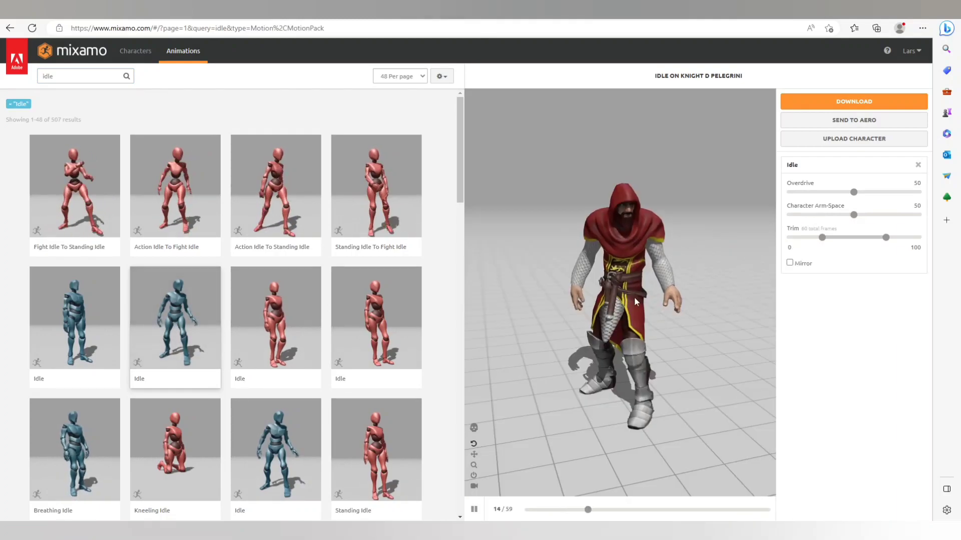
drag(672, 309, 724, 213)
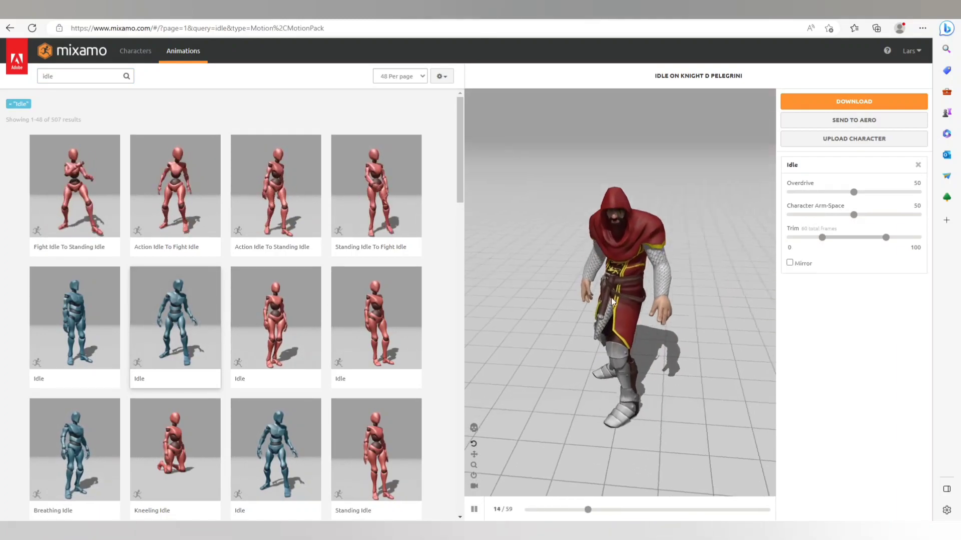
Set the Idle animation's download settings to Without Skin.
click(813, 102)
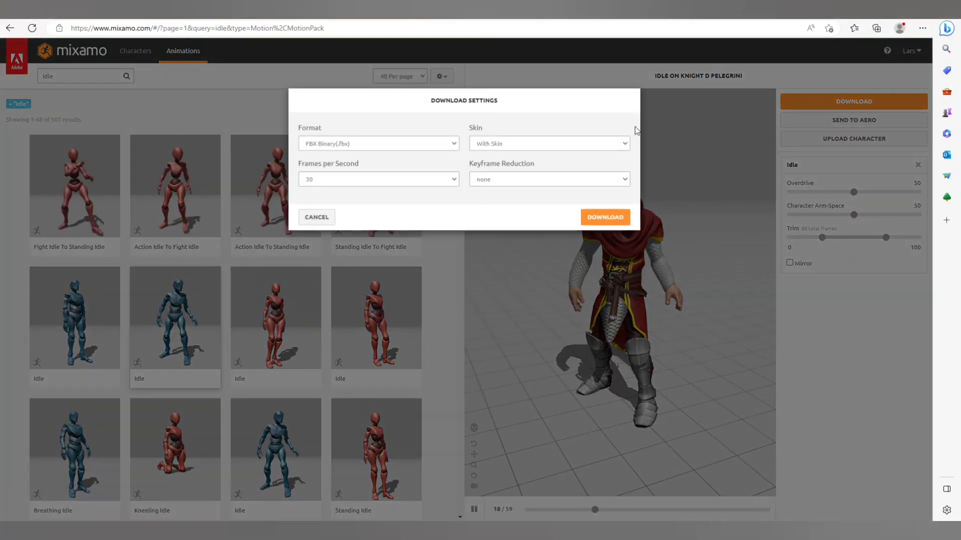
click(583, 146)
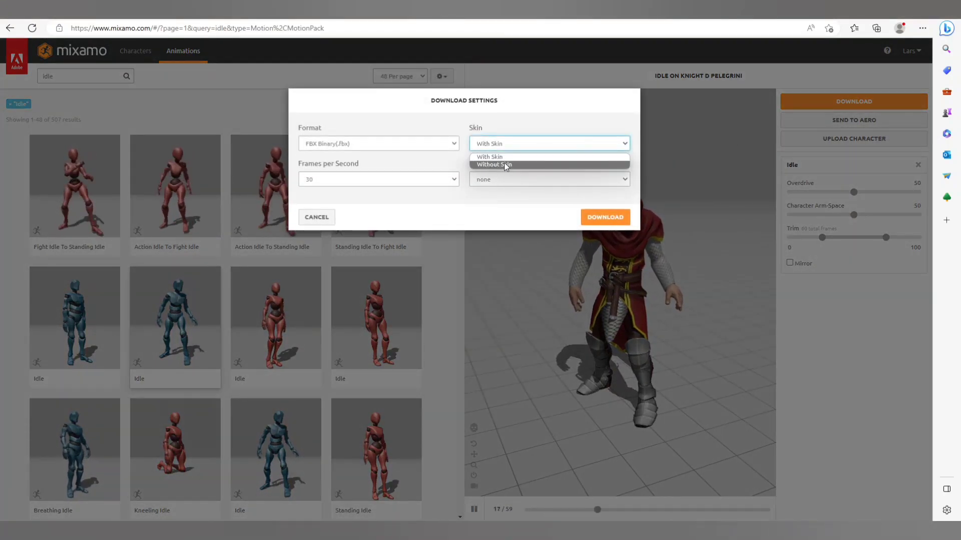
click(485, 165)
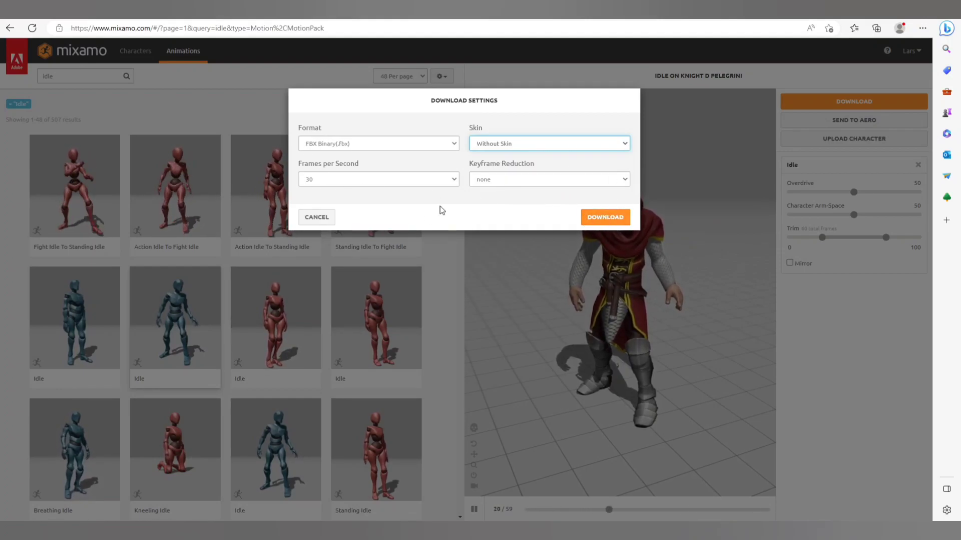
click(315, 218)
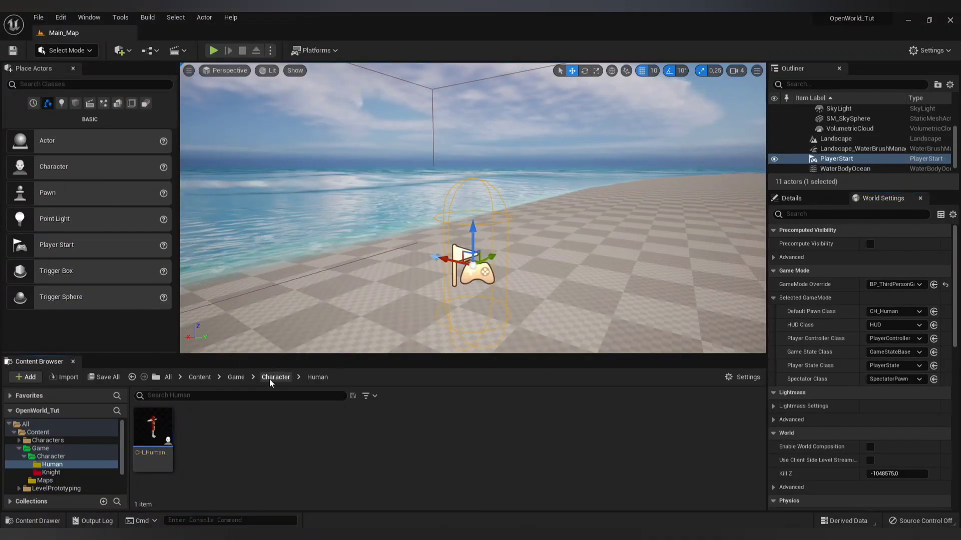
Create a new folder named 'Animations' inside the Knight folder and open it.
click(276, 377)
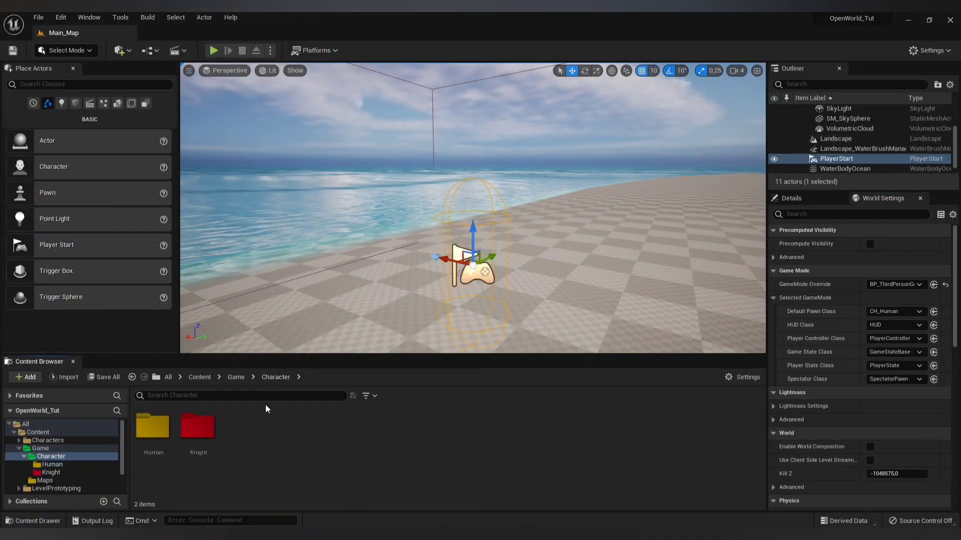
double_click(195, 444)
right_click(502, 448)
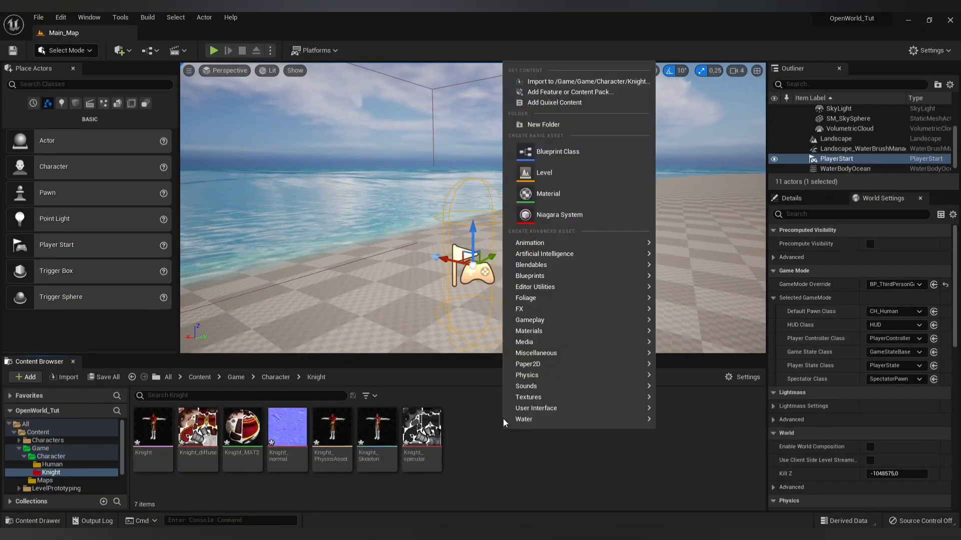
click(545, 125)
text(An)
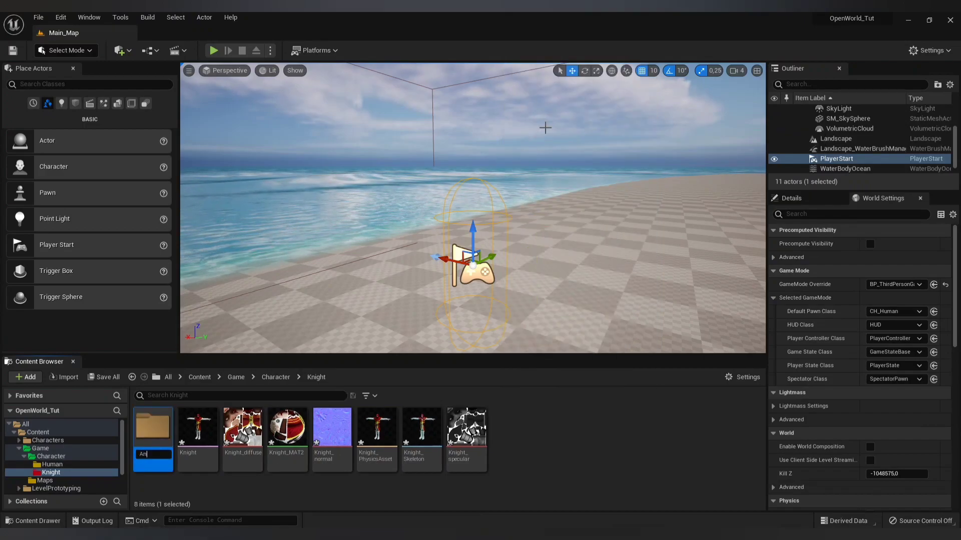
text(imations)
key(Return)
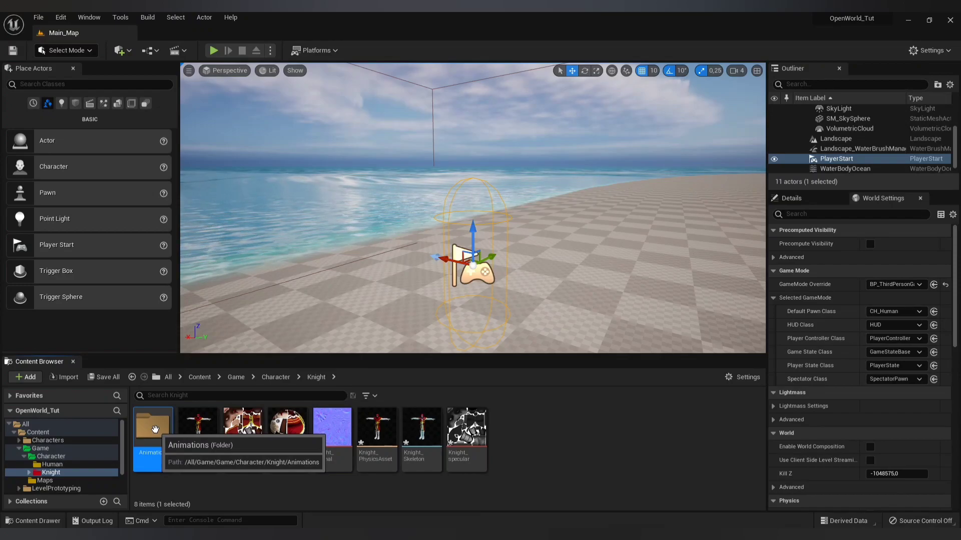
double_click(155, 429)
Import Idle.fbx from Downloads into Animations, using Knight_Skeleton as its skeleton.
click(500, 510)
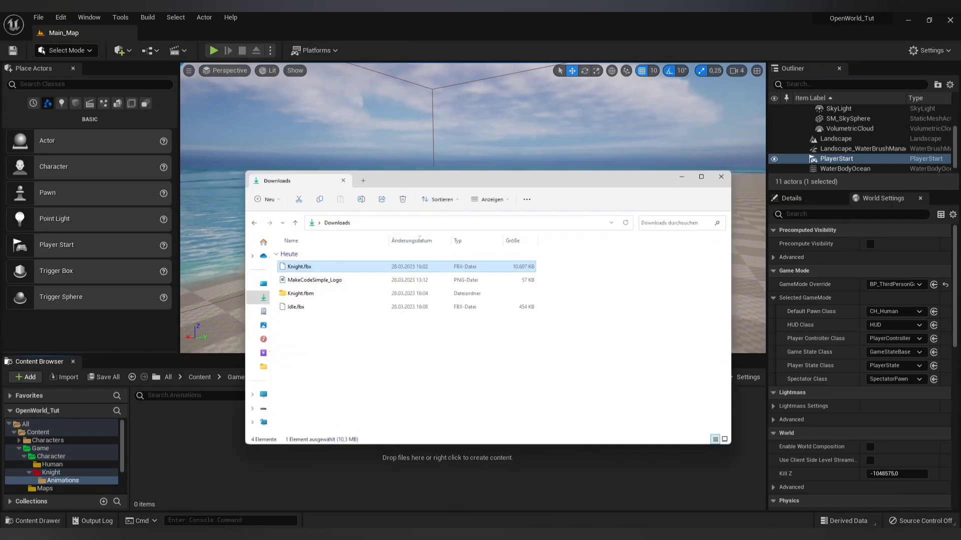
click(300, 272)
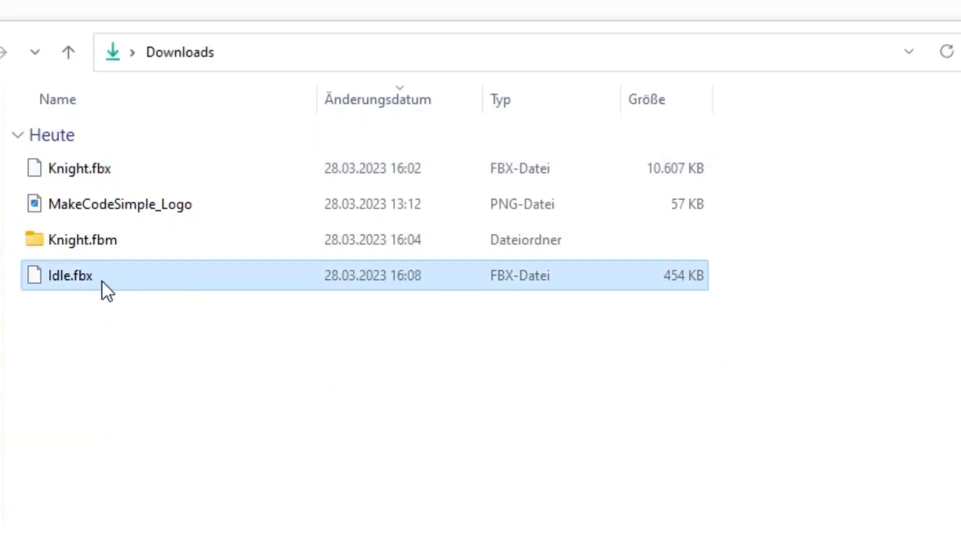
drag(112, 279, 50, 285)
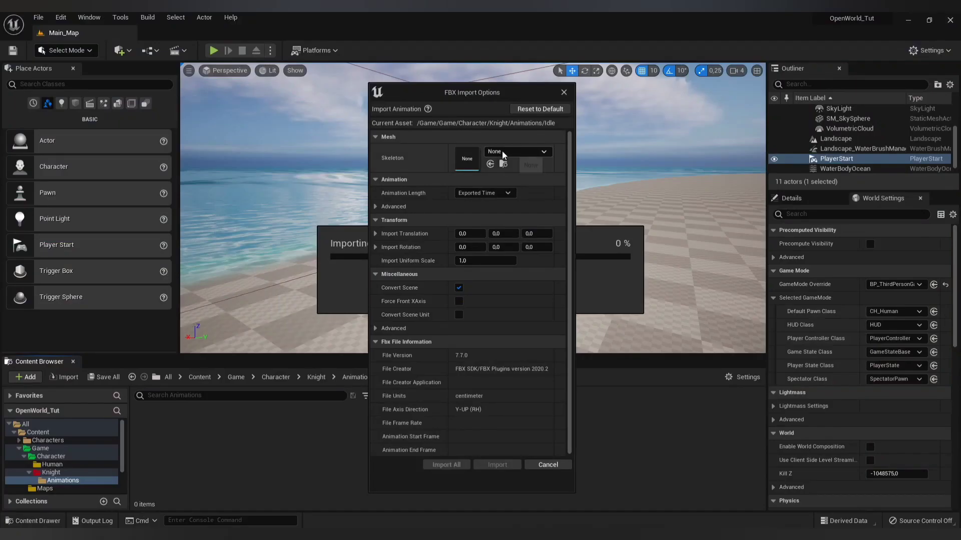
click(503, 153)
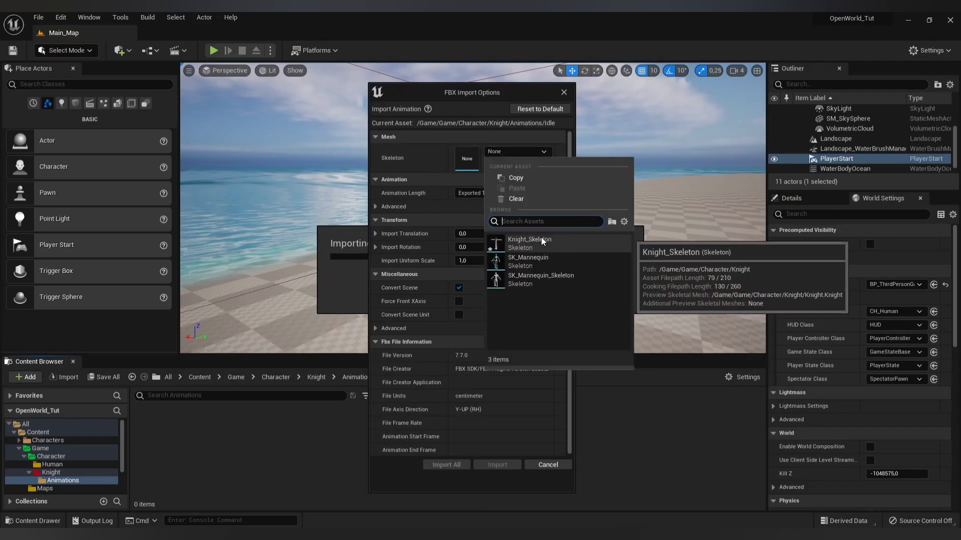
click(555, 245)
click(462, 465)
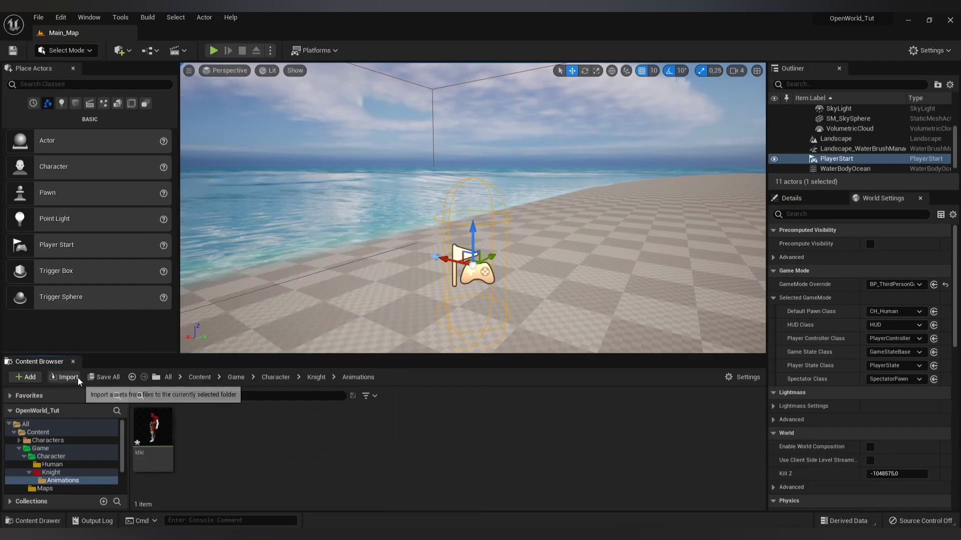
Save all modified assets, including Idle and Knight, and return to the Character folder.
click(104, 377)
click(547, 390)
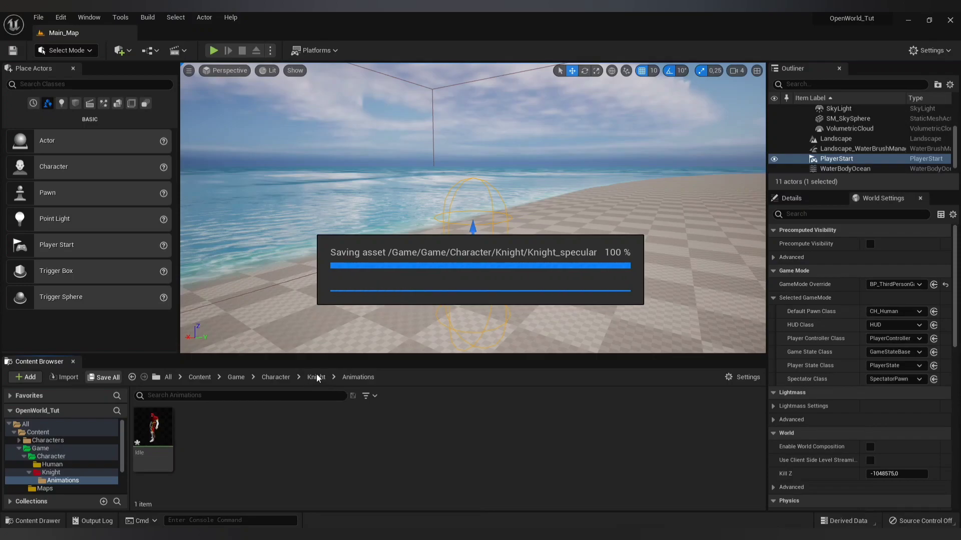
click(316, 377)
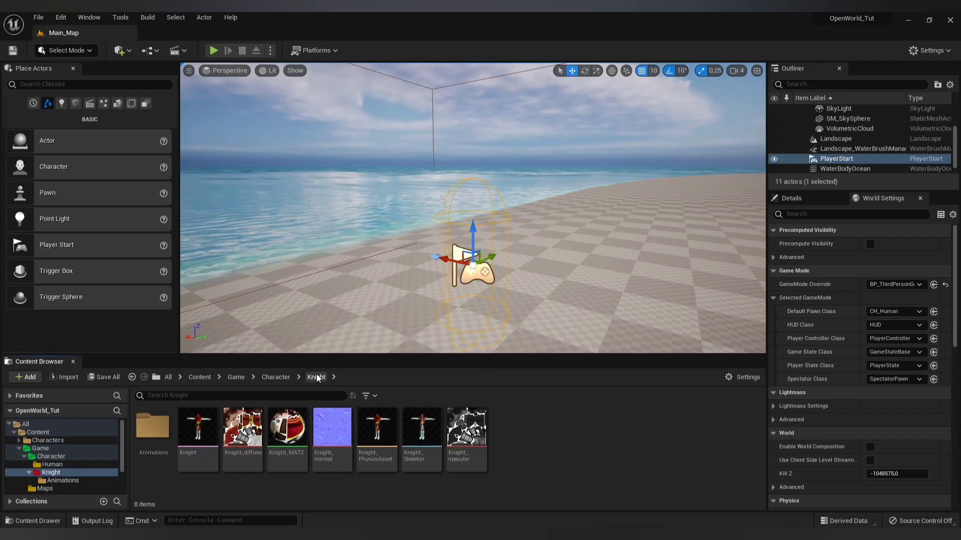
click(276, 377)
Set CH_Human's Mesh to Use Animation Asset with Idle as Anim to Play, then compile.
double_click(151, 428)
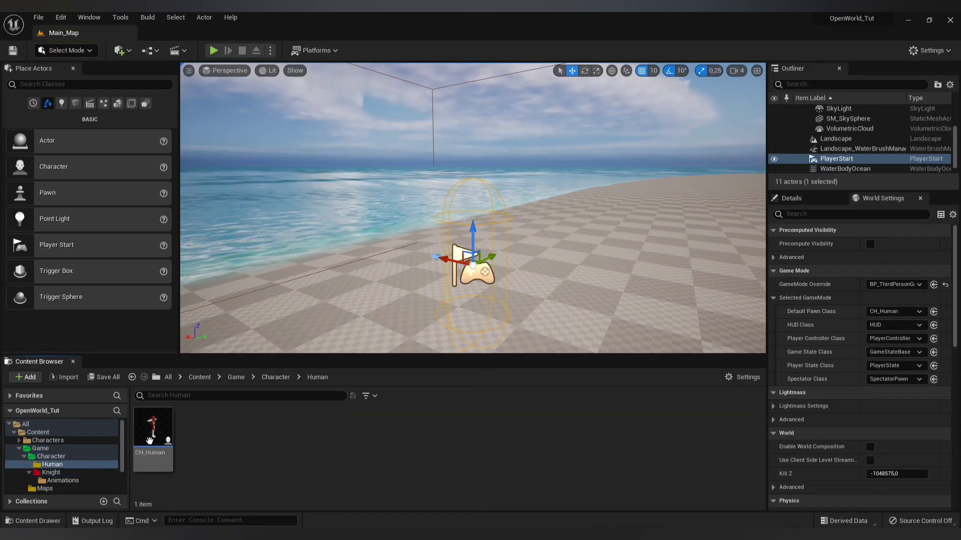
double_click(150, 440)
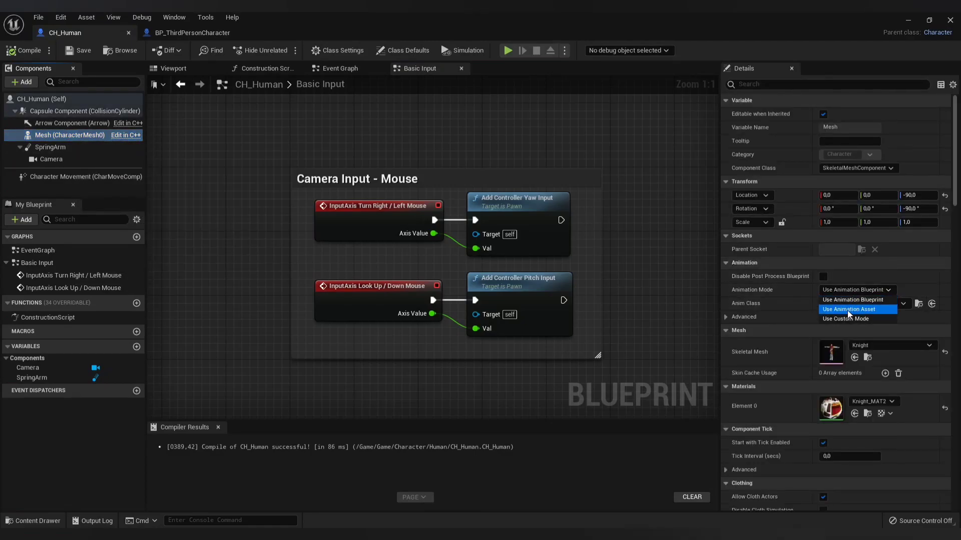
click(848, 309)
click(871, 306)
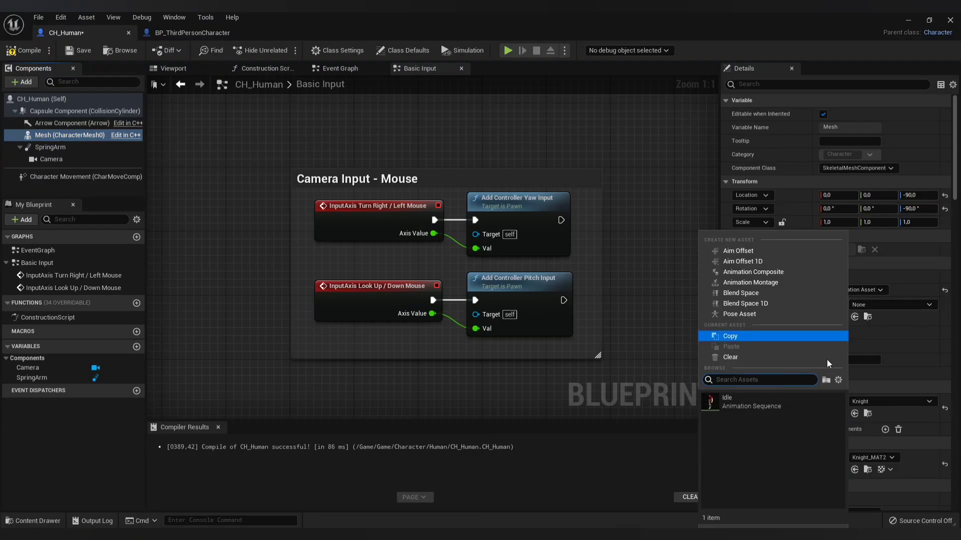
click(775, 402)
click(24, 50)
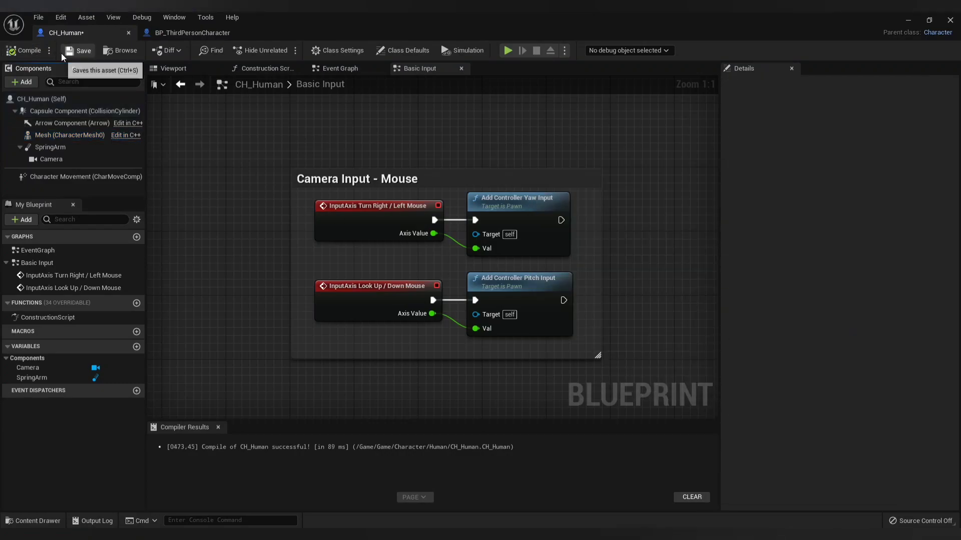
click(908, 20)
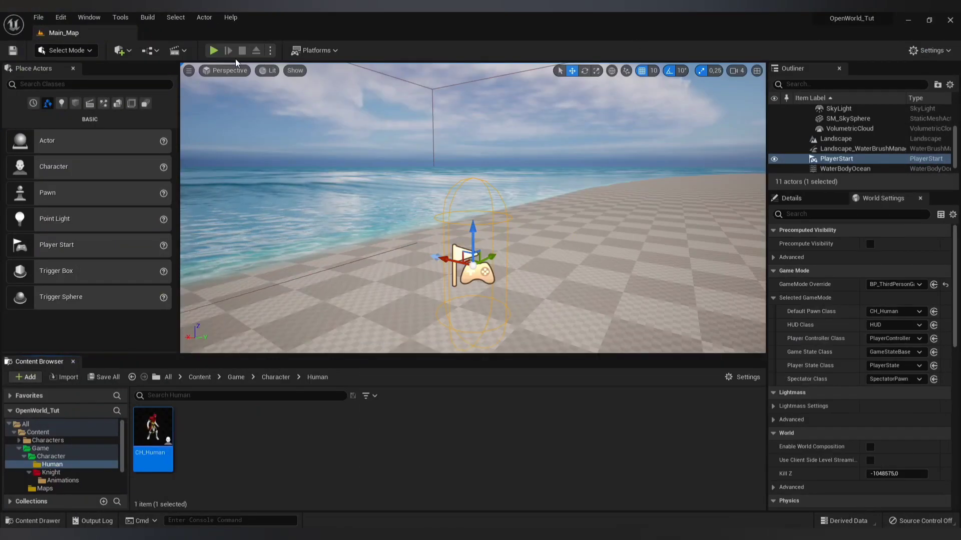
click(213, 51)
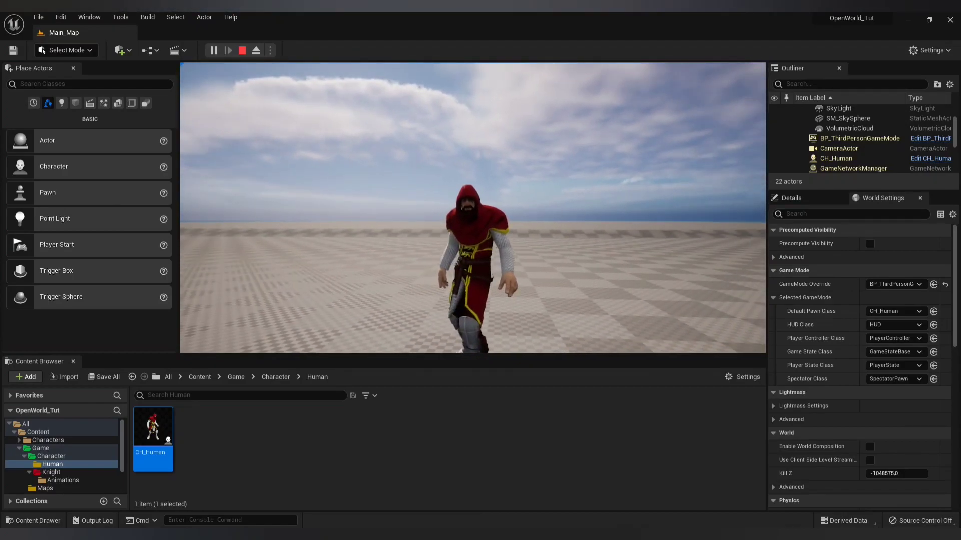
key(Escape)
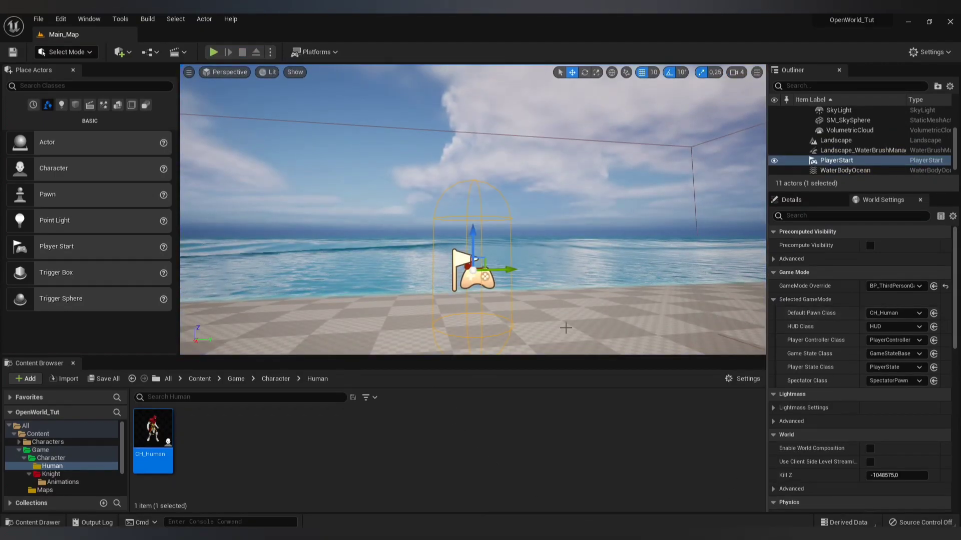
Set the Landscape's Landscape Material to M_Ground_Grass.
right_drag(569, 271, 373, 225)
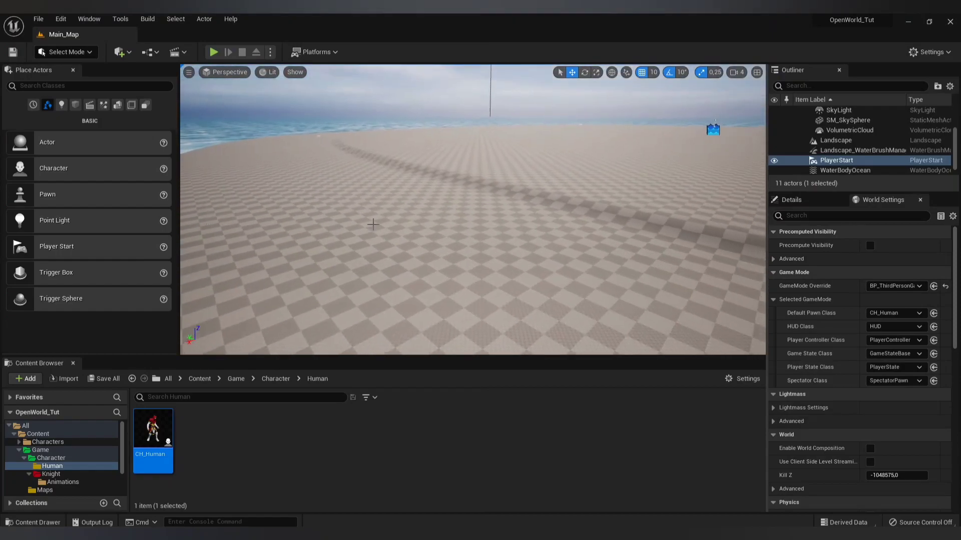
click(225, 187)
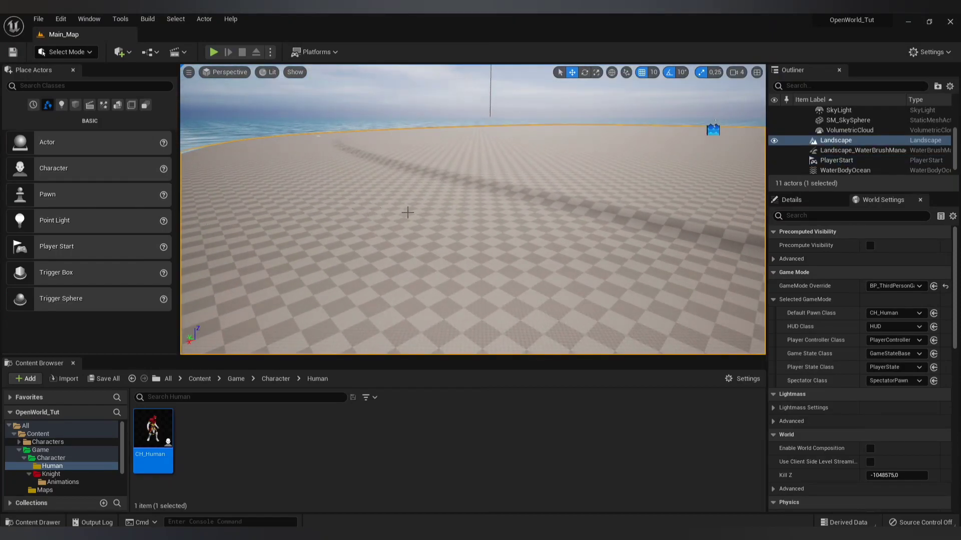
click(806, 202)
scroll(874, 398, down, 5)
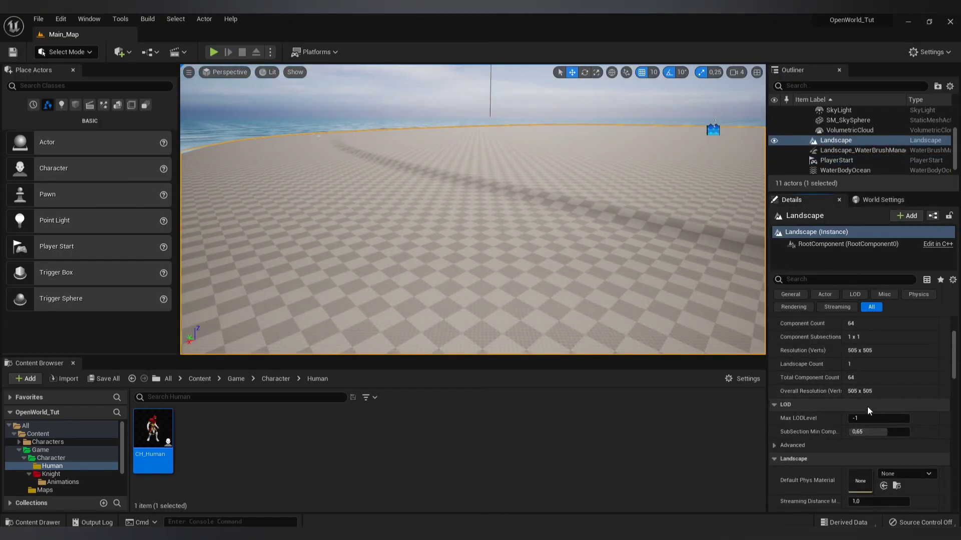
scroll(867, 407, down, 5)
scroll(867, 406, down, 5)
click(890, 403)
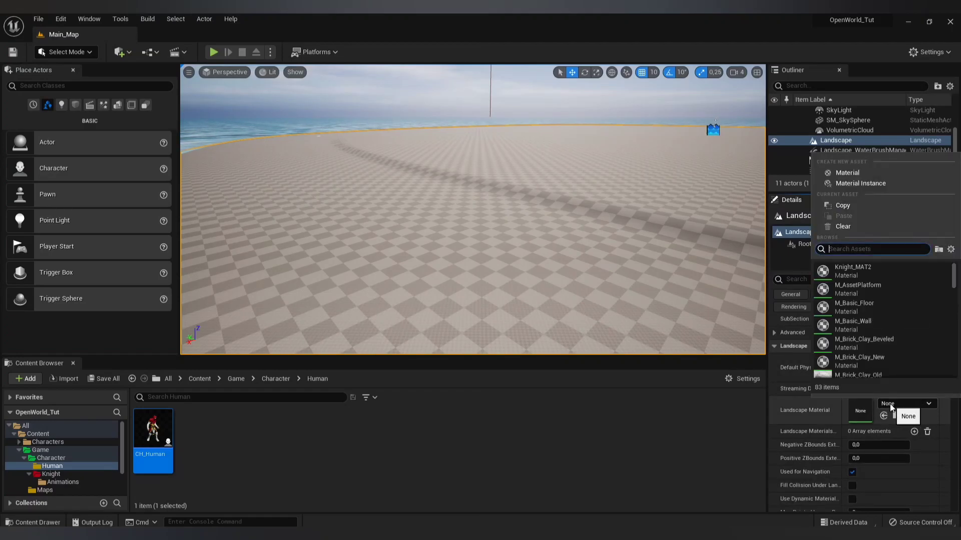
text(grass)
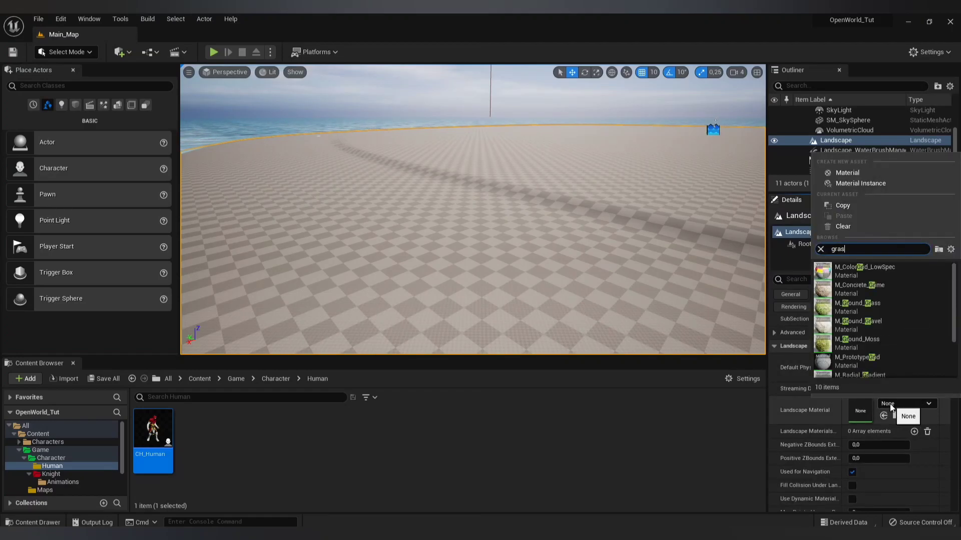
click(849, 271)
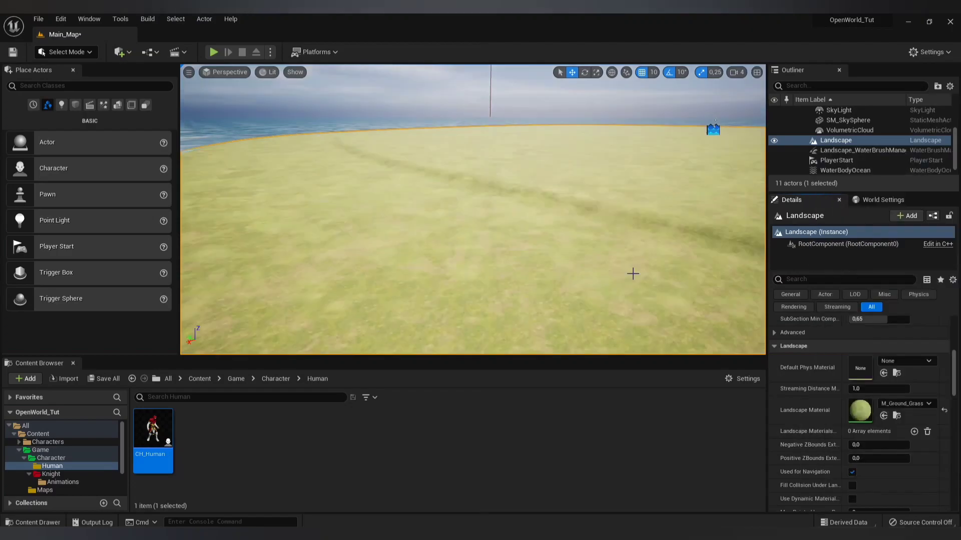
Save the level and play it to walk the knight across the grass.
mouse_move(632, 272)
right_down()
mouse_move(710, 270)
mouse_move(550, 270)
right_up()
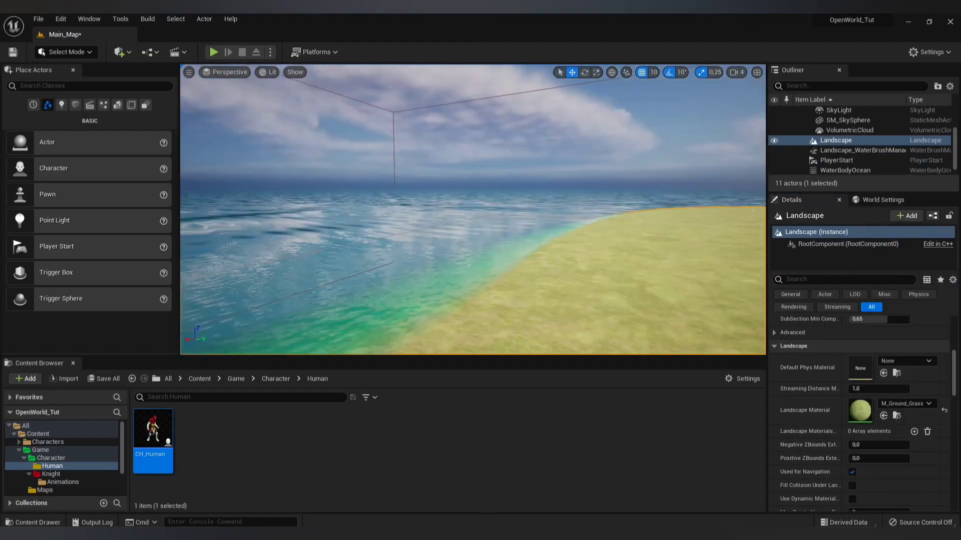
click(13, 52)
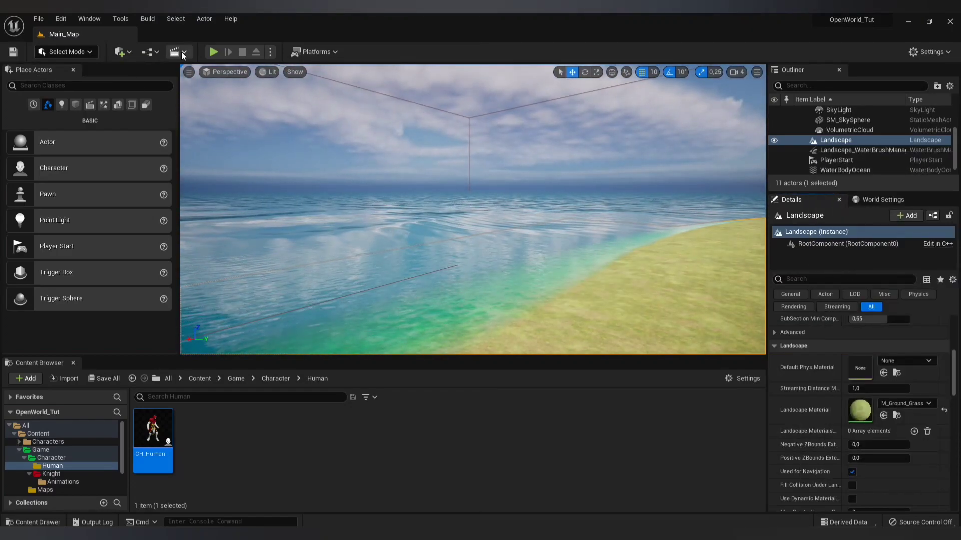
click(213, 52)
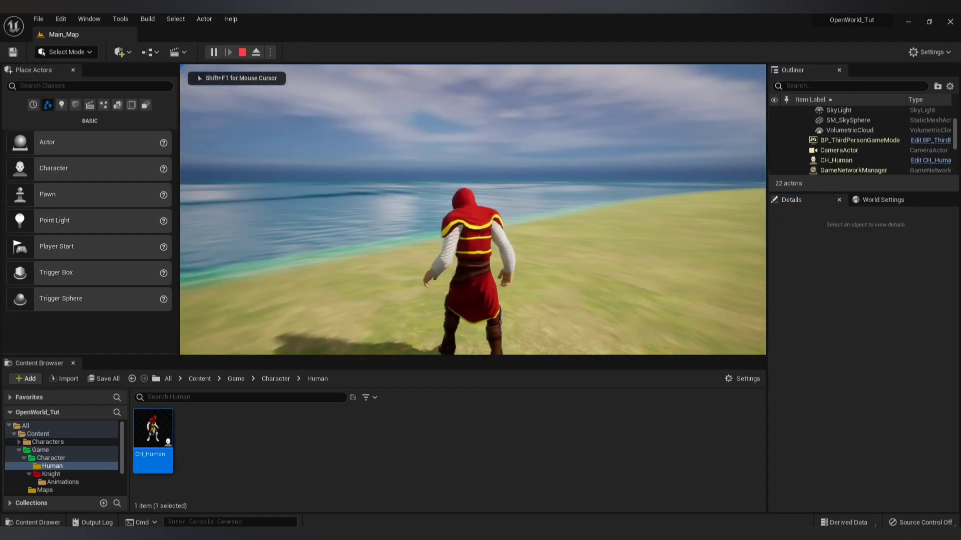
key(s)
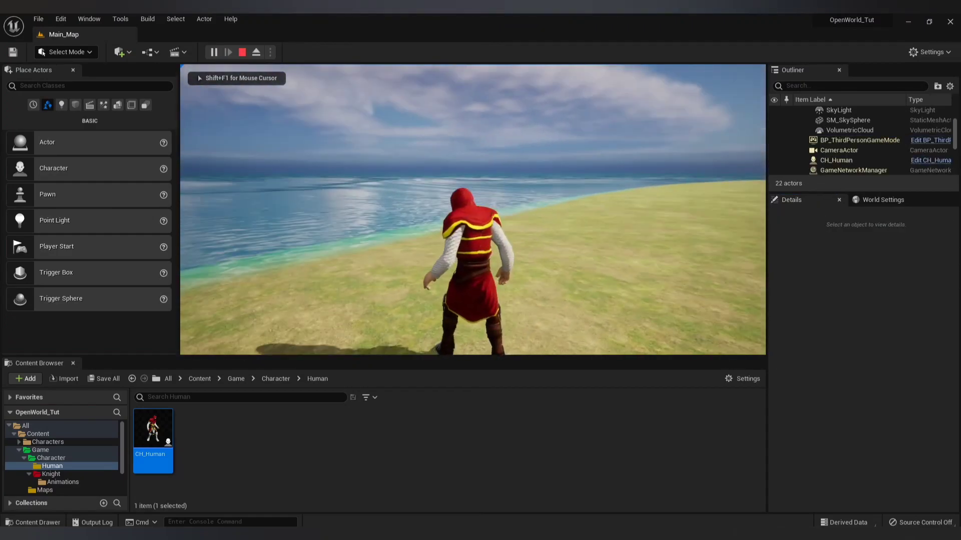